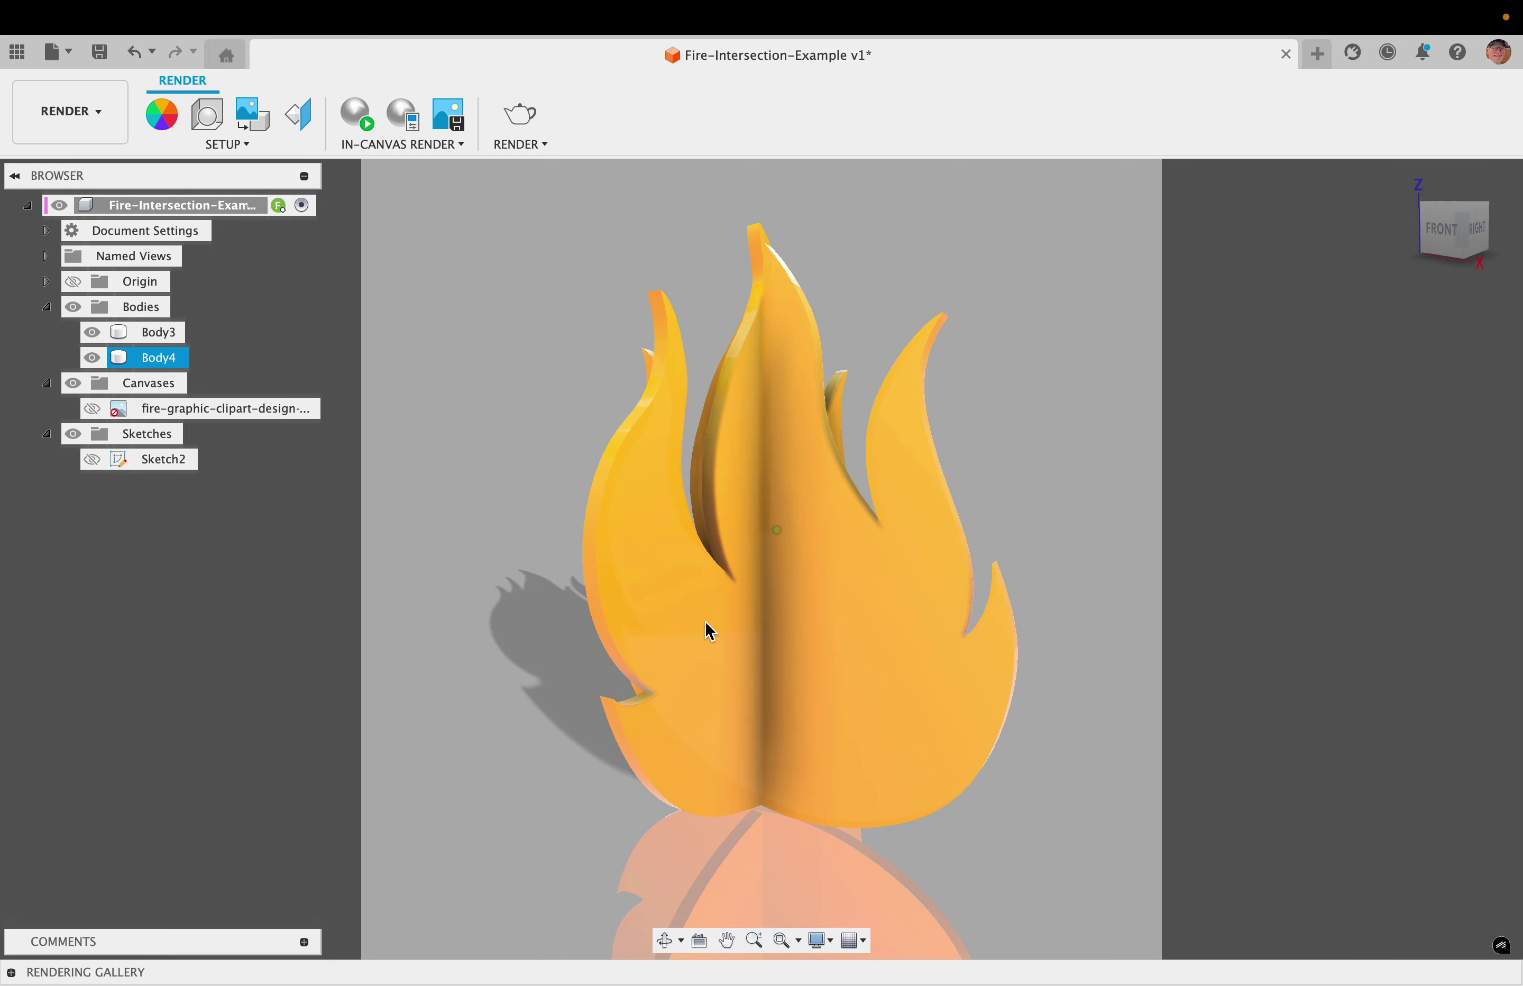
# - Examine the assembled flame model from several angles and compare it with the interlocking cardboard reference photo in the browser
pyautogui.keyDown('shift'); pyautogui.scroll(2, 706, 622); pyautogui.keyUp('shift')
pyautogui.keyDown('shift'); pyautogui.scroll(-3, 705, 621); pyautogui.keyUp('shift')
pyautogui.keyDown('shift'); pyautogui.hscroll(5, 705, 621); pyautogui.keyUp('shift')
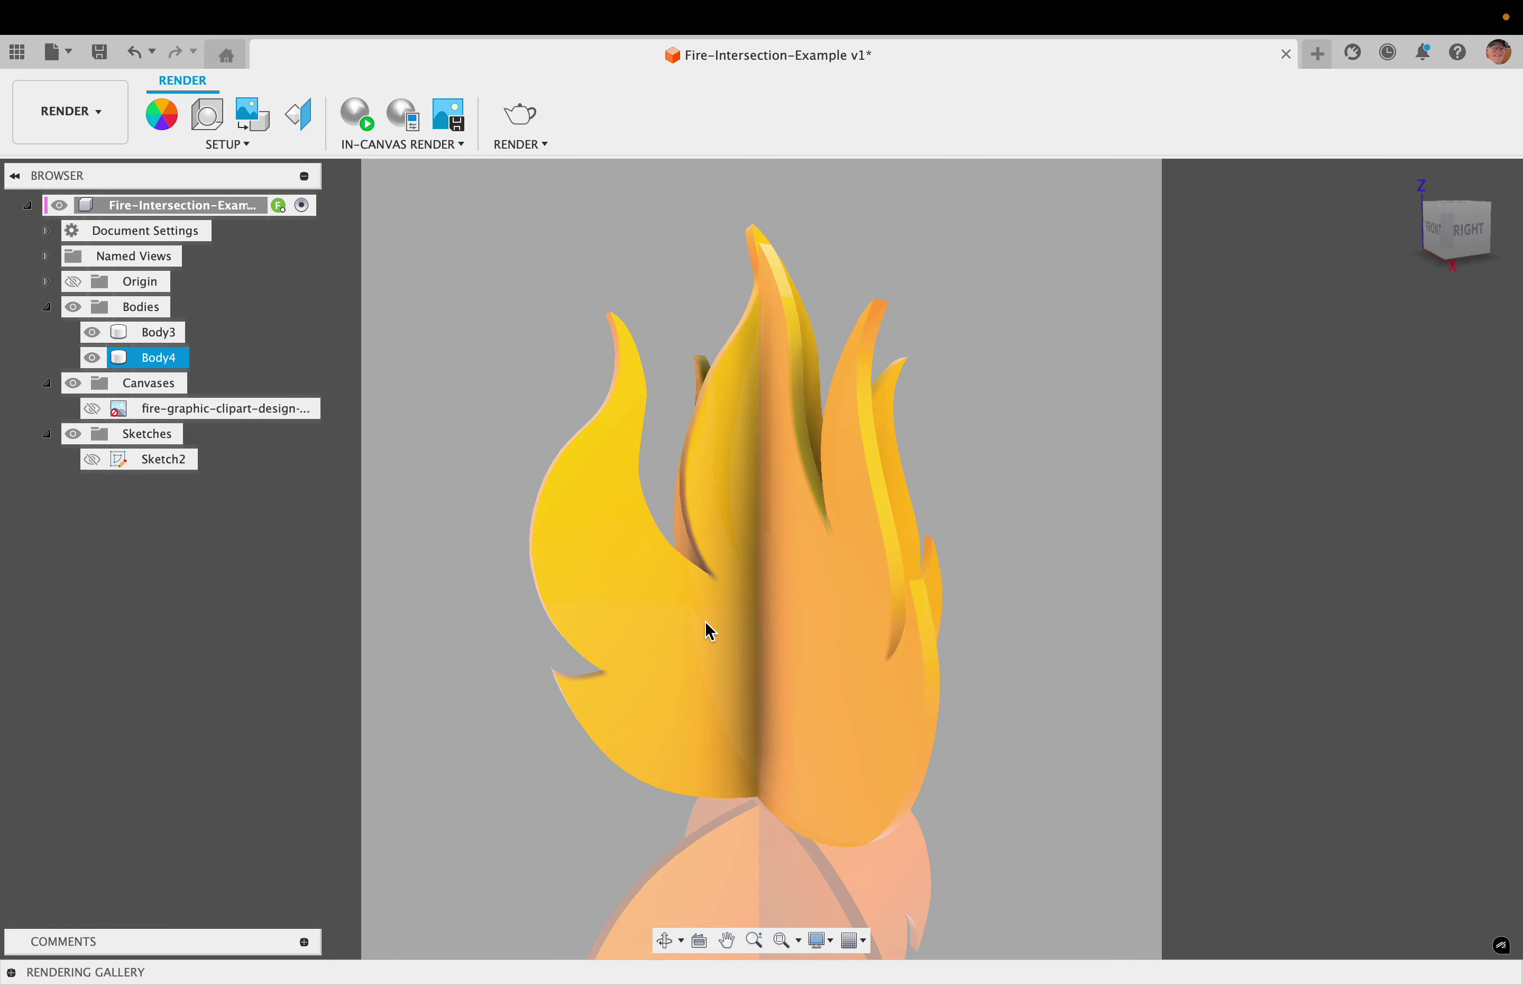
pyautogui.press('super+Tab')
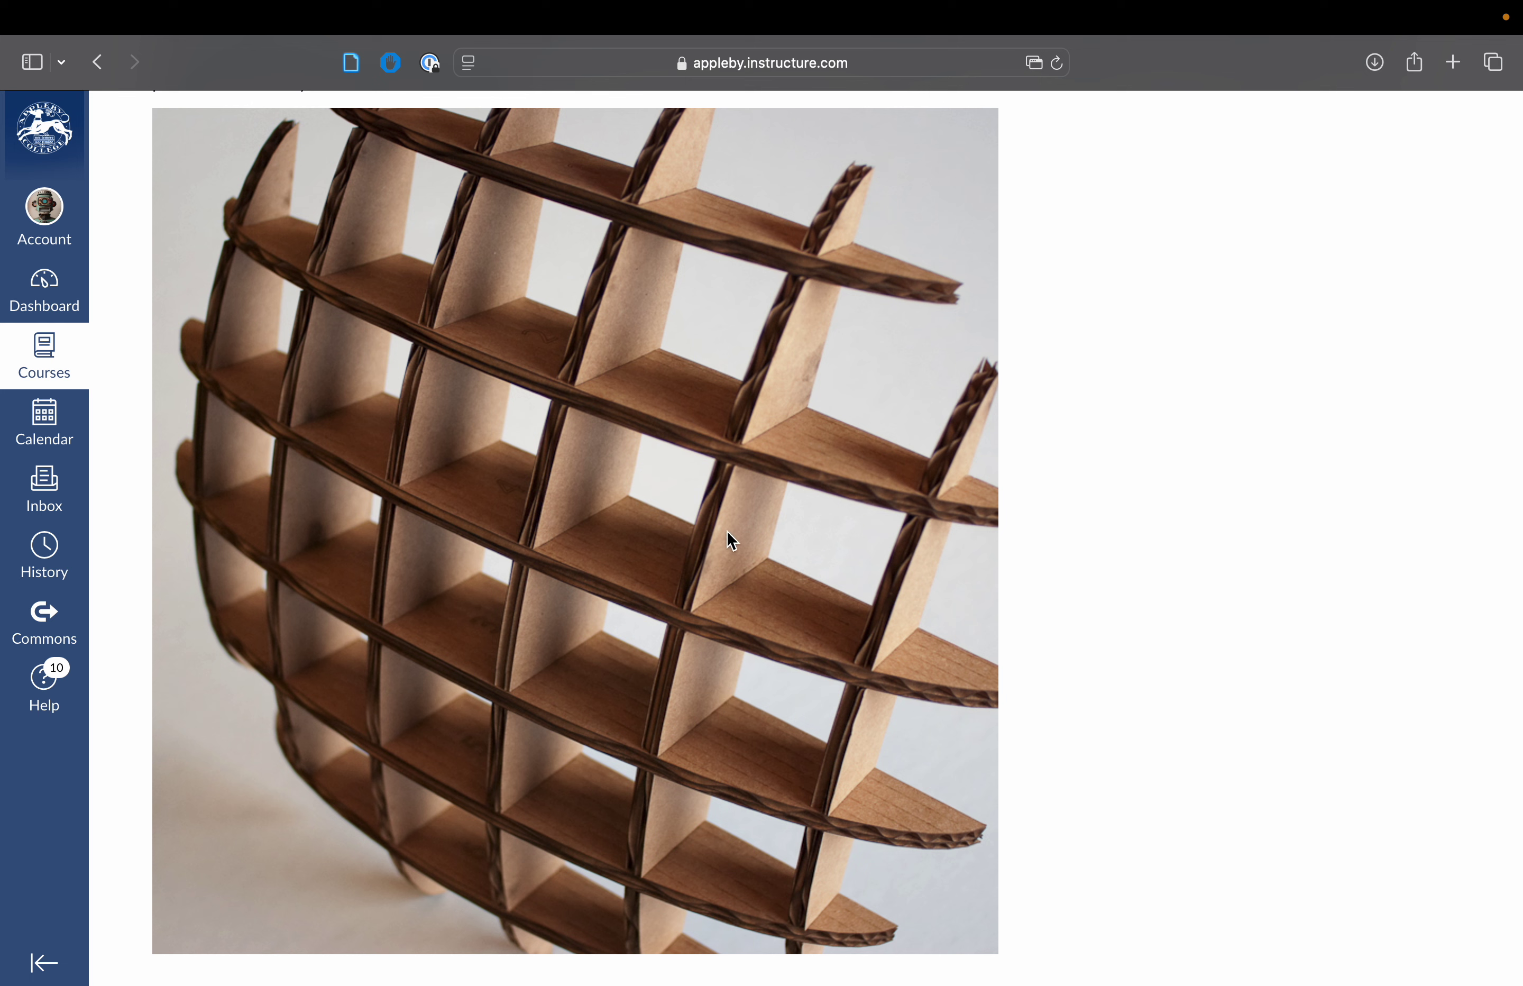
pyautogui.press('super+Tab')
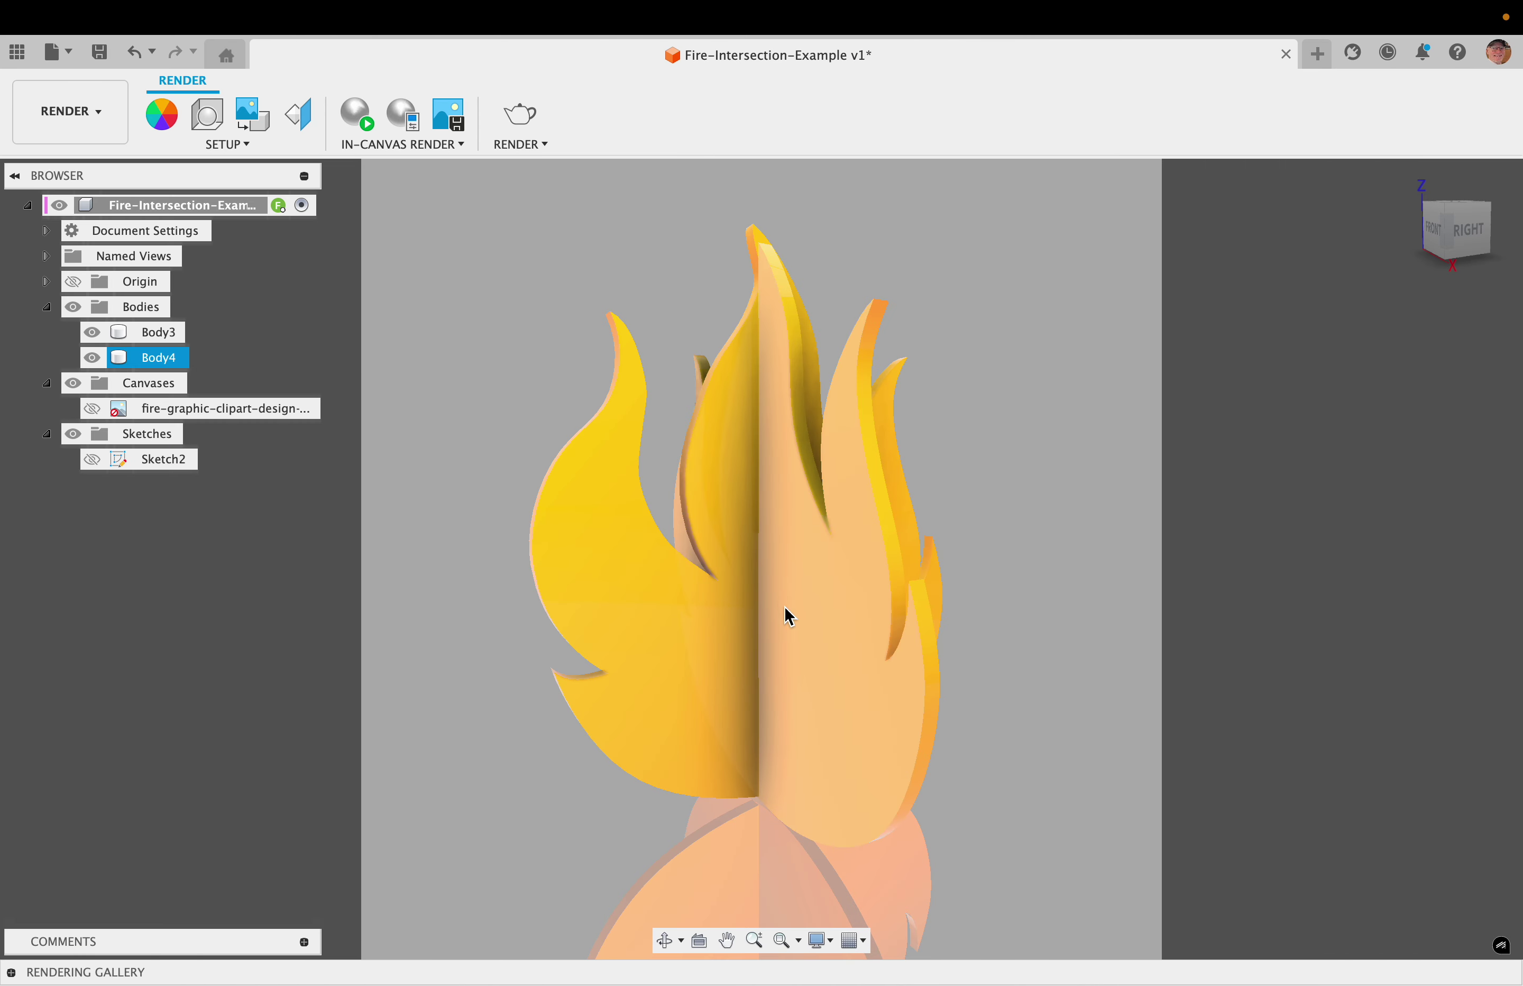
# - Hide Body4 and inspect the slot in the lower half of Body3 from several angles
pyautogui.click(857, 592)
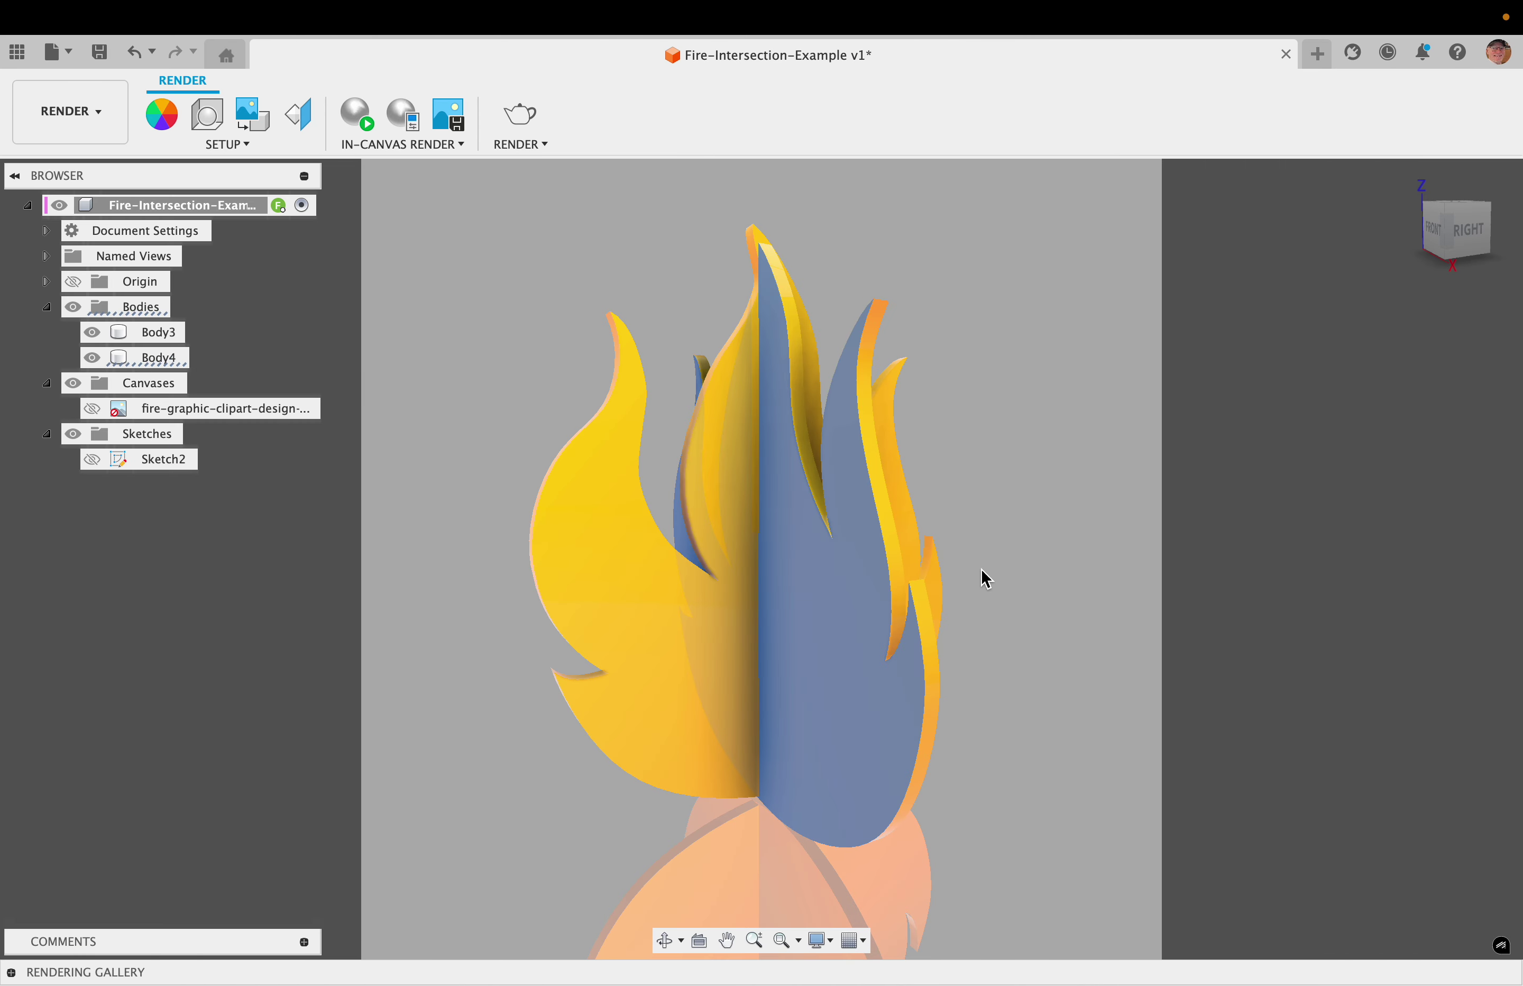
pyautogui.press('v')
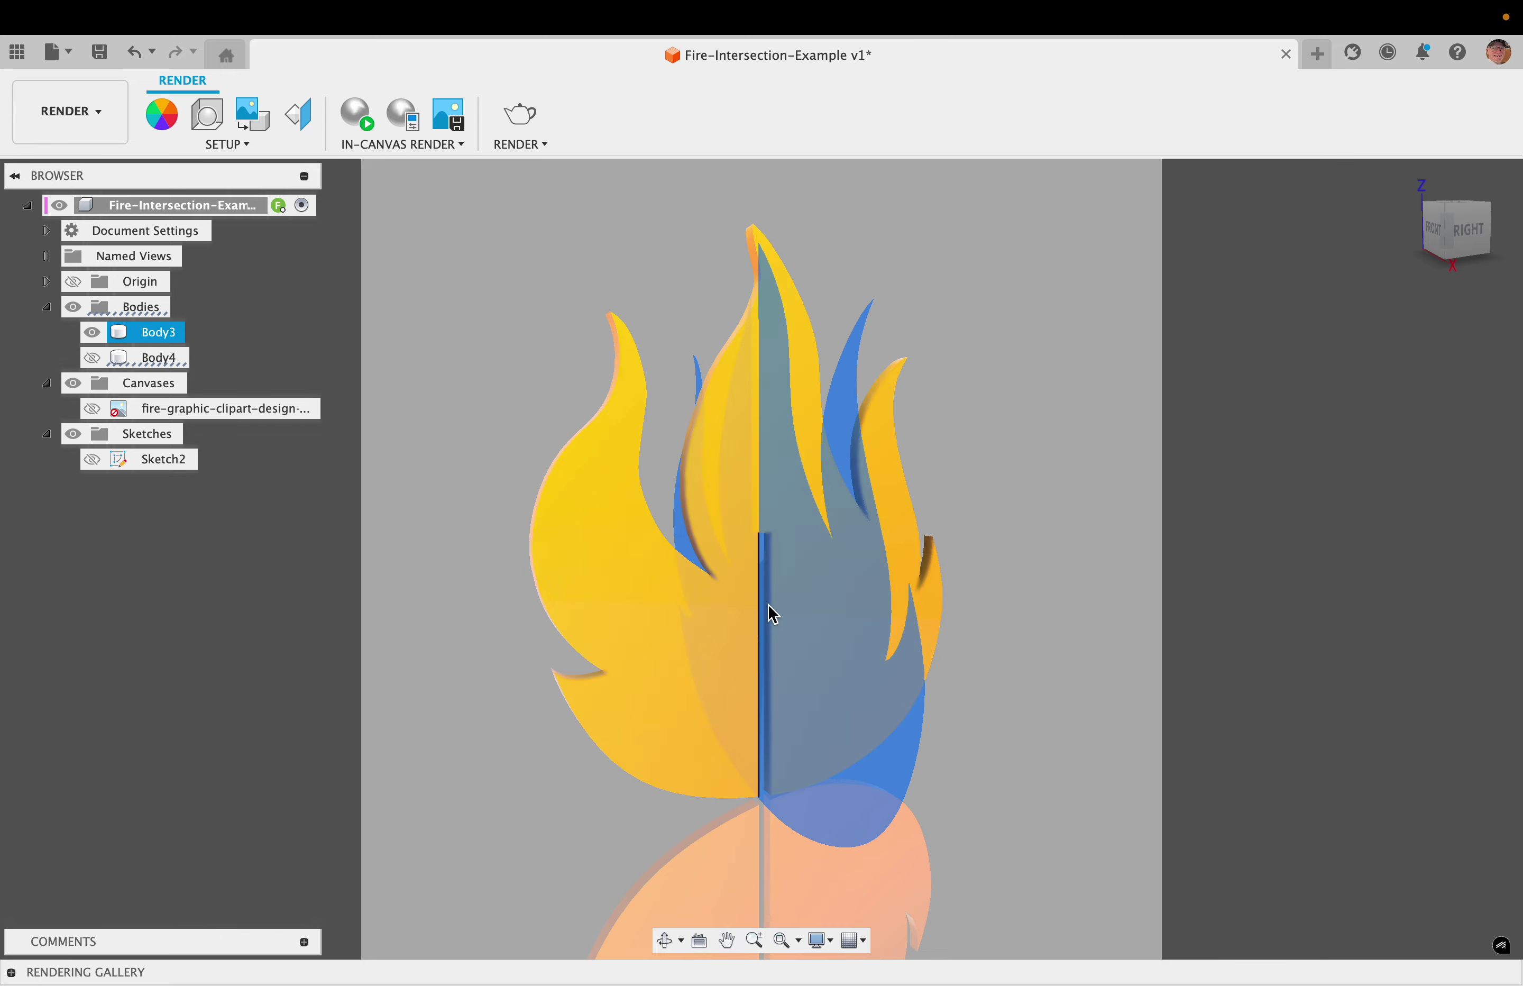
pyautogui.click(1018, 594)
pyautogui.keyDown('shift'); pyautogui.hscroll(5, 1019, 595); pyautogui.keyUp('shift')
pyautogui.keyDown('shift'); pyautogui.scroll(-5, 1018, 594); pyautogui.keyUp('shift')
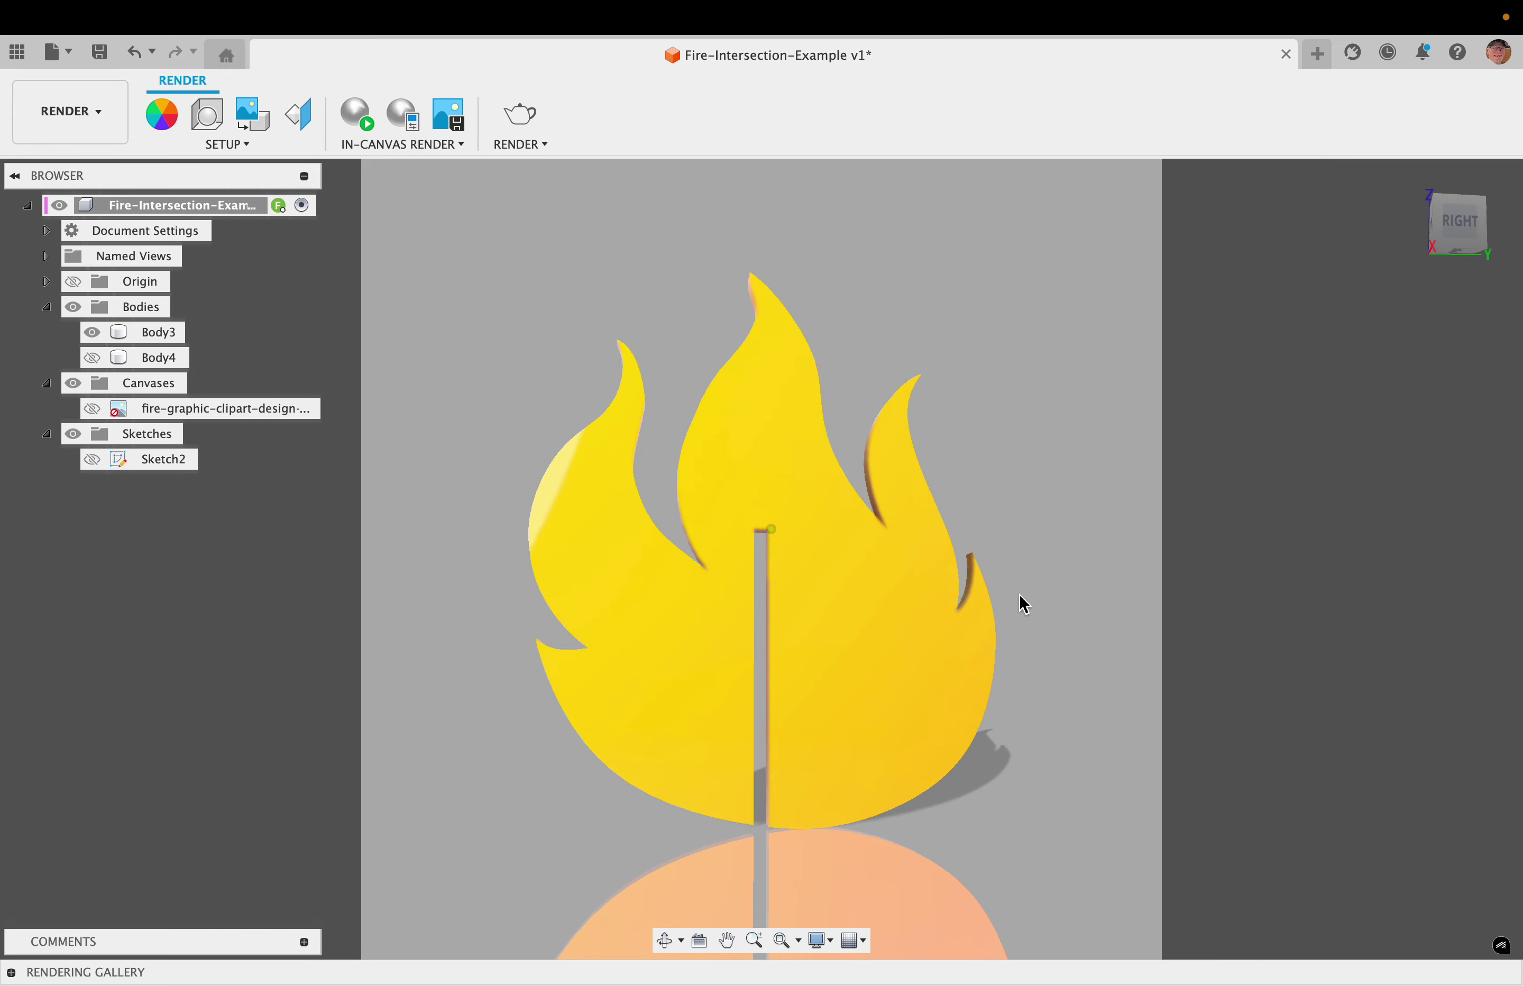
pyautogui.keyDown('shift'); pyautogui.scroll(-3, 1023, 603); pyautogui.keyUp('shift')
pyautogui.click(751, 588)
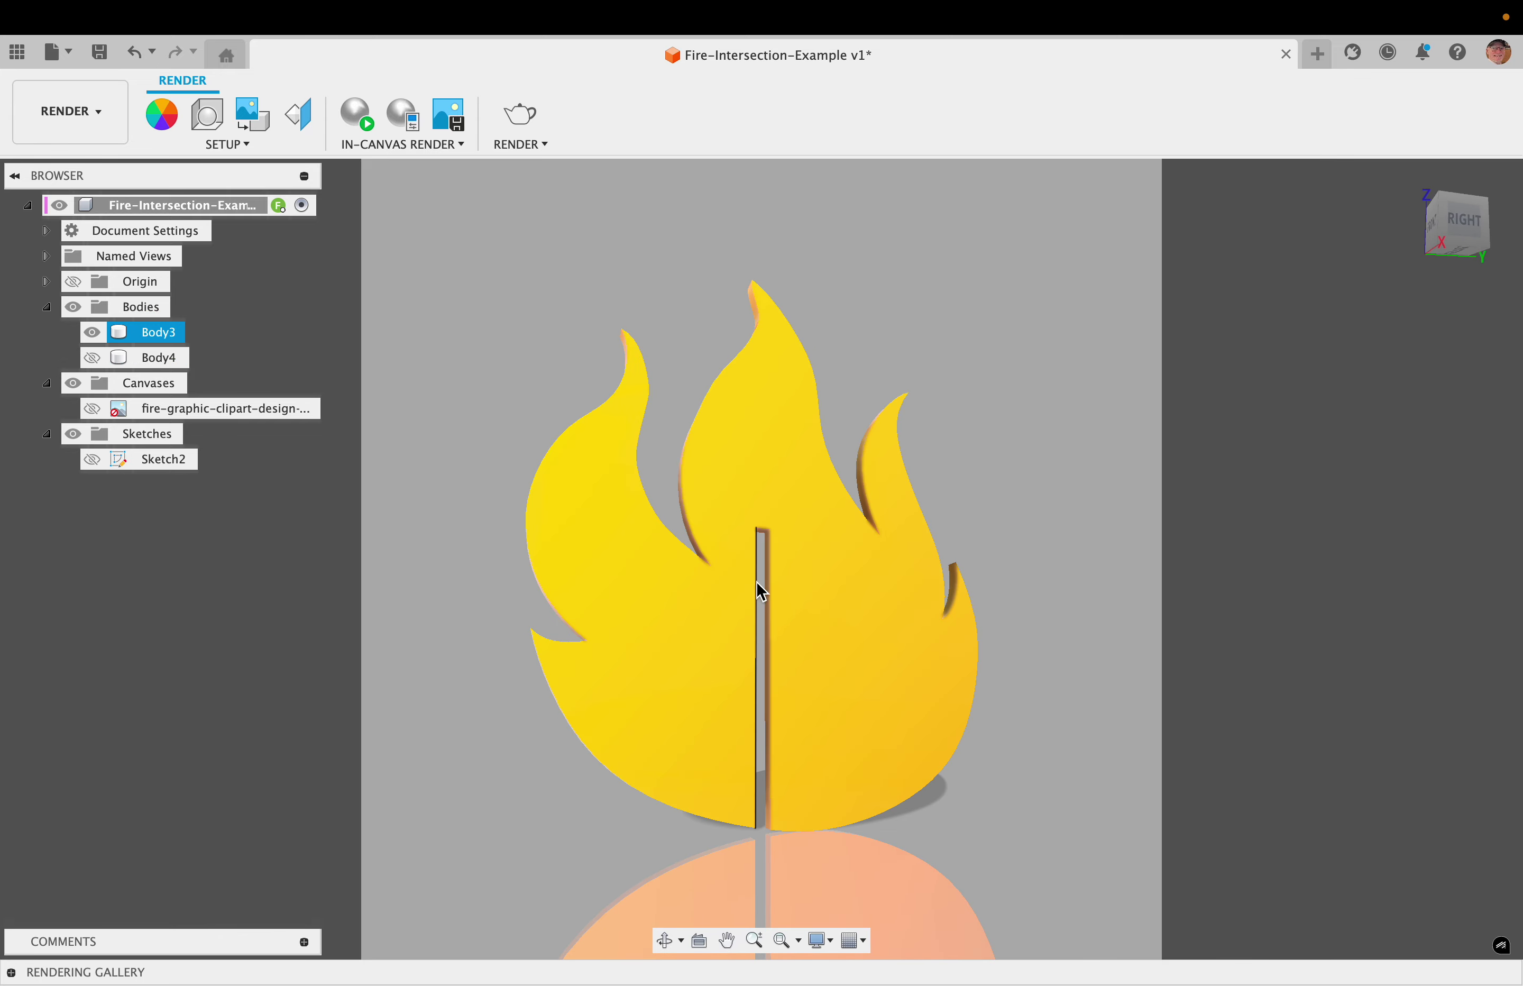
pyautogui.keyDown('shift'); pyautogui.hscroll(-8, 761, 571); pyautogui.keyUp('shift')
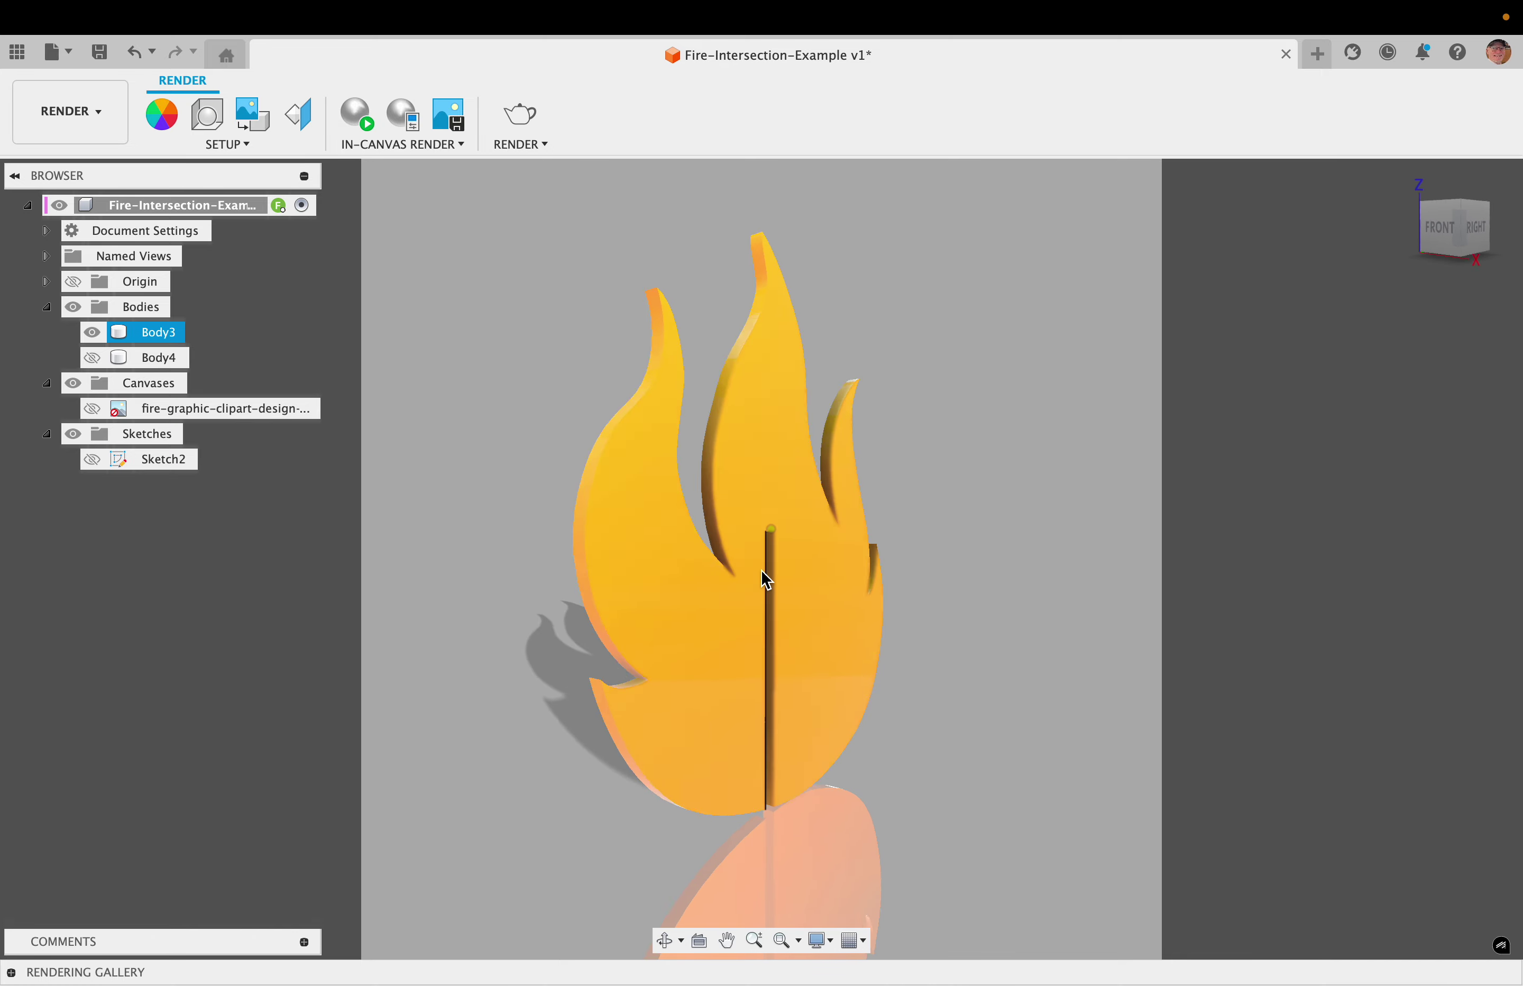
pyautogui.keyDown('shift'); pyautogui.hscroll(8, 766, 579); pyautogui.keyUp('shift')
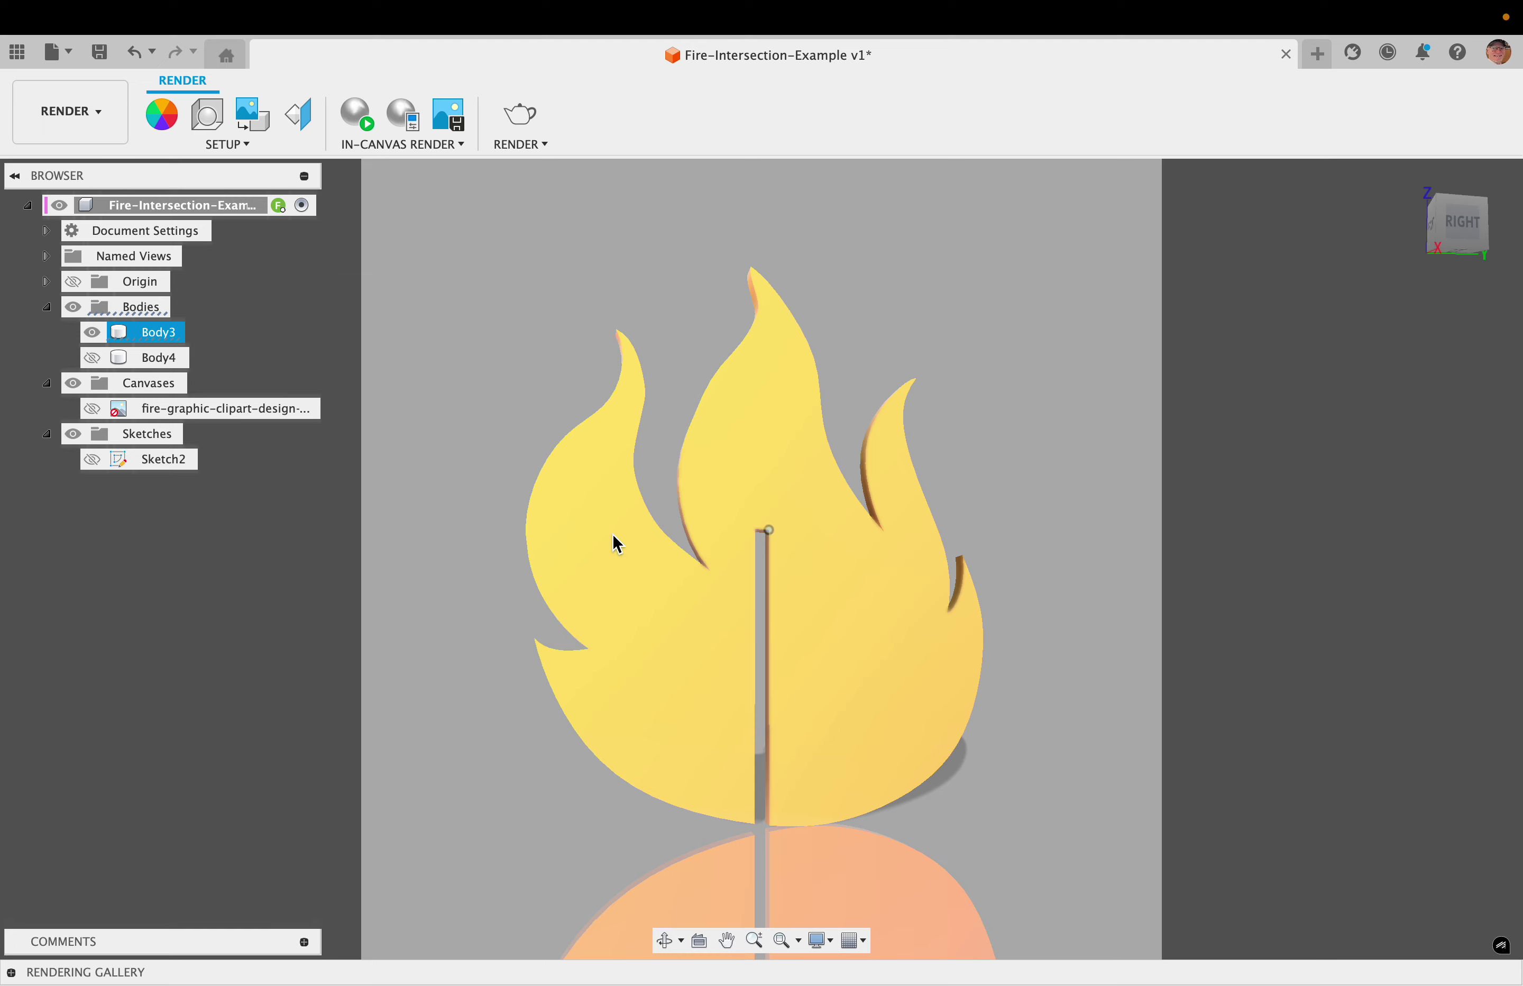
# - Show Body4 in place of Body3 and inspect the slot in its upper half from the front
pyautogui.click(92, 357)
pyautogui.click(92, 332)
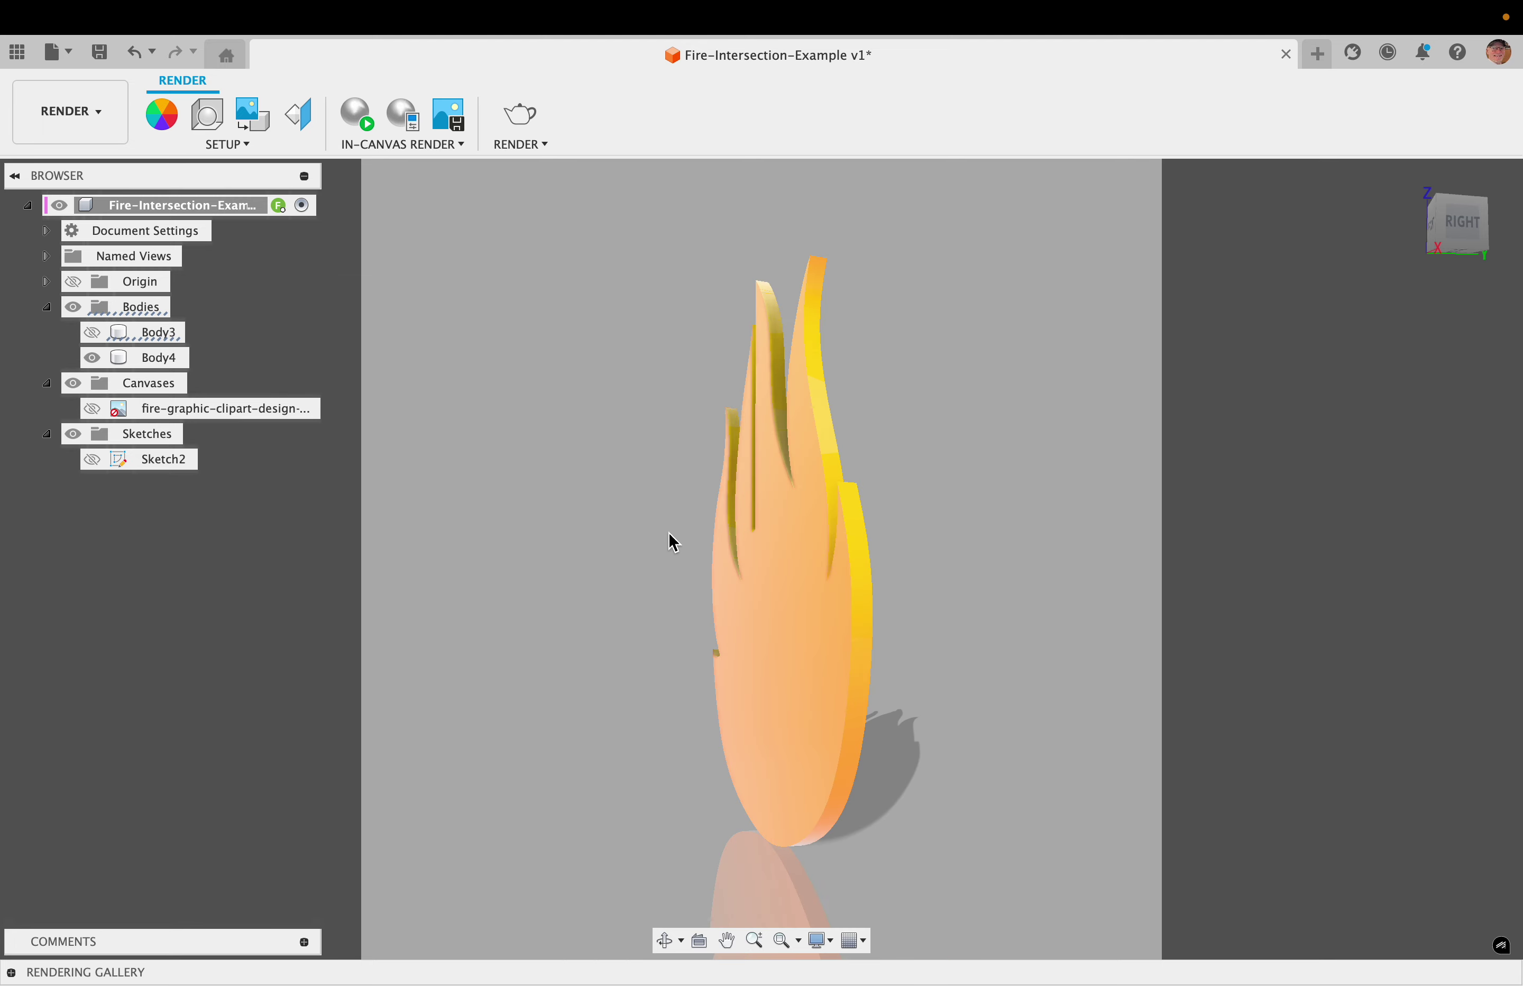
pyautogui.keyDown('shift'); pyautogui.hscroll(-8, 676, 542); pyautogui.keyUp('shift')
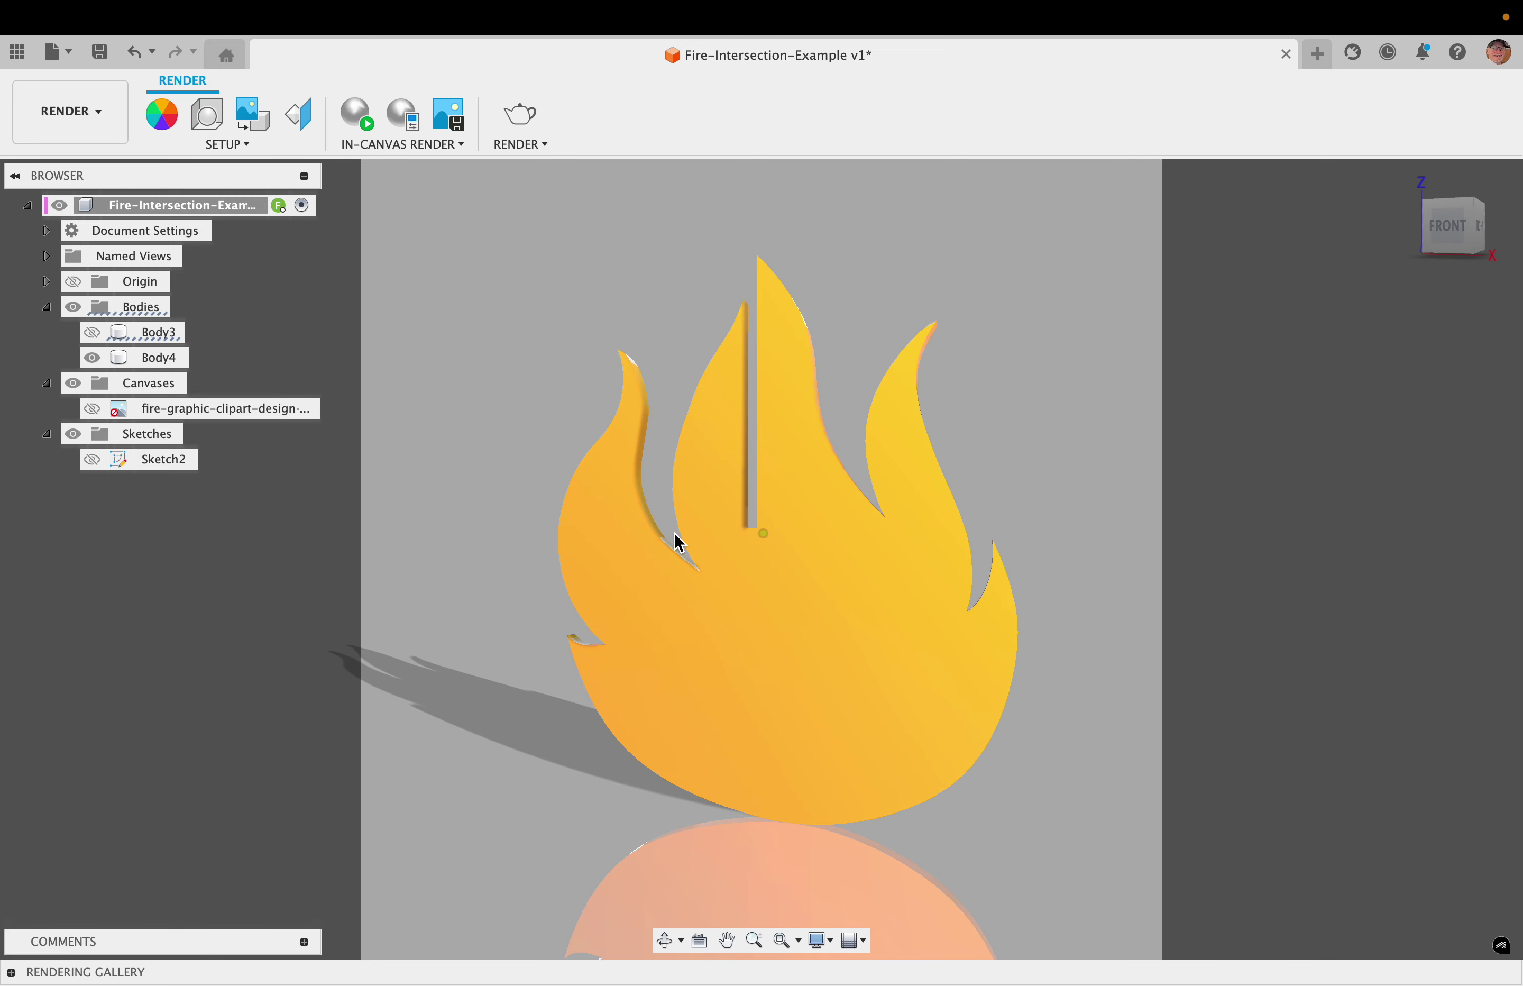
pyautogui.keyDown('shift'); pyautogui.hscroll(-1, 679, 542); pyautogui.keyUp('shift')
pyautogui.click(683, 538)
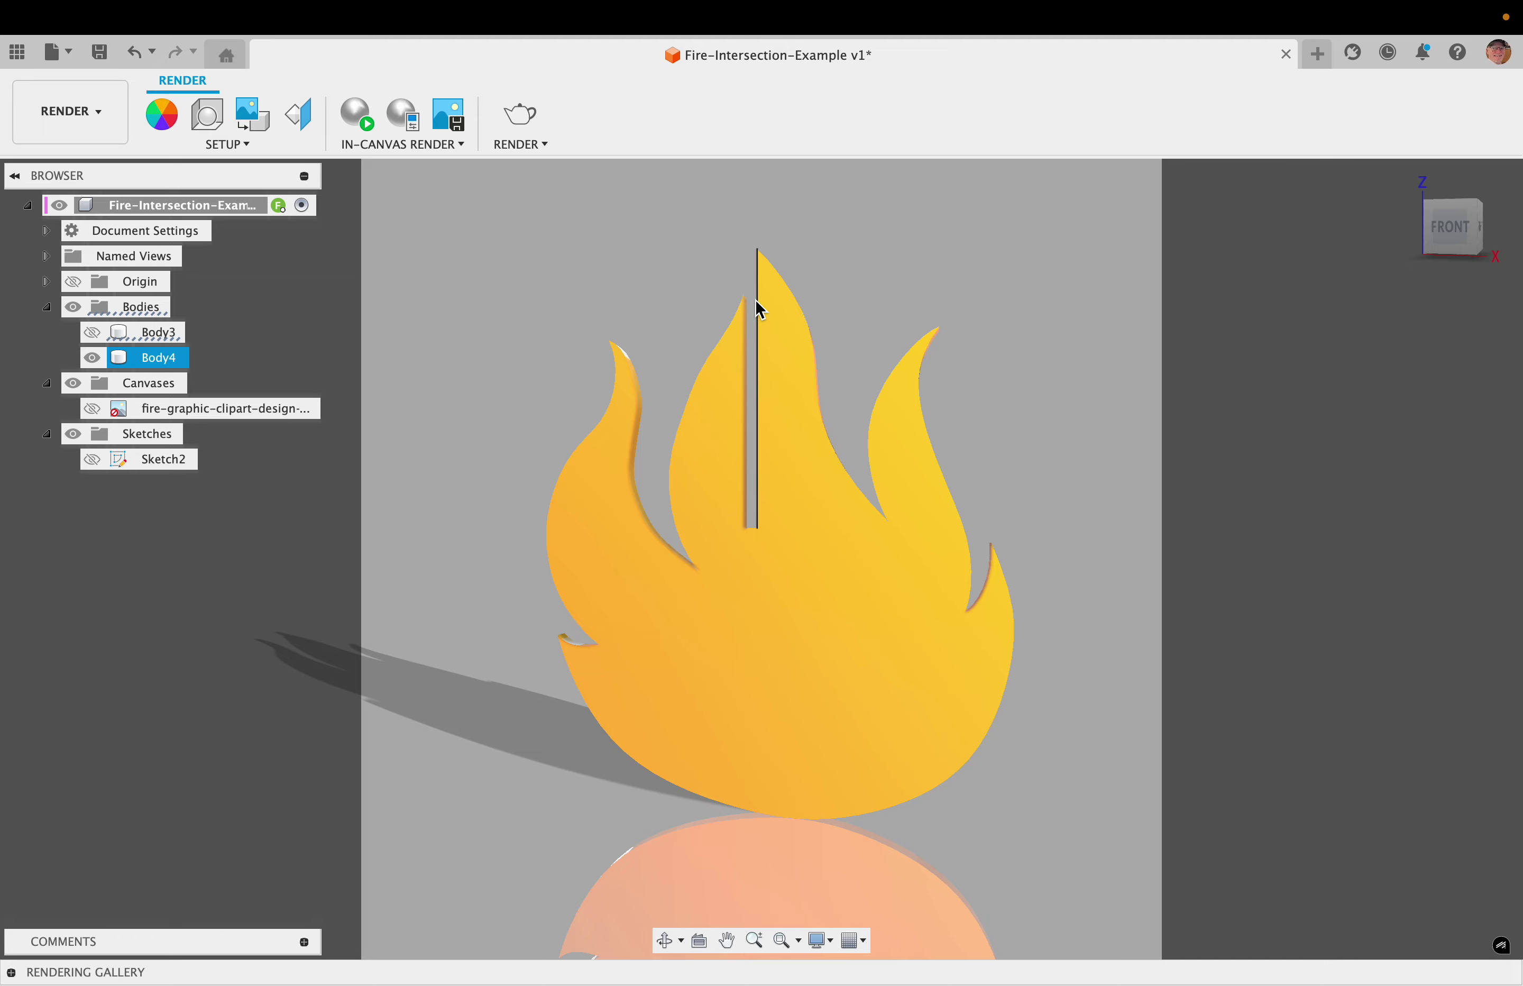
pyautogui.click(247, 376)
# - Compare the flame pieces by viewing Body3 on its own, then display both bodies together again
pyautogui.click(91, 332)
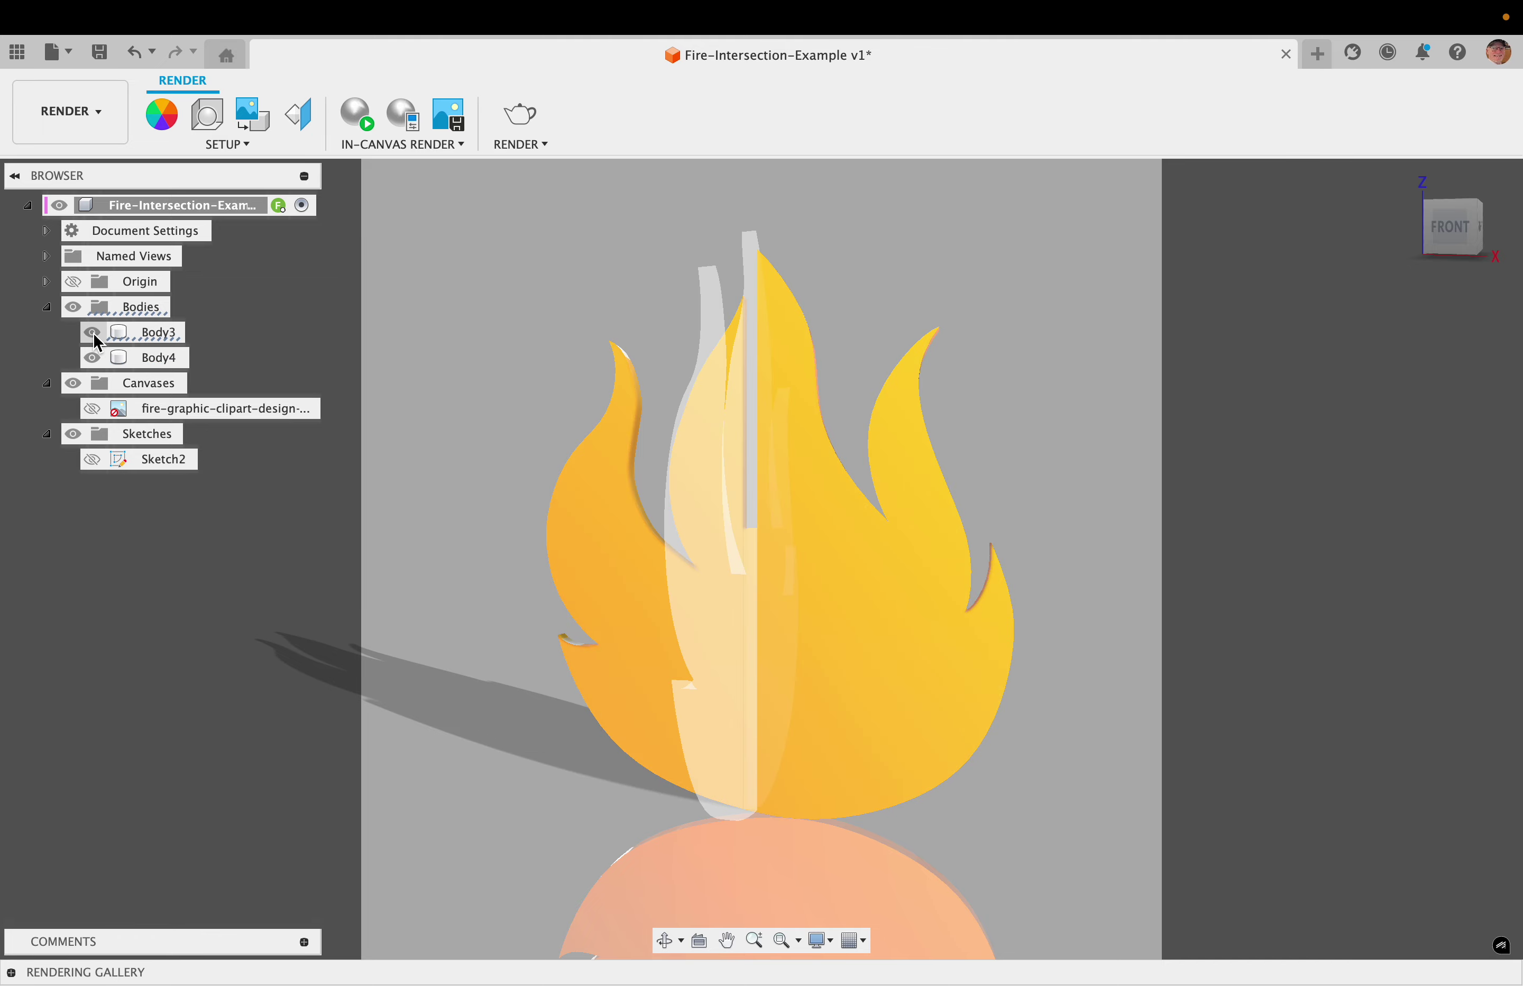
pyautogui.click(92, 357)
pyautogui.keyDown('shift'); pyautogui.hscroll(8, 541, 456); pyautogui.keyUp('shift')
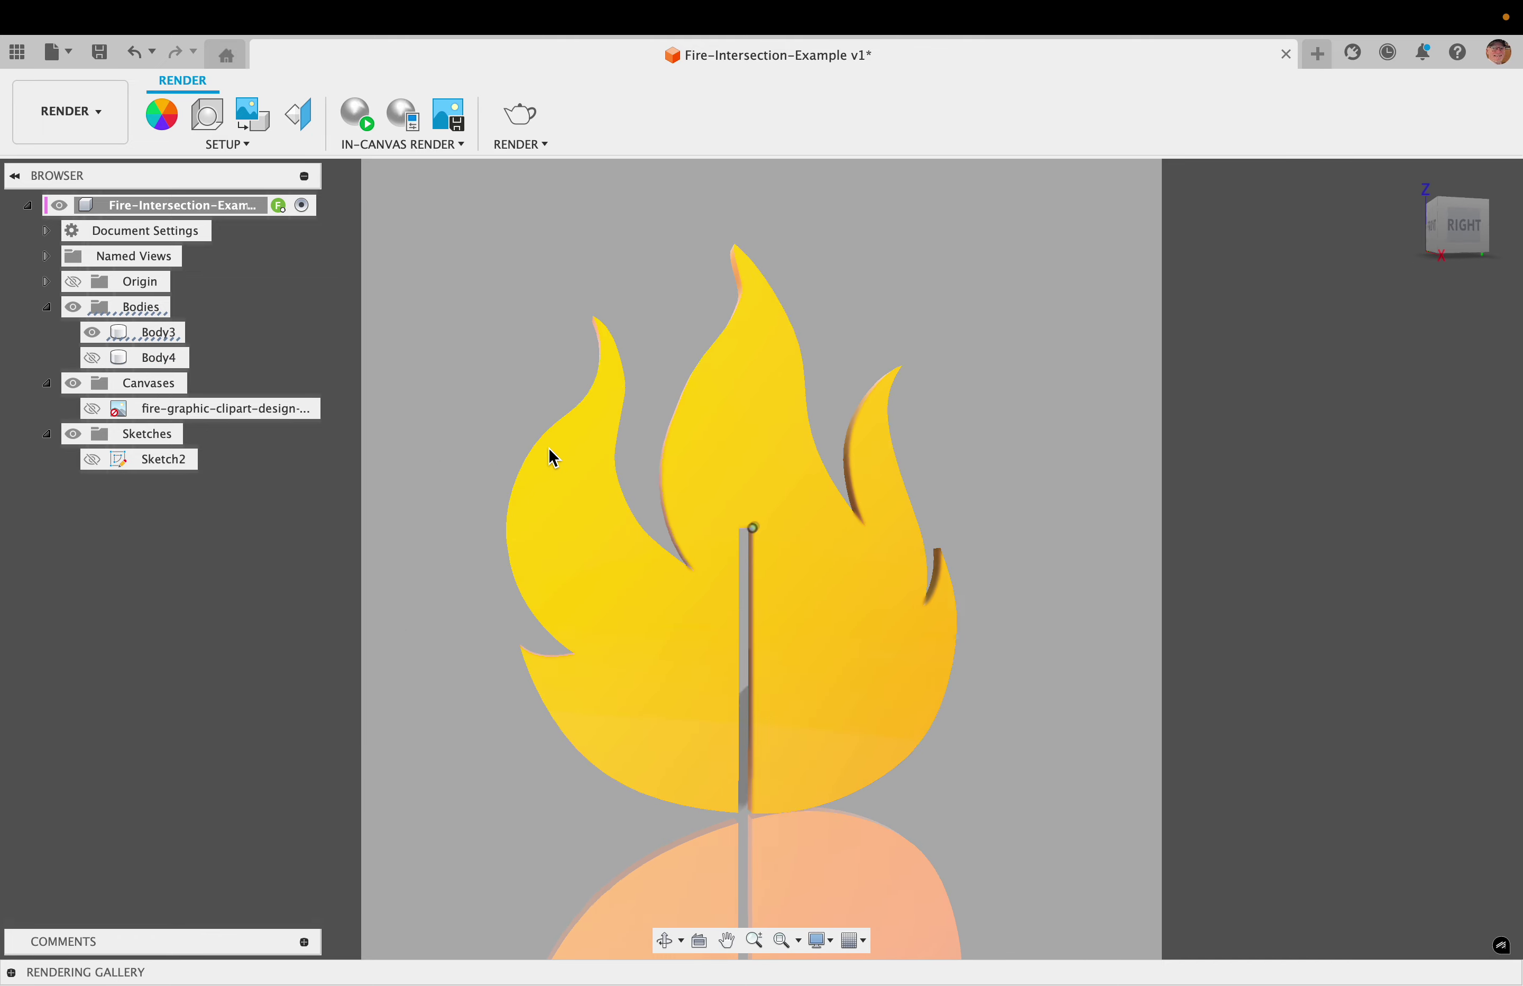
pyautogui.keyDown('shift'); pyautogui.hscroll(-3, 554, 456); pyautogui.keyUp('shift')
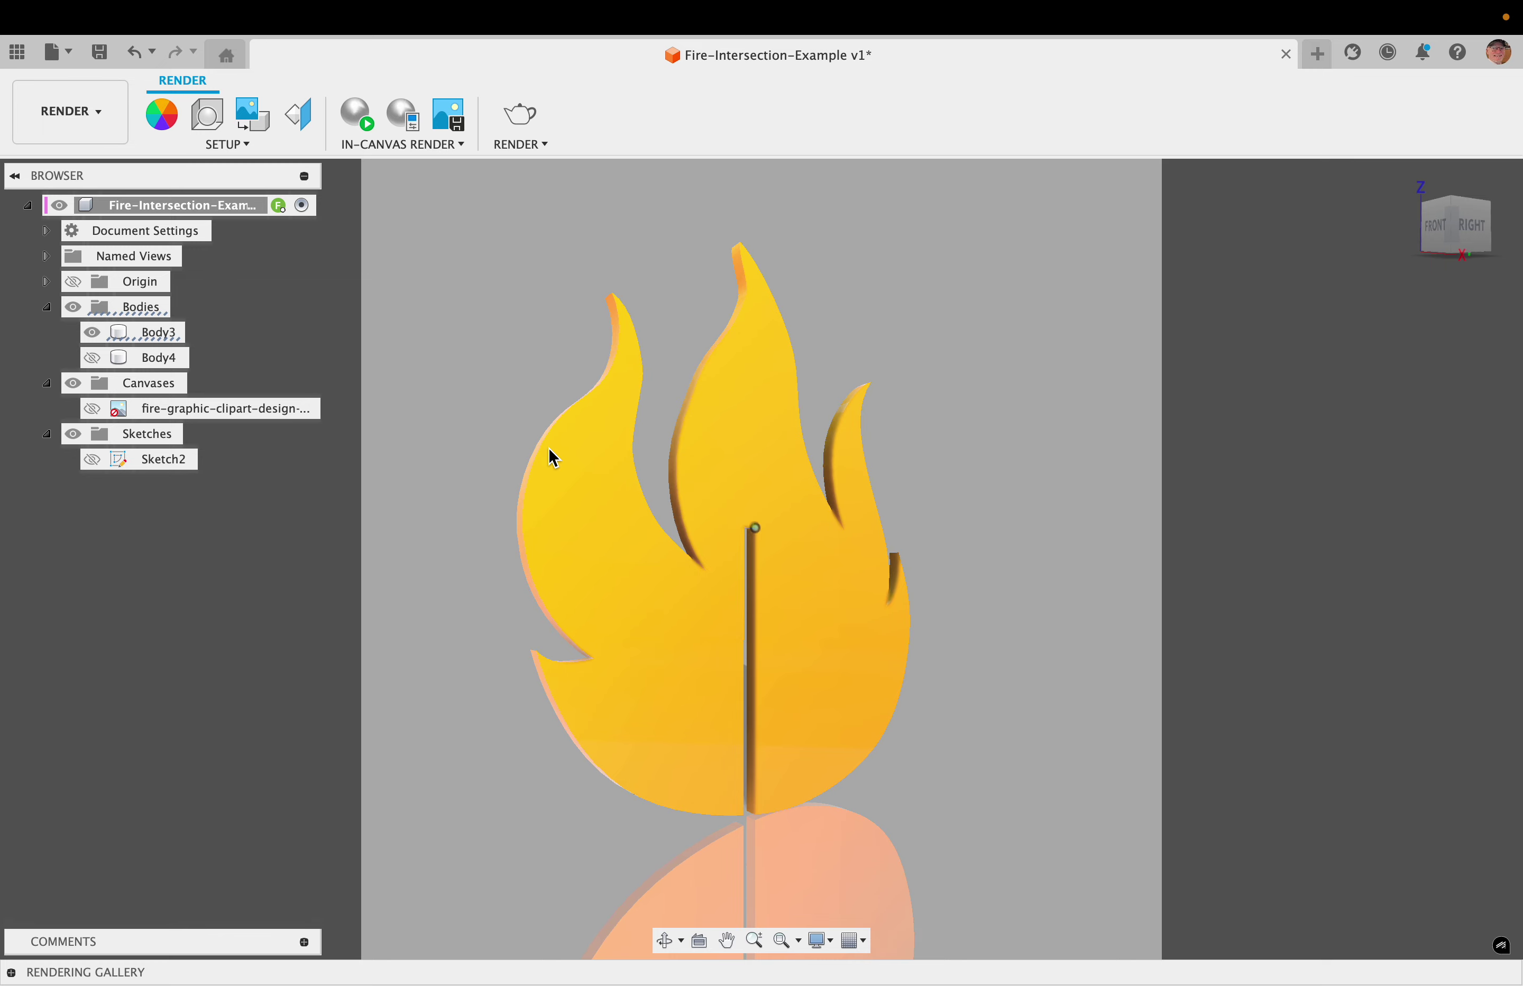
pyautogui.keyDown('shift'); pyautogui.scroll(-1, 549, 448); pyautogui.keyUp('shift')
pyautogui.click(93, 363)
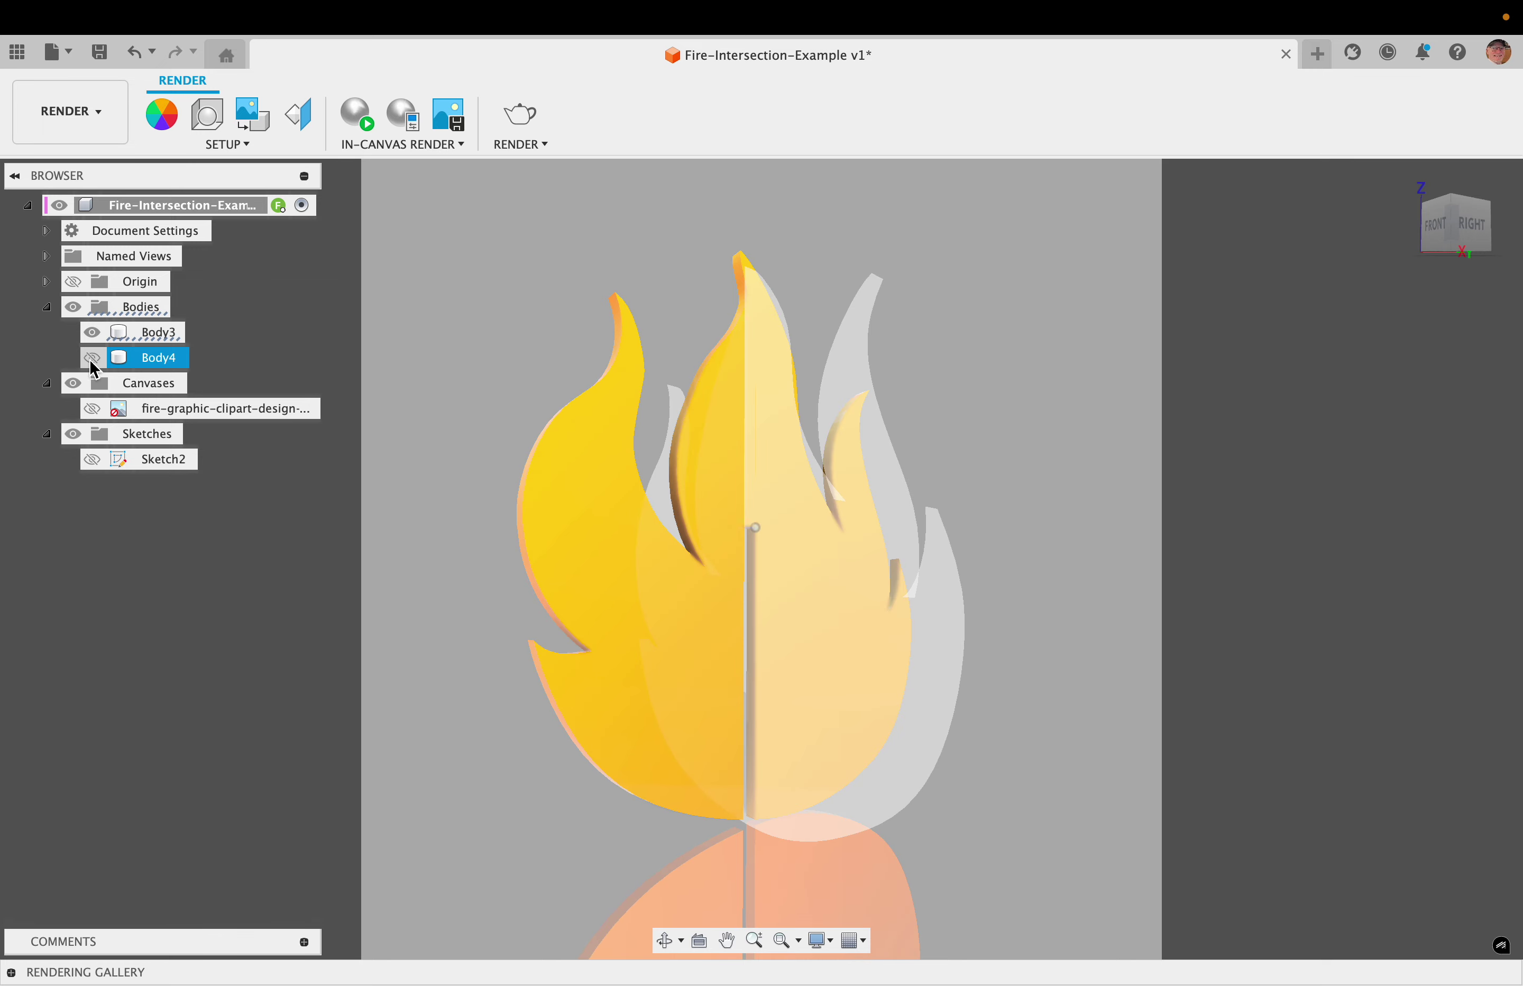
pyautogui.click(306, 378)
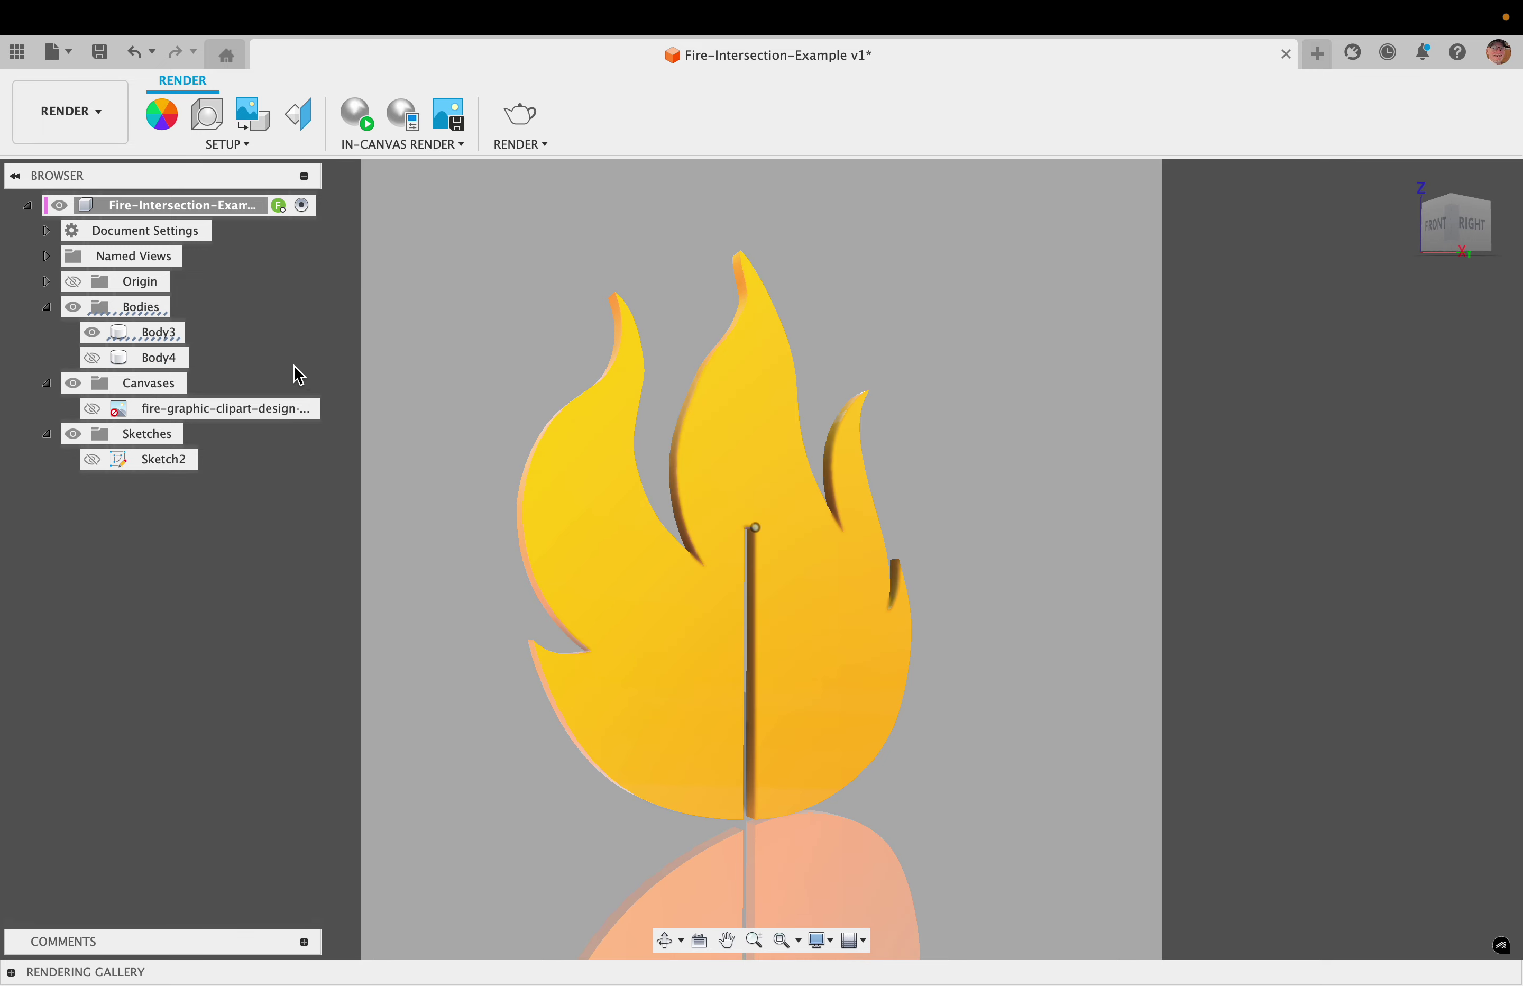
pyautogui.click(92, 357)
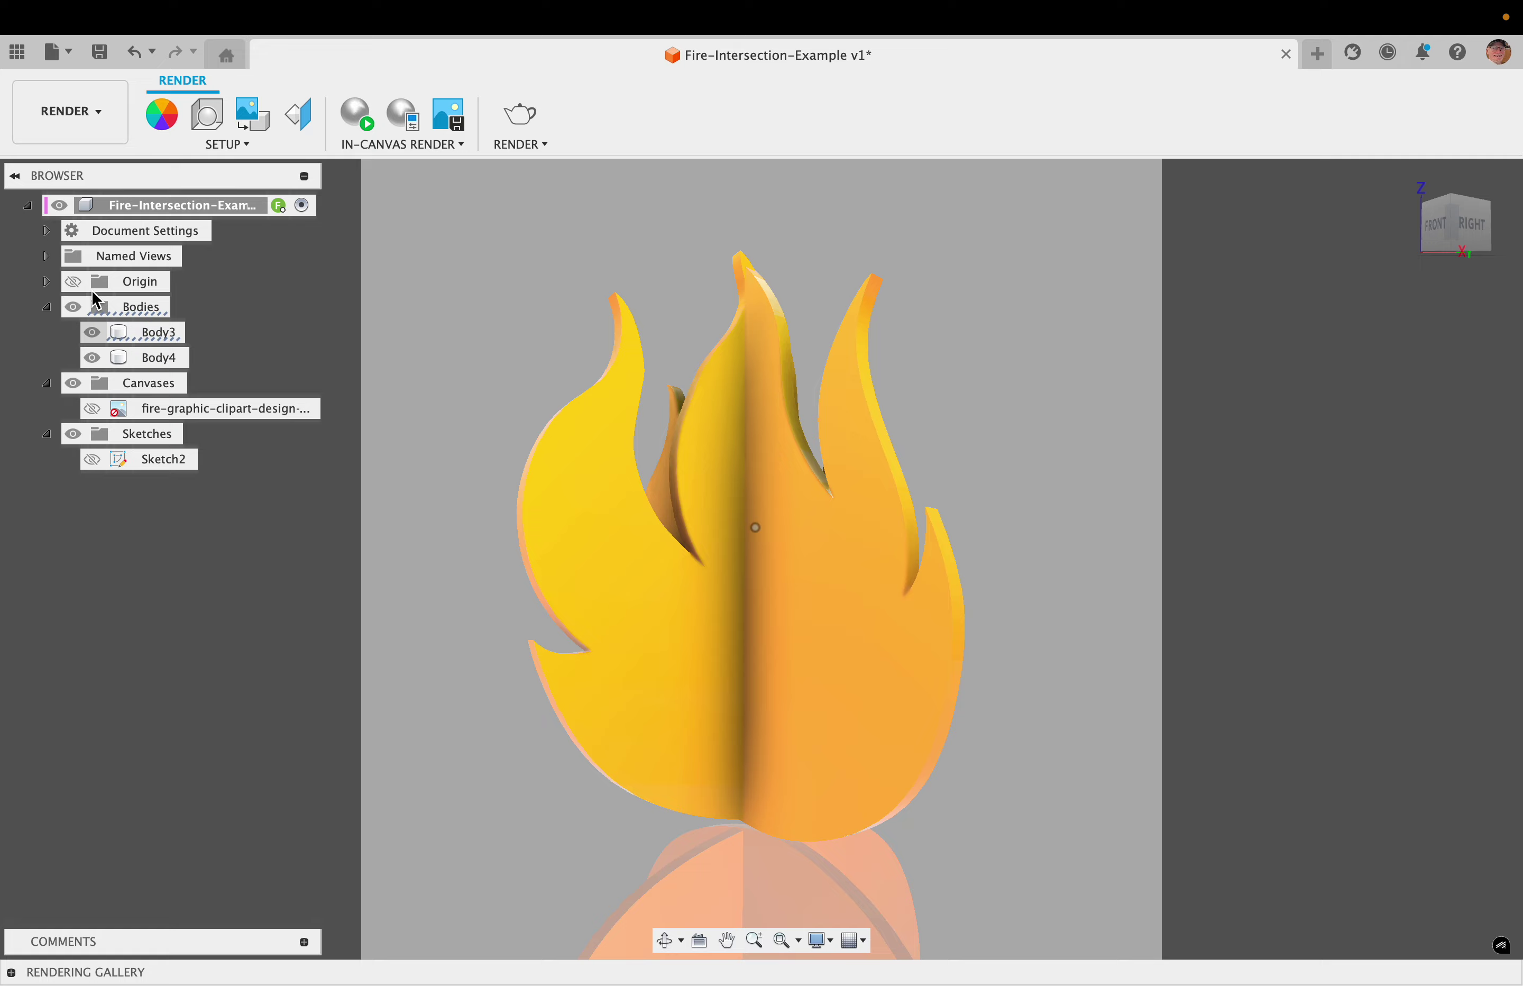
# - Switch from the Render workspace to the Design workspace and hide both Body3 and Body4
pyautogui.click(73, 128)
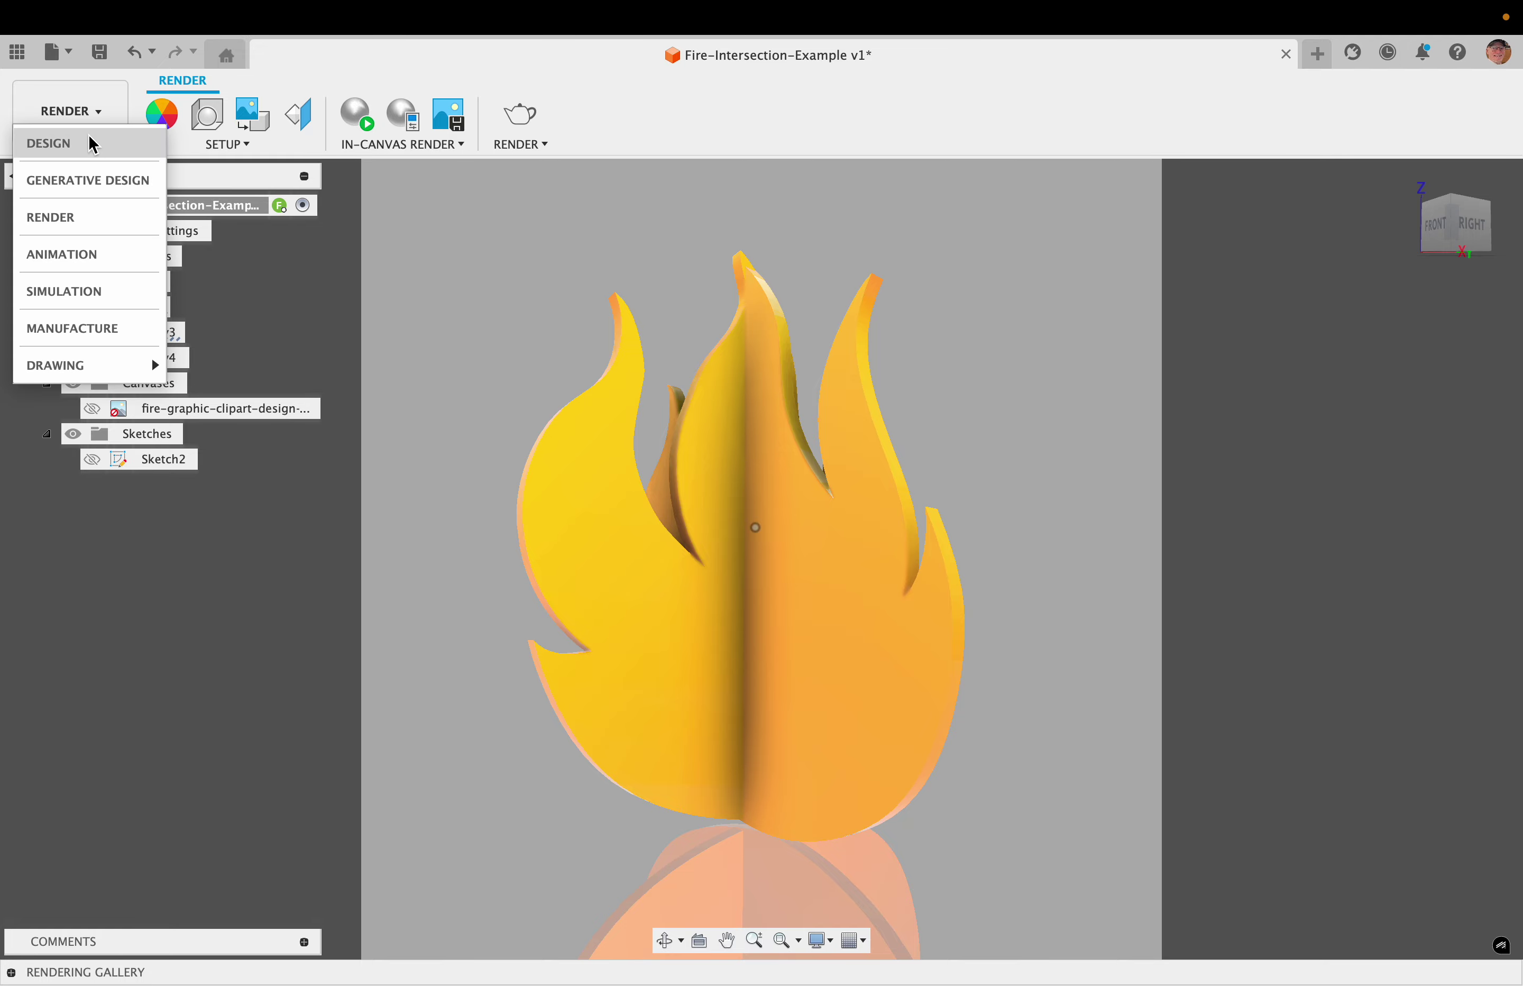
pyautogui.click(109, 227)
pyautogui.click(70, 112)
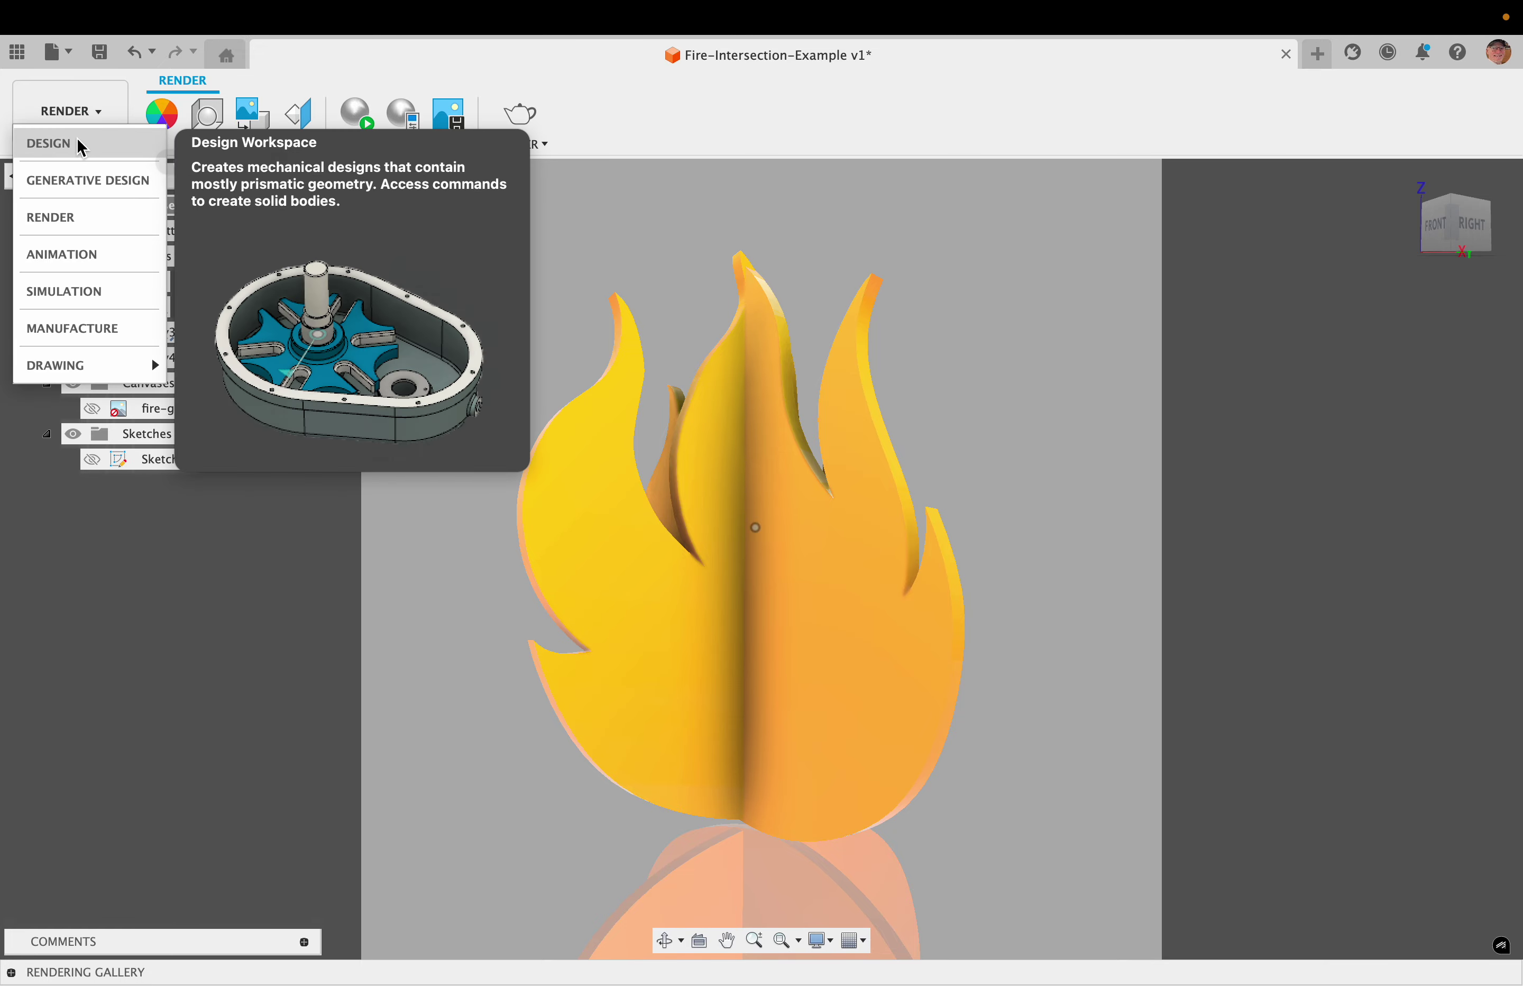
pyautogui.click(57, 143)
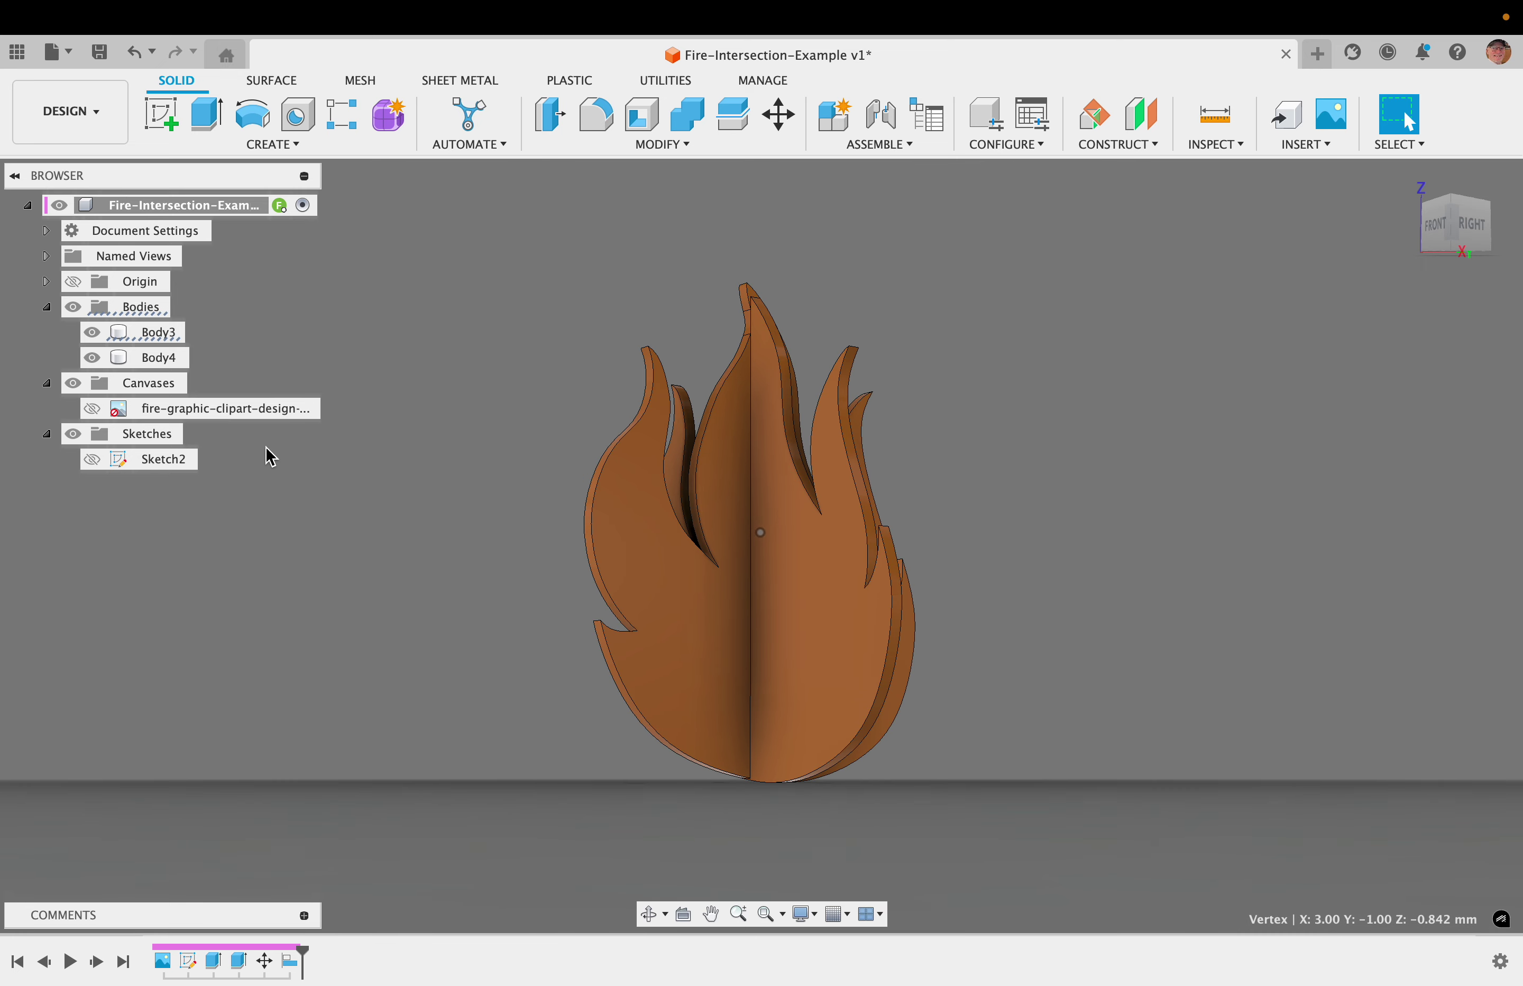
pyautogui.click(92, 357)
pyautogui.click(90, 332)
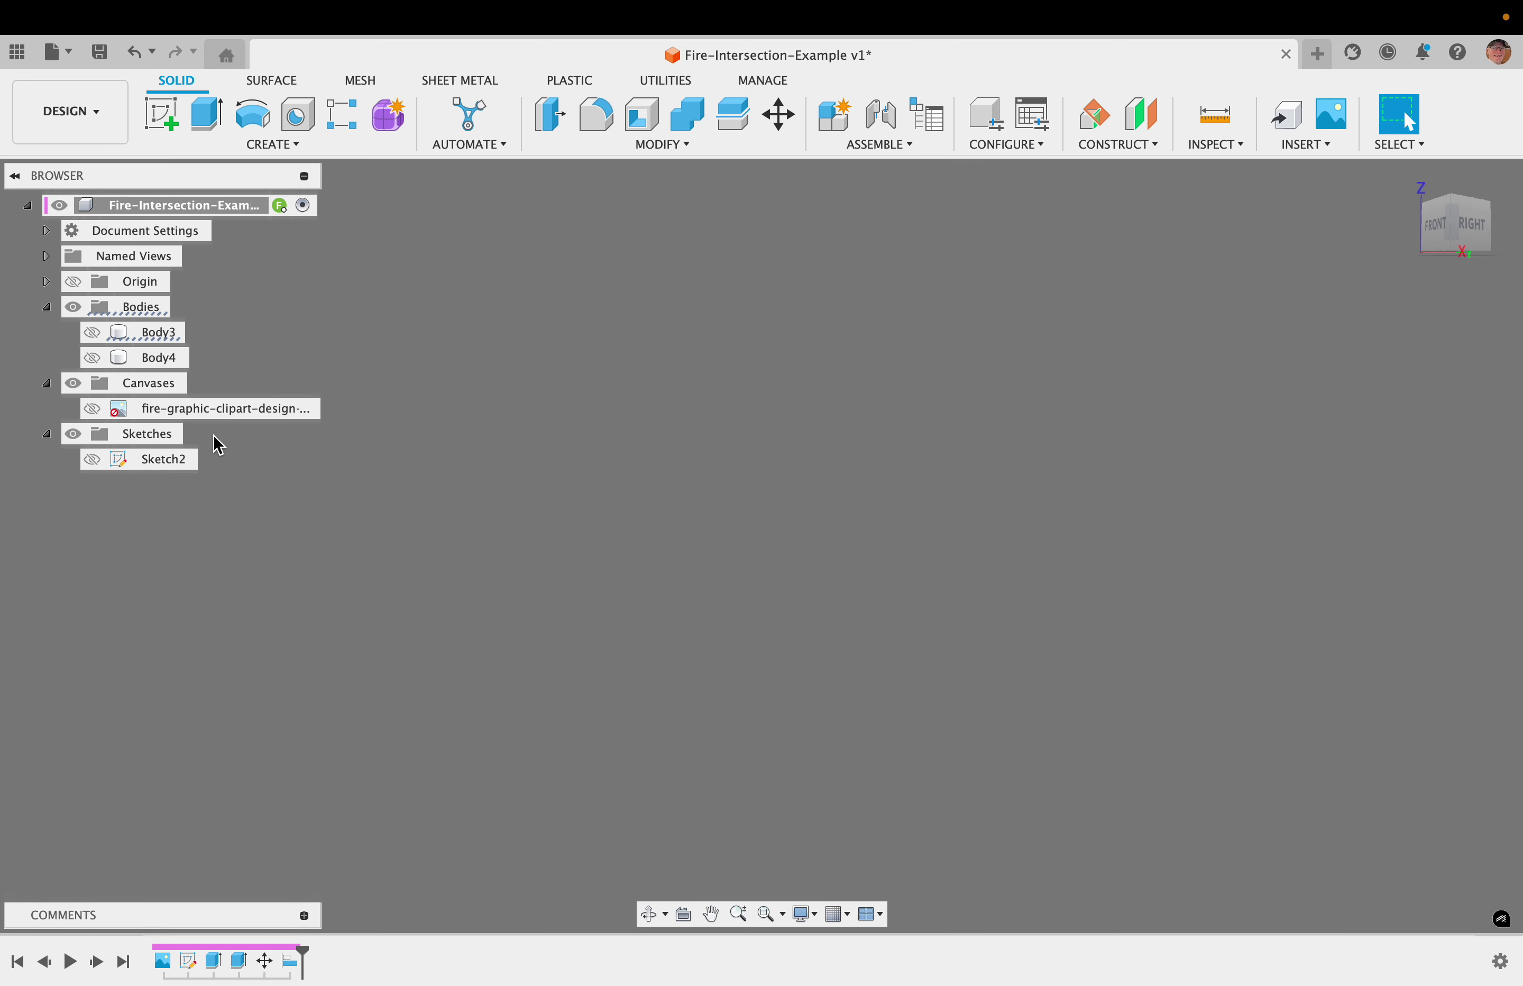
# - Make Sketch2 visible and open it for editing
pyautogui.click(95, 459)
pyautogui.click(104, 465)
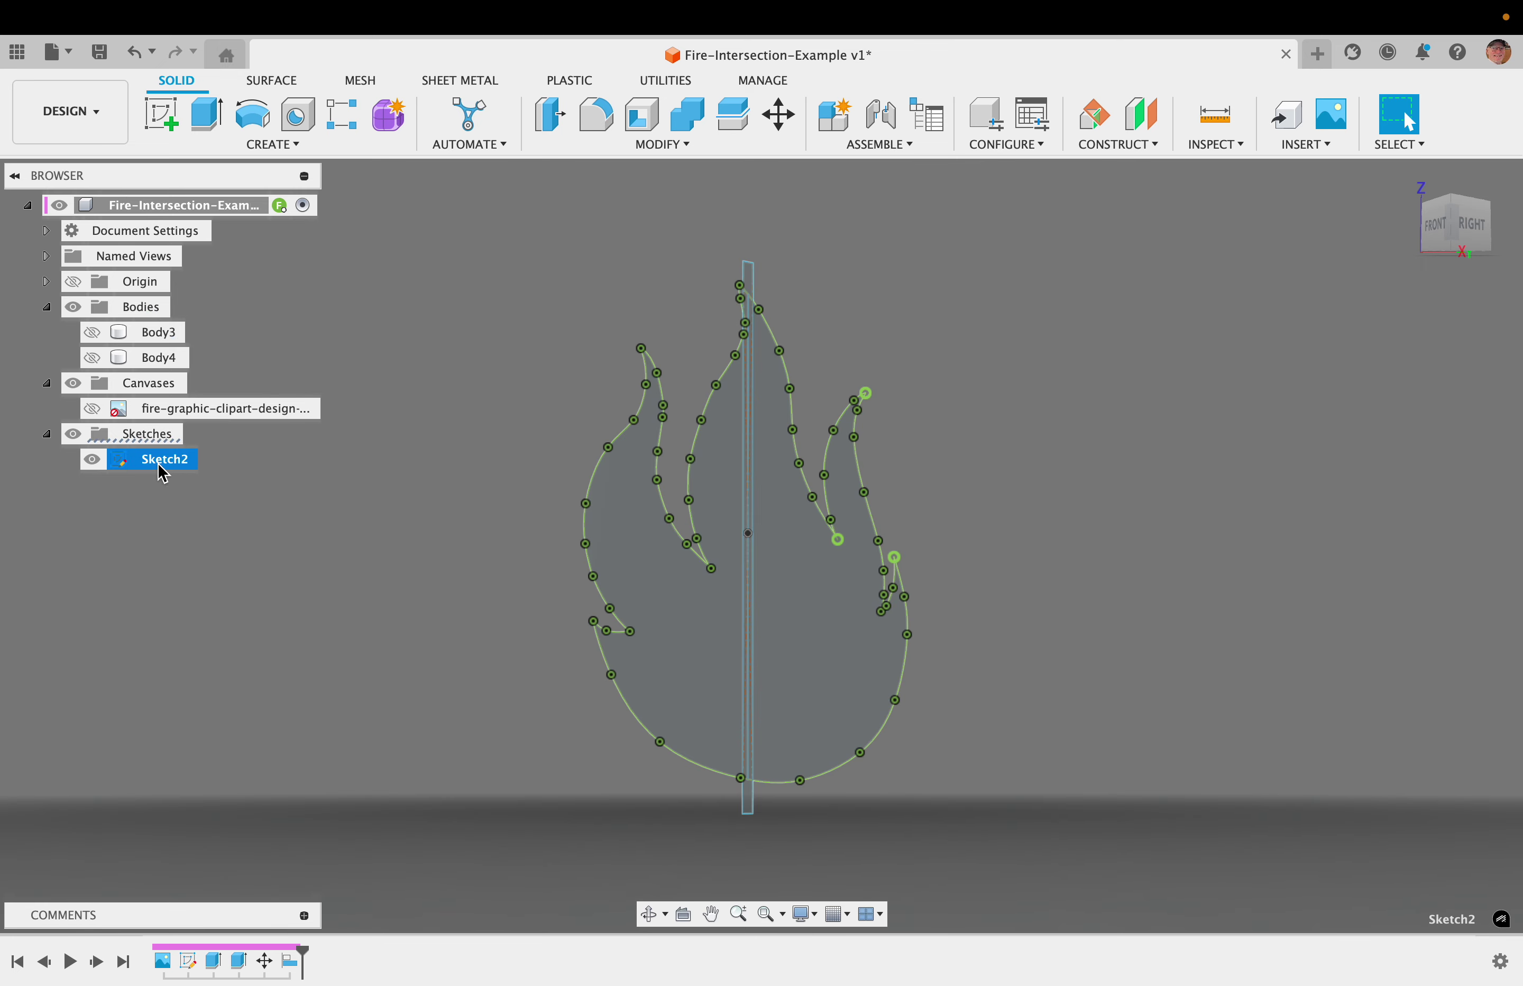
pyautogui.rightClick(105, 465)
pyautogui.click(204, 531)
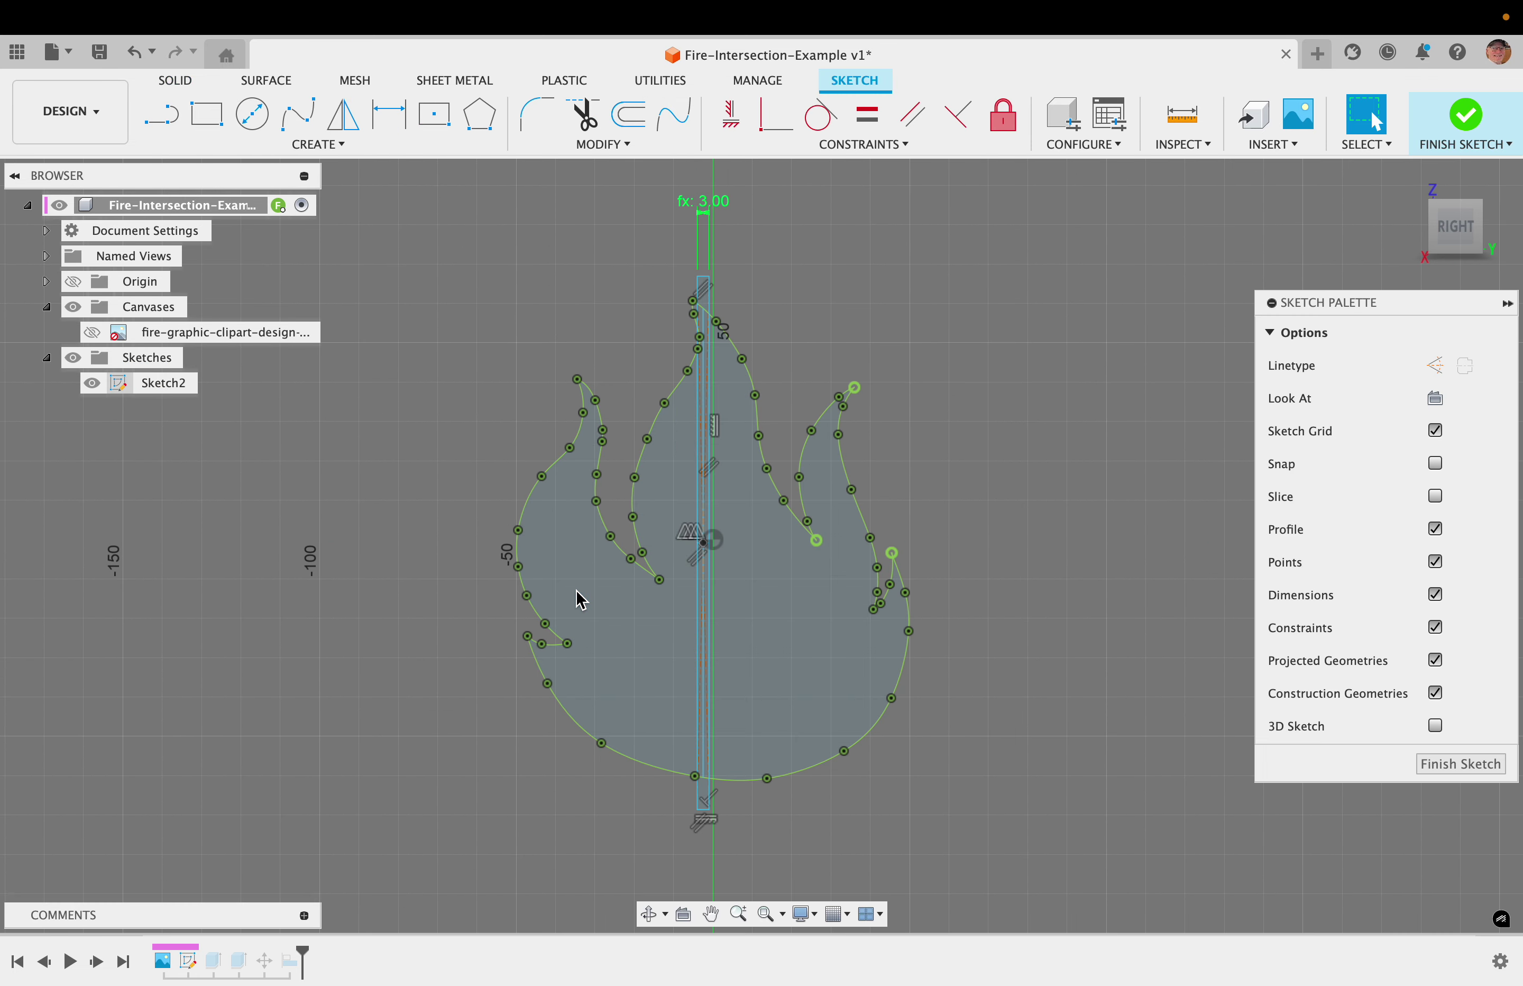
# - Show the fire clipart canvas behind the sketch and check the traced flame outline against it
pyautogui.click(92, 332)
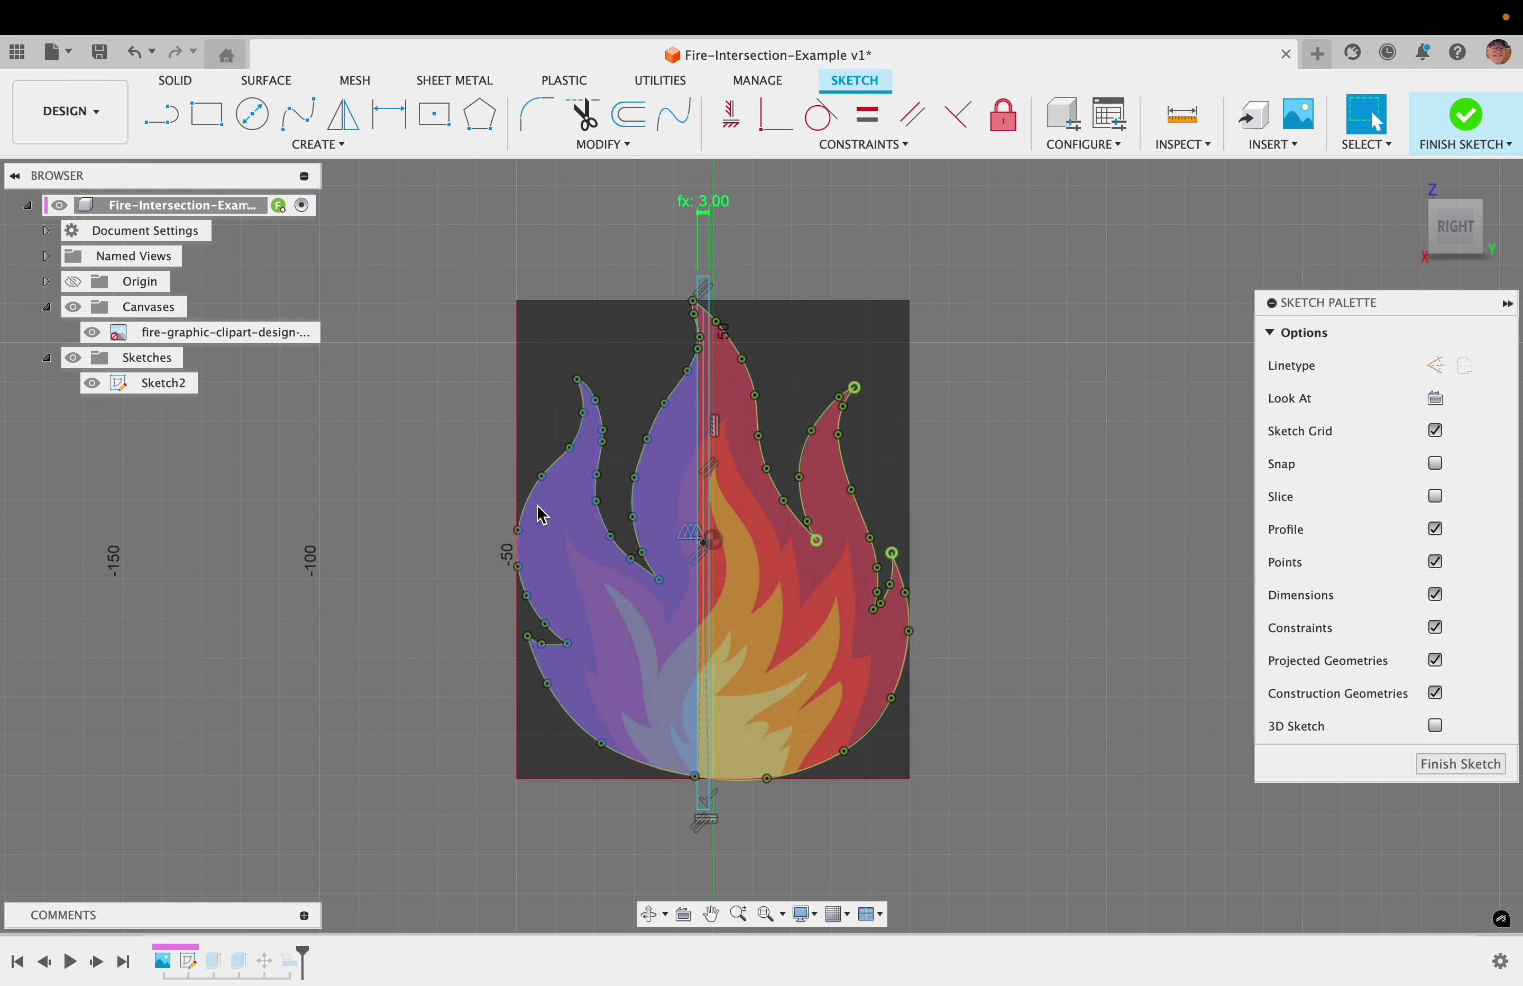
pyautogui.scroll(3, 609, 516)
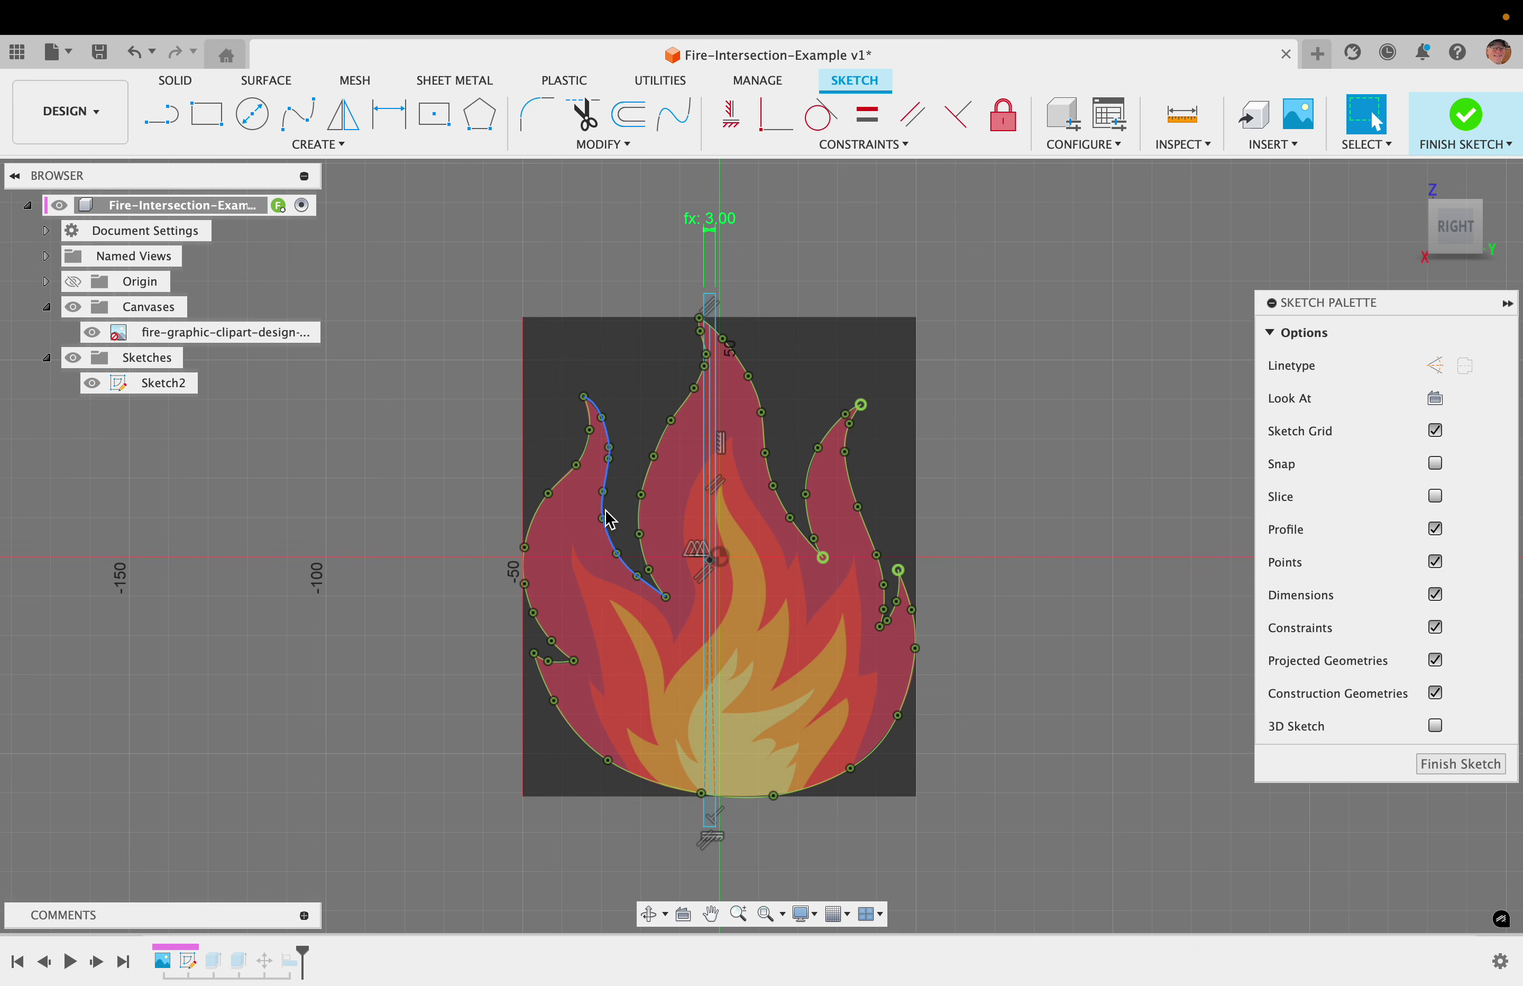
pyautogui.hscroll(-2, 605, 510)
pyautogui.scroll(-2, 606, 510)
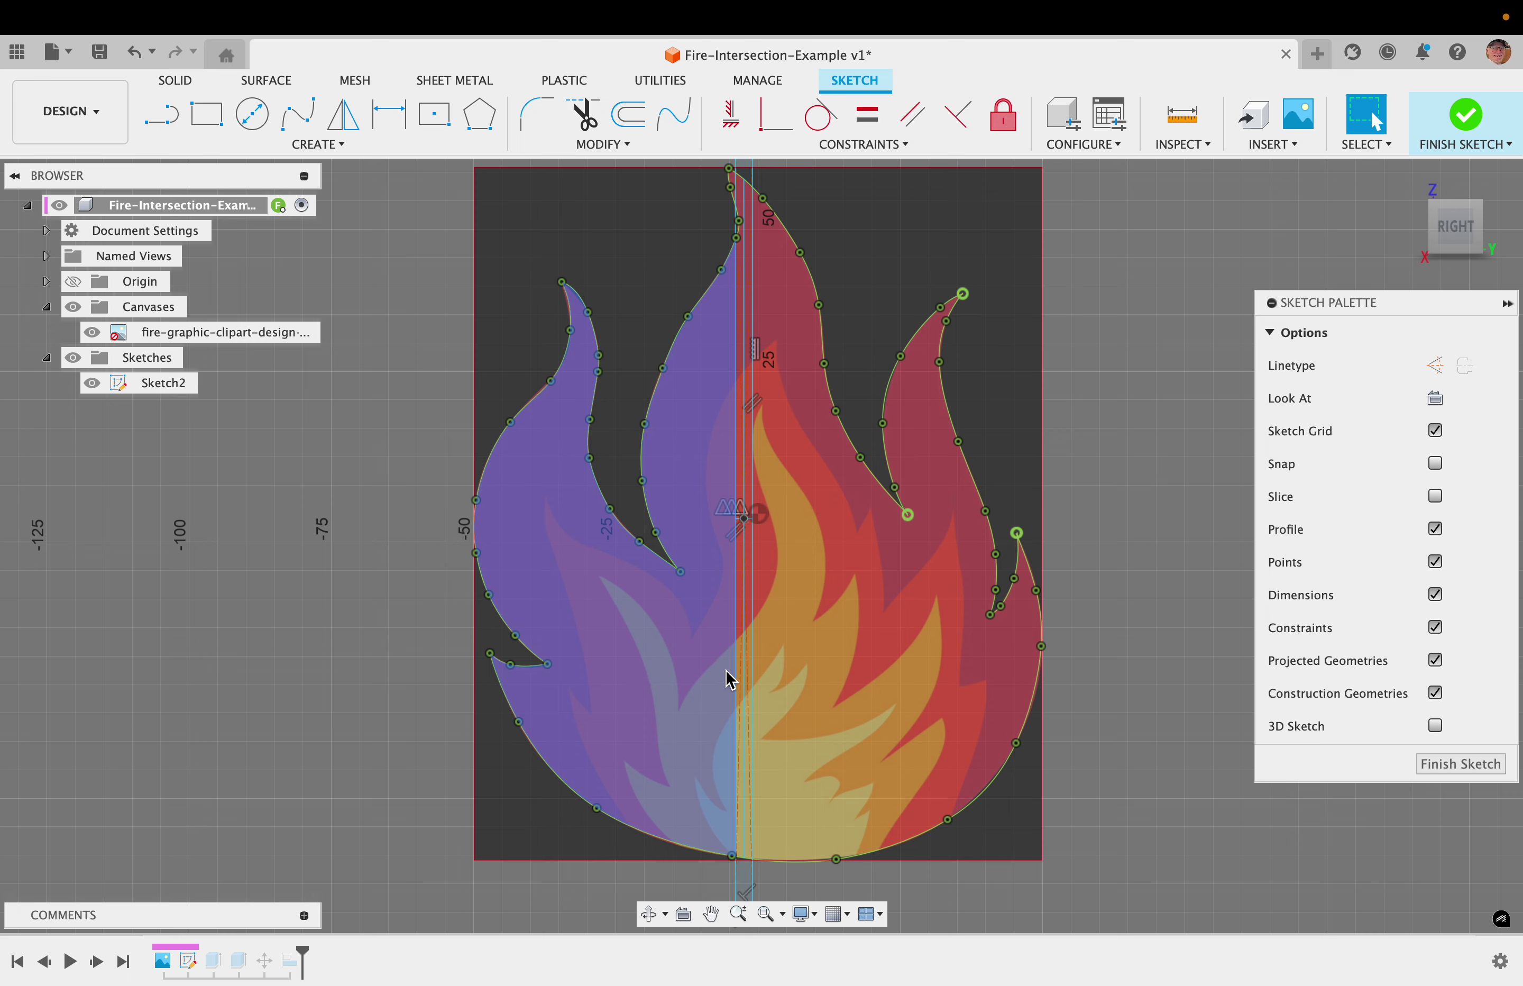
# - Select the four profiles of the central slot strip, two below and two above the midpoint line
pyautogui.scroll(5, 729, 680)
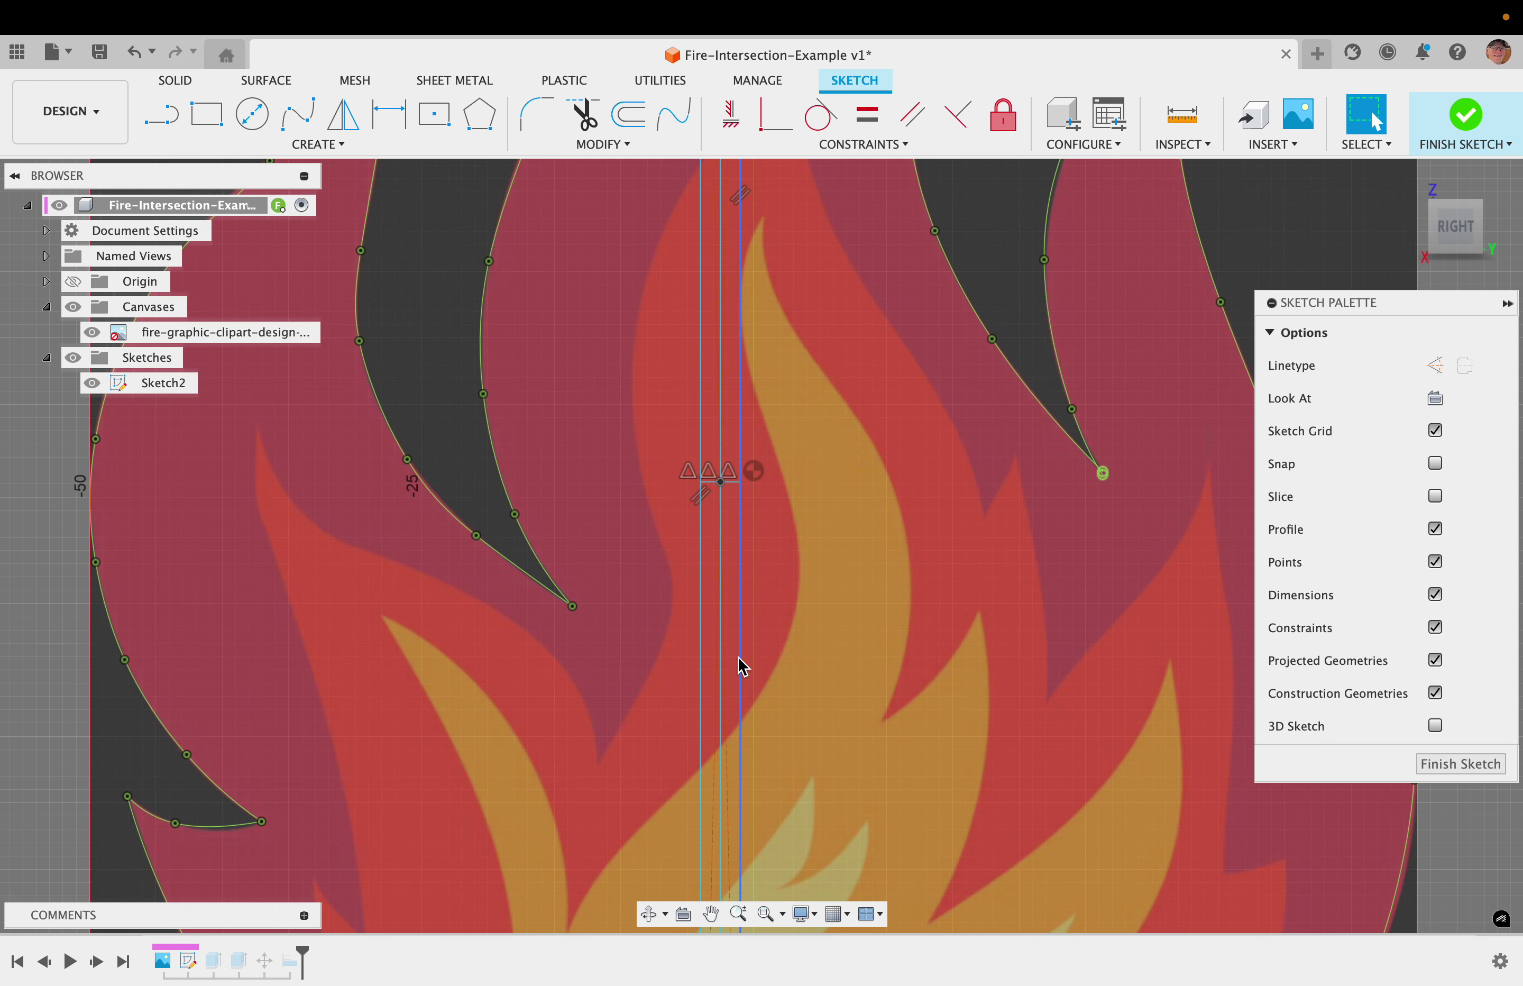
pyautogui.click(727, 661)
pyautogui.keyDown('shift'); pyautogui.click(713, 662); pyautogui.keyUp('shift')
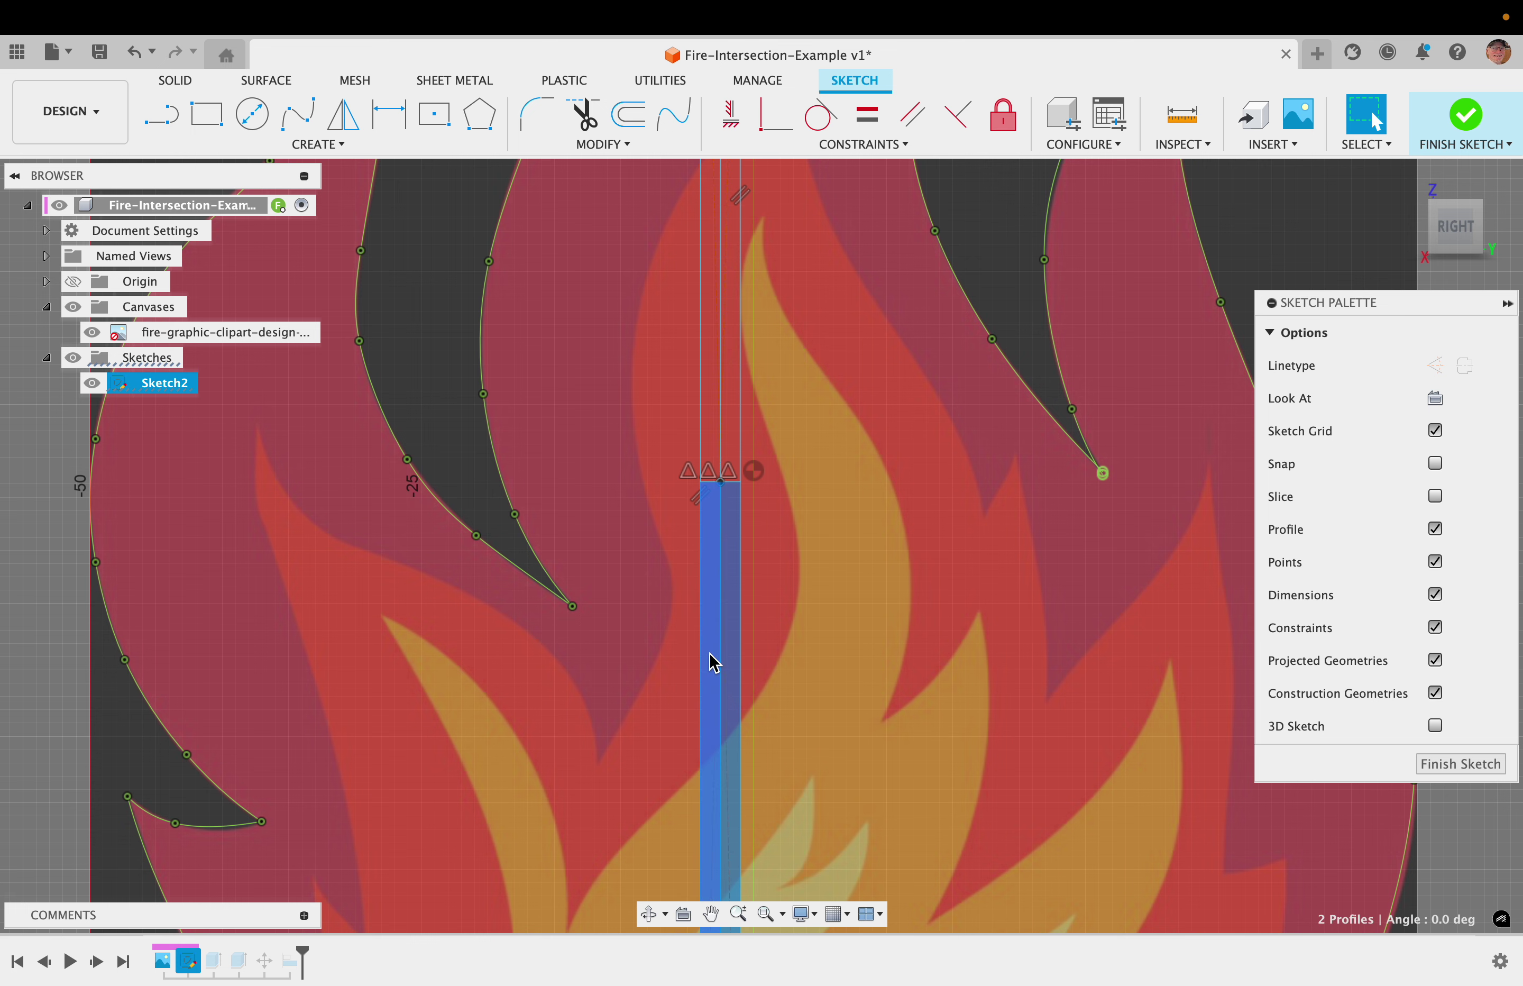
pyautogui.keyDown('shift'); pyautogui.click(732, 442); pyautogui.keyUp('shift')
pyautogui.keyDown('shift'); pyautogui.click(646, 453); pyautogui.keyUp('shift')
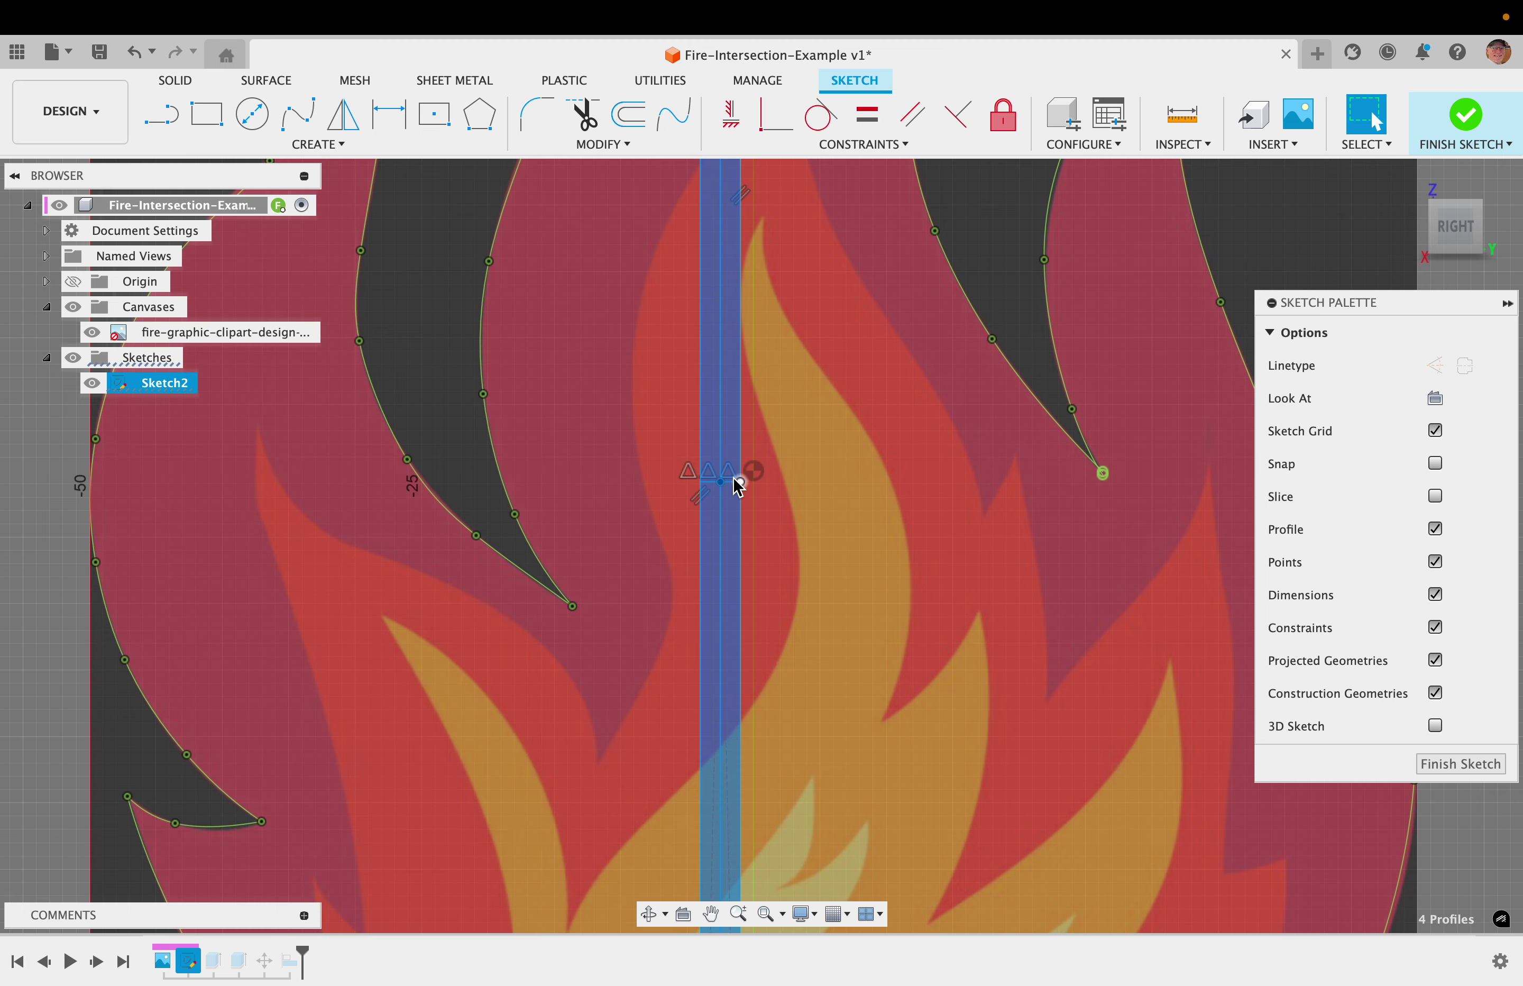
# - Examine the full-height slot strip and the short line that divides it at its midpoint
pyautogui.scroll(2, 733, 487)
pyautogui.scroll(-3, 736, 485)
pyautogui.scroll(-4, 740, 488)
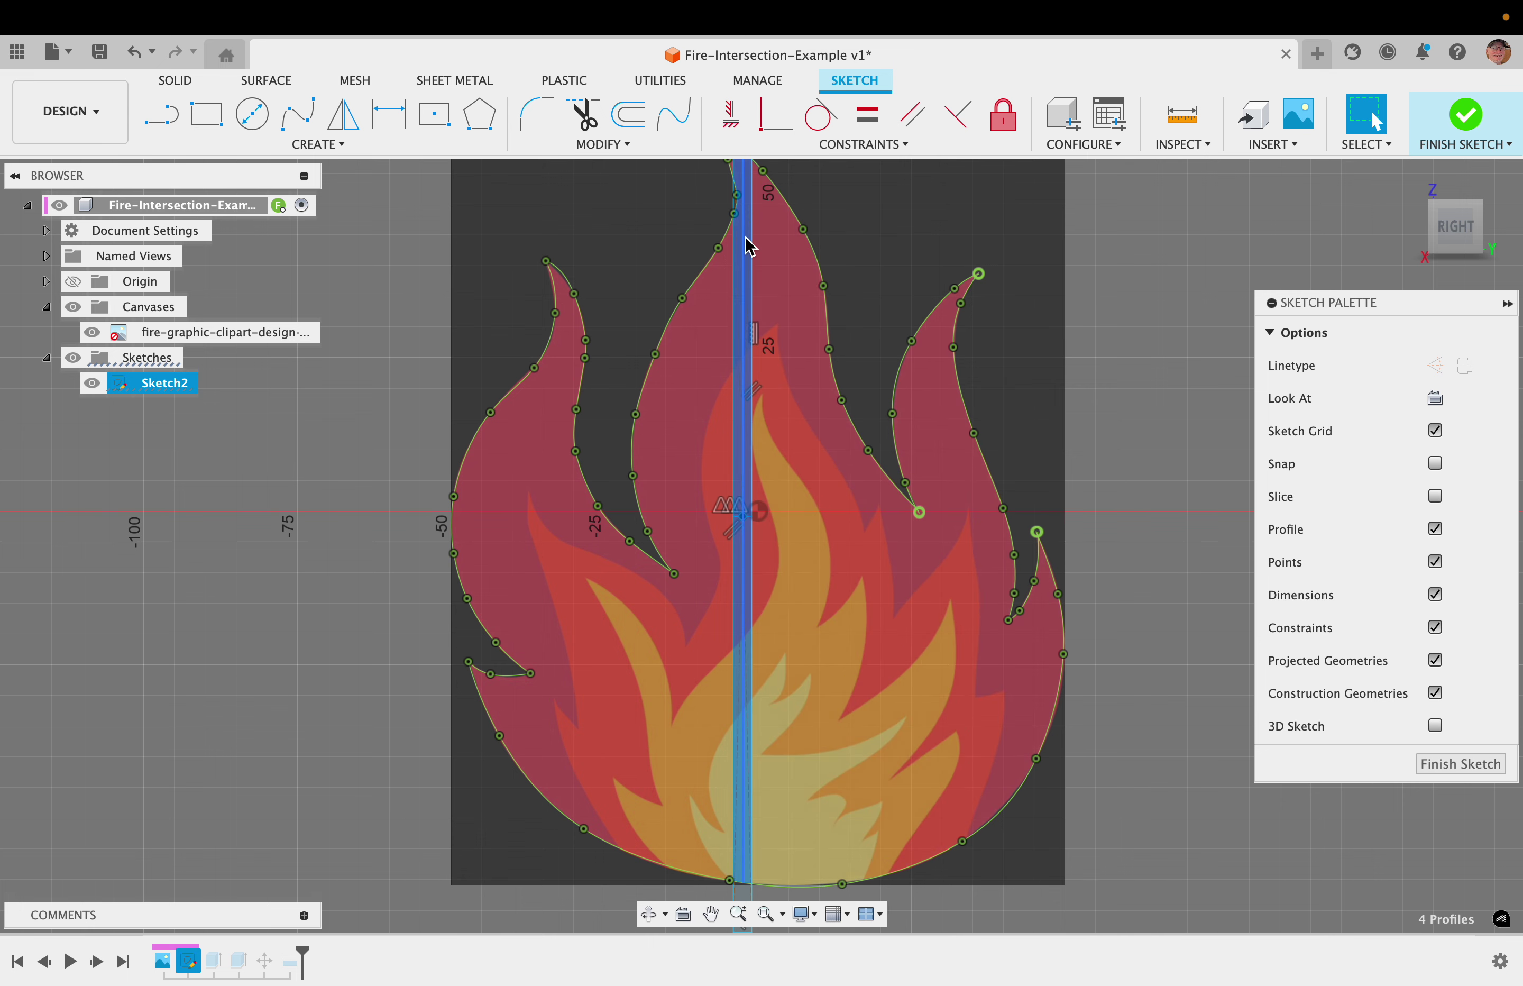
pyautogui.scroll(2, 750, 246)
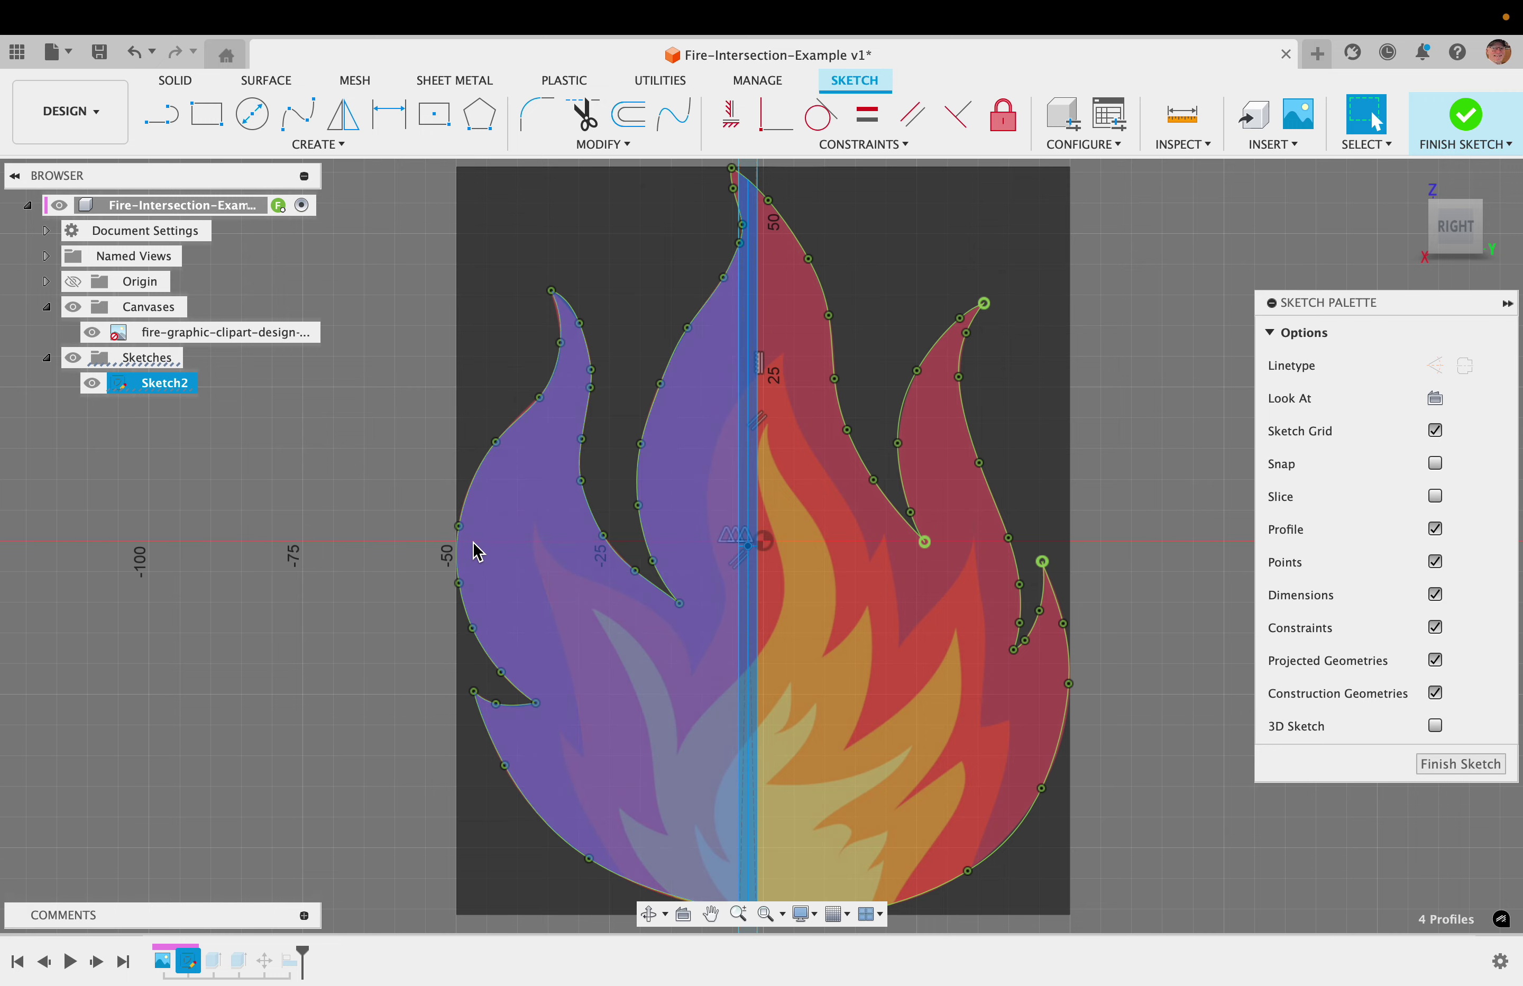
pyautogui.scroll(3, 795, 571)
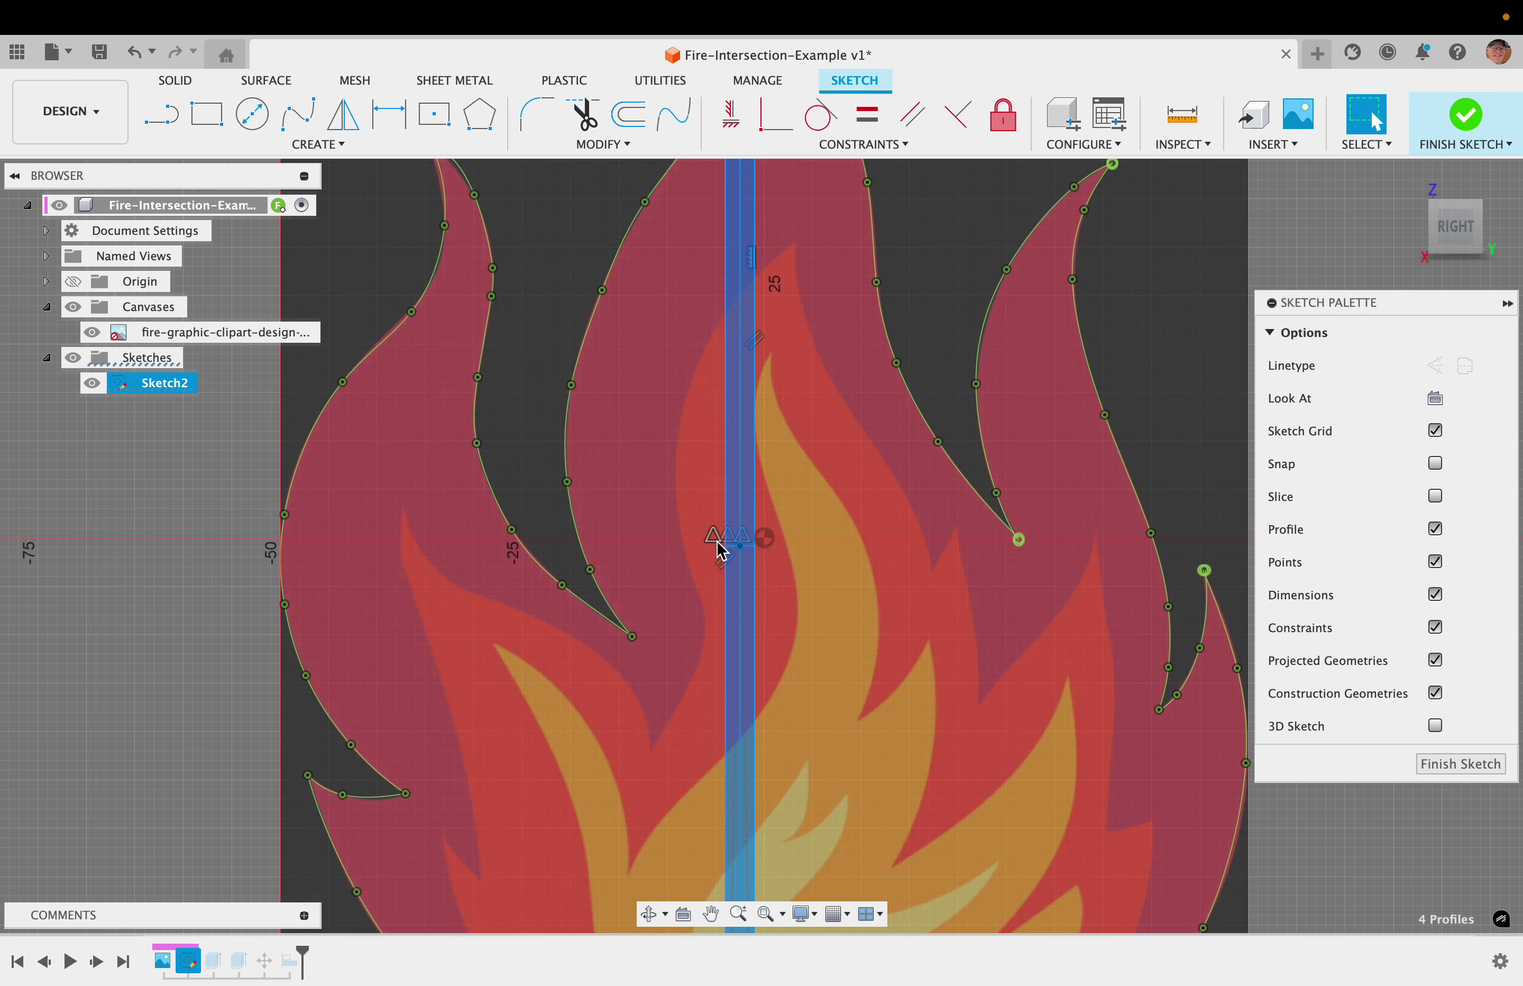
pyautogui.scroll(6, 730, 556)
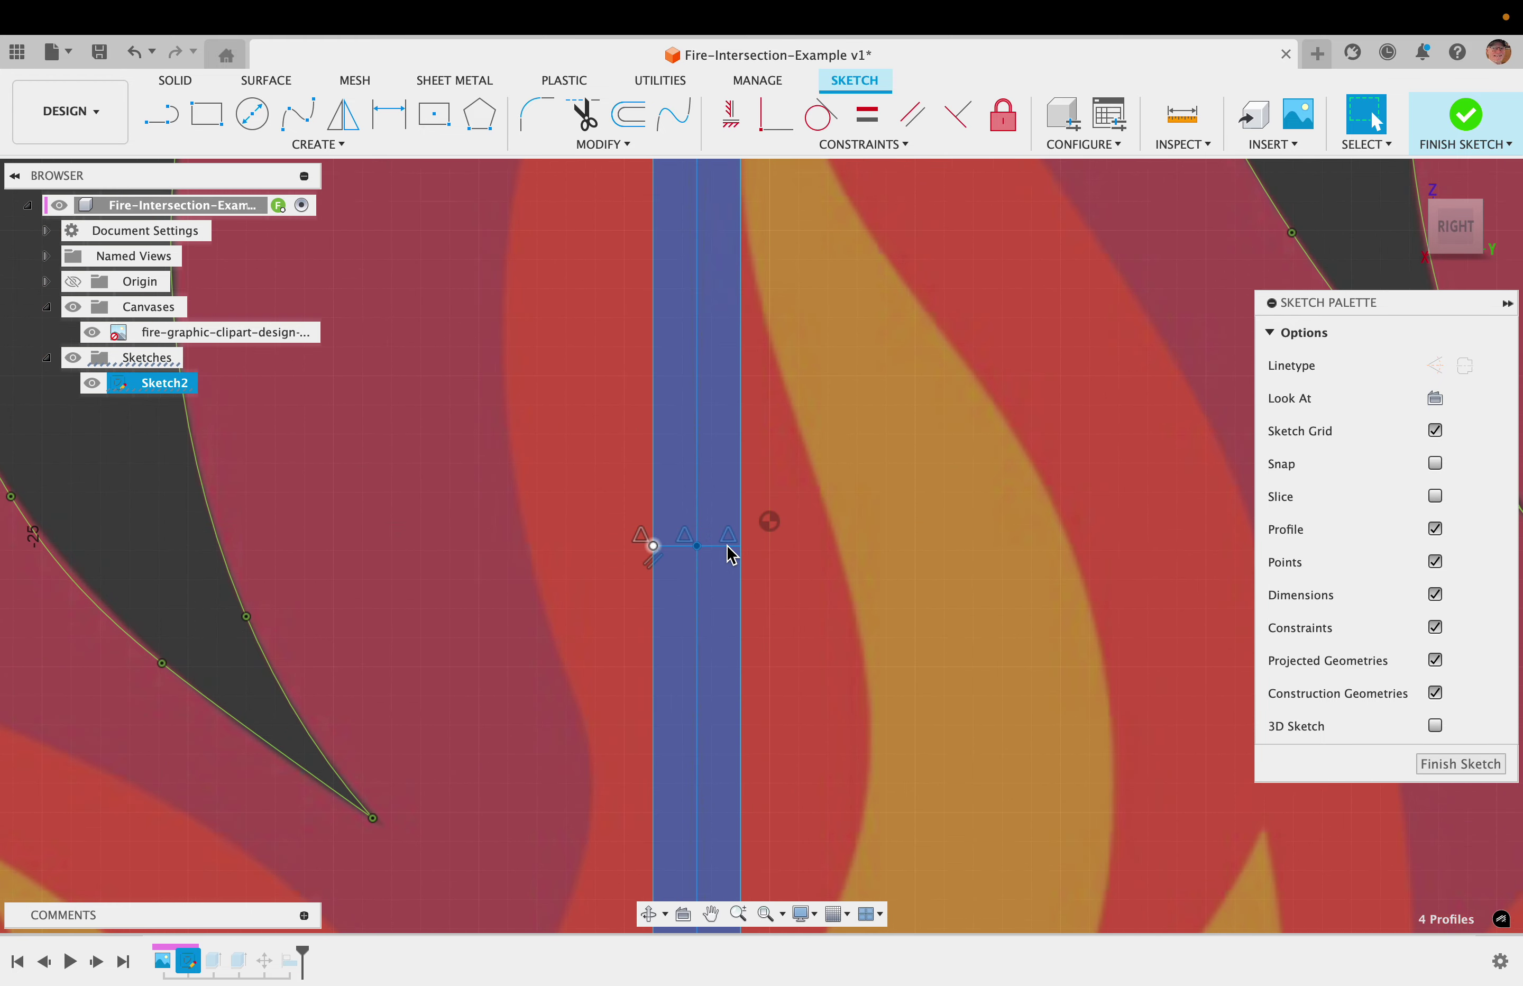
pyautogui.scroll(3, 716, 563)
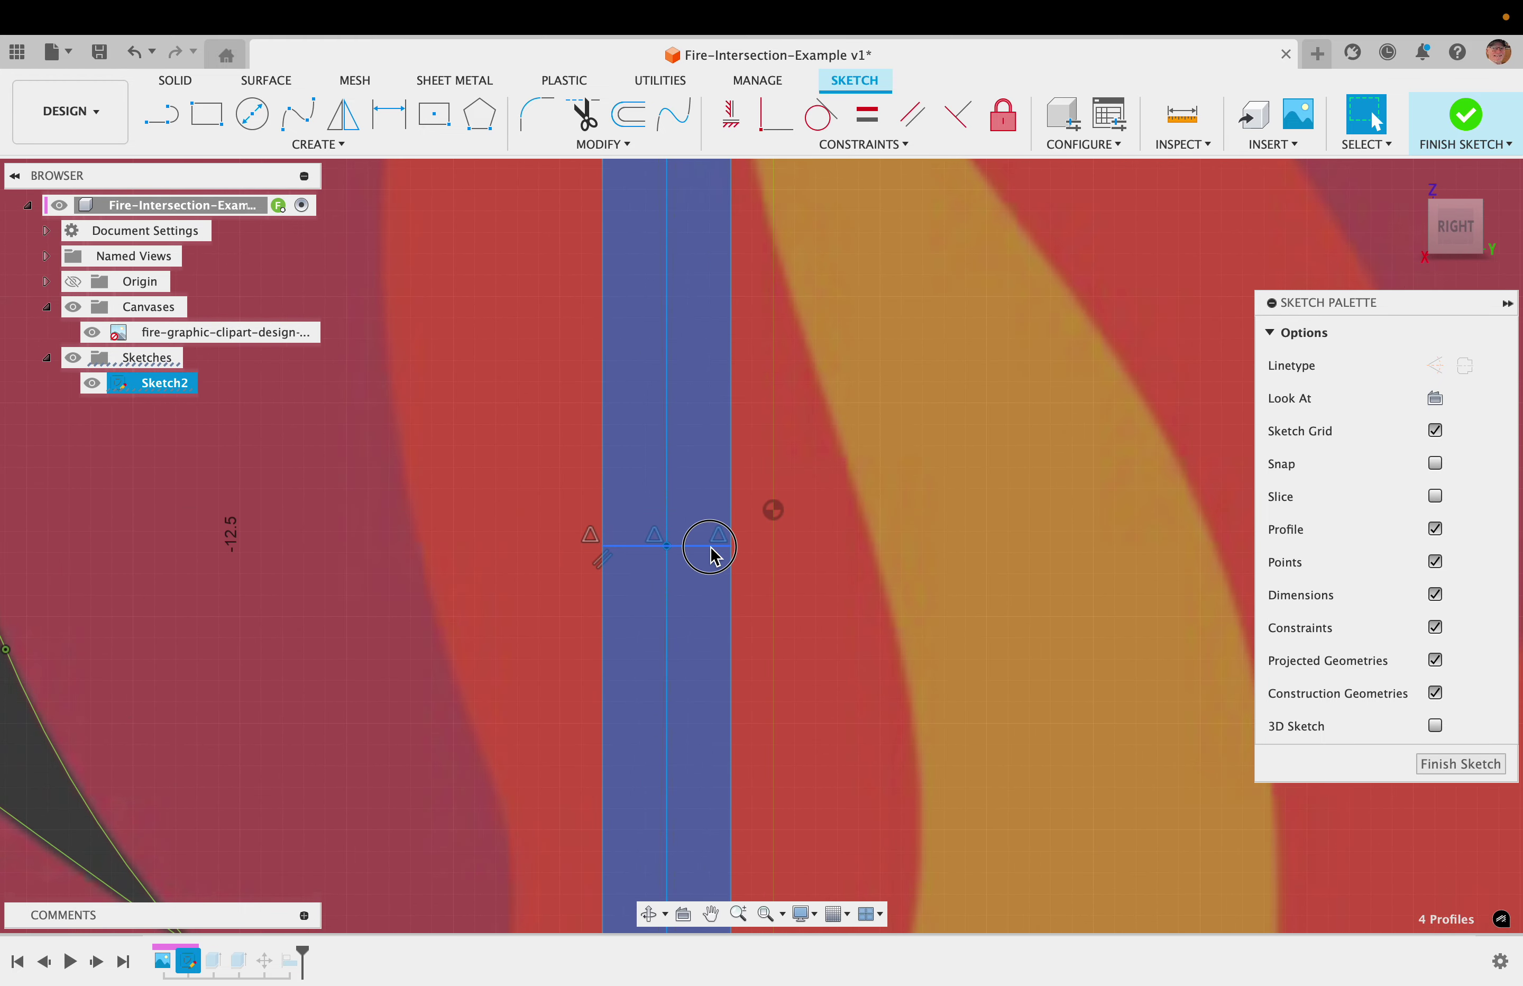
# - Check the midpoint line, and select both flame halves together with the two slot profiles below it
pyautogui.click(714, 550)
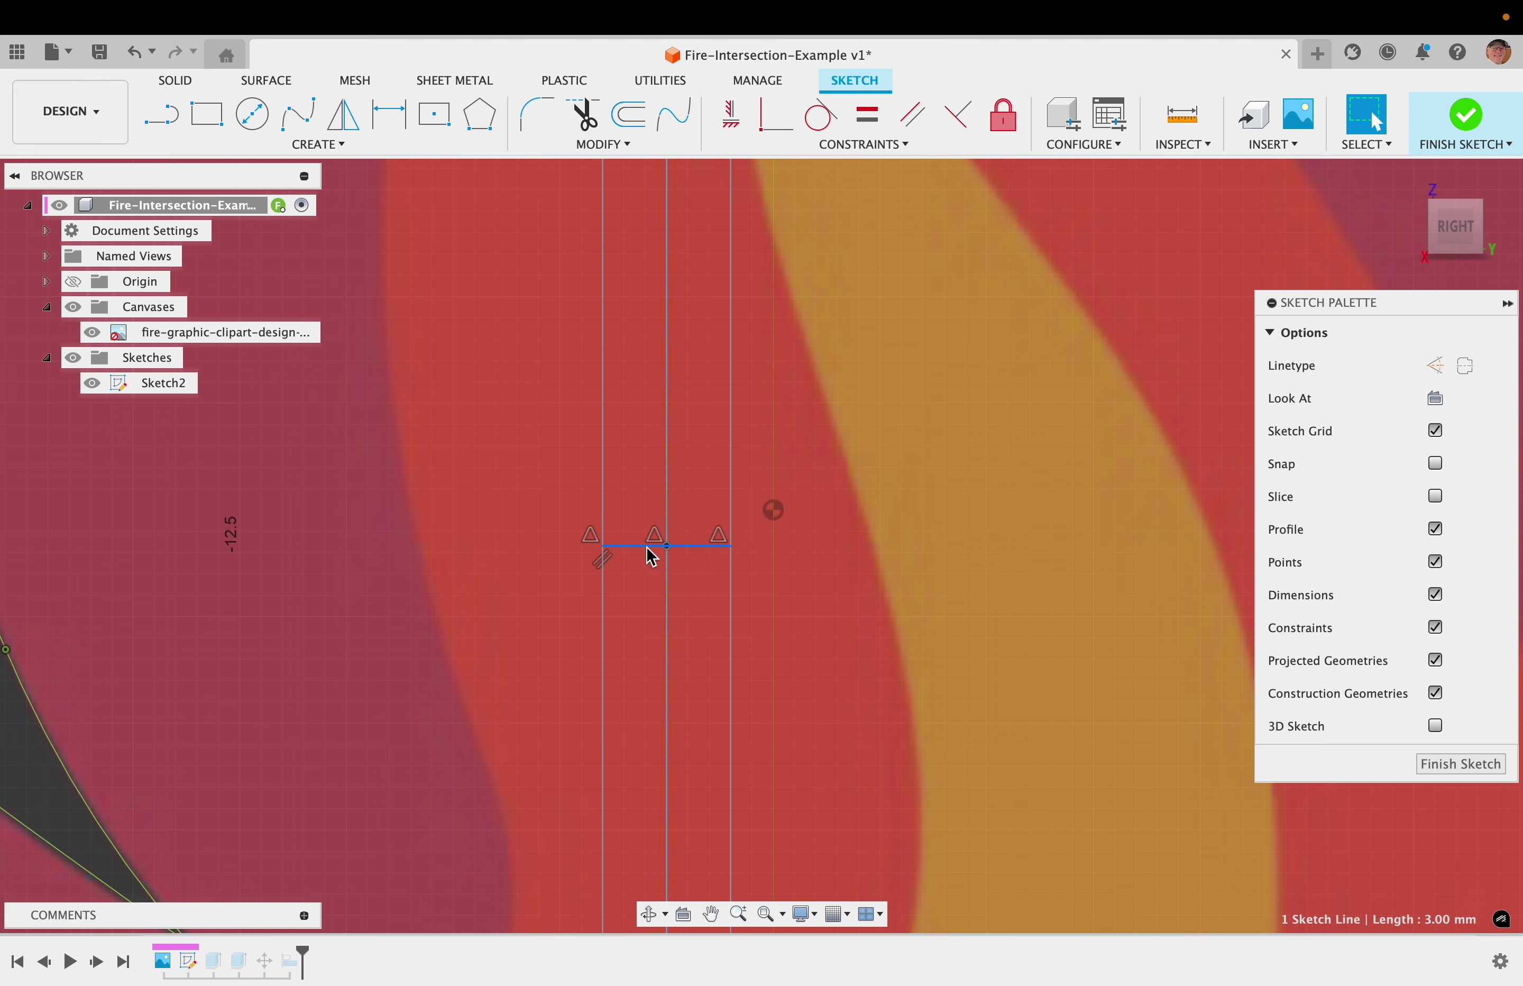
pyautogui.click(642, 587)
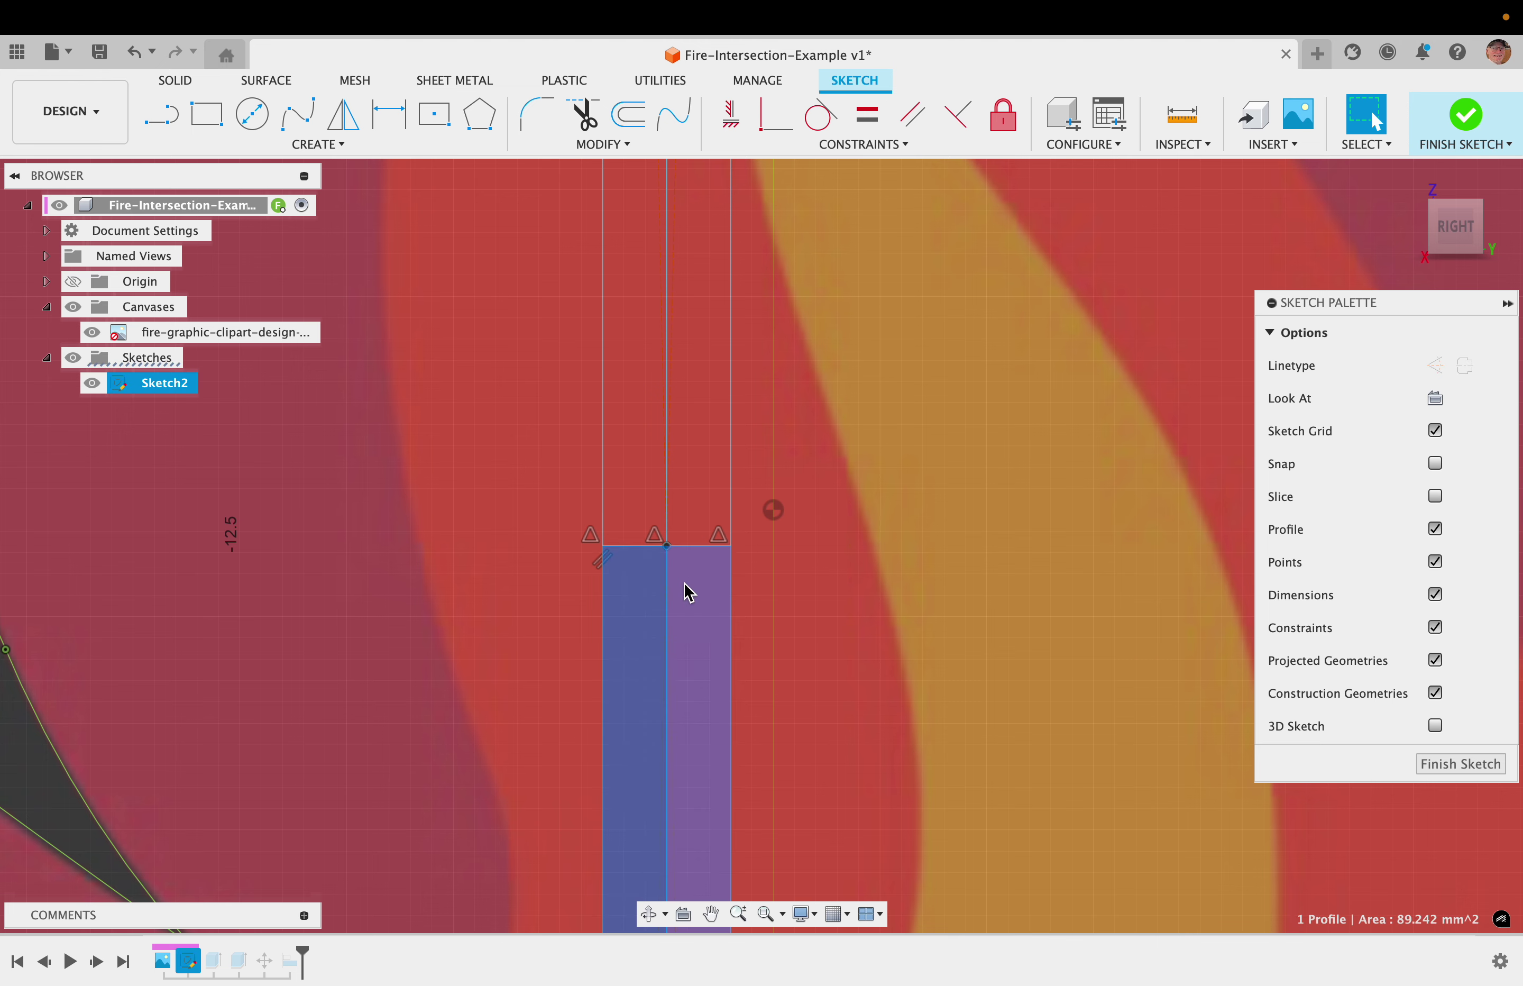
pyautogui.keyDown('shift'); pyautogui.click(700, 596); pyautogui.keyUp('shift')
pyautogui.scroll(-5, 697, 594)
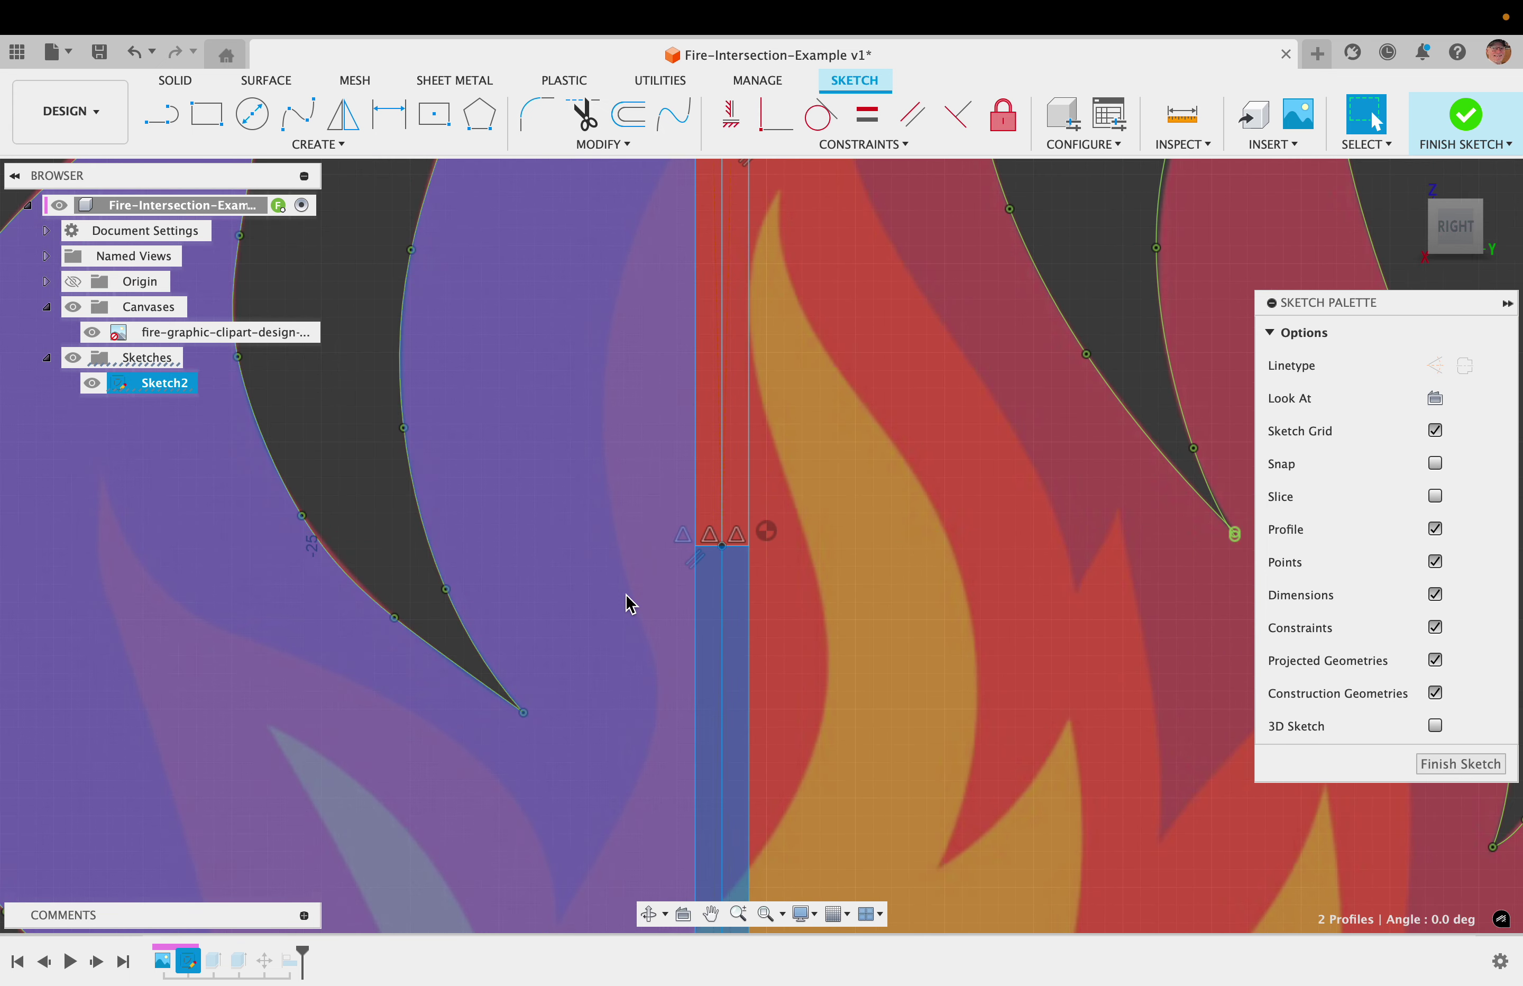
pyautogui.keyDown('shift'); pyautogui.click(831, 606); pyautogui.keyUp('shift')
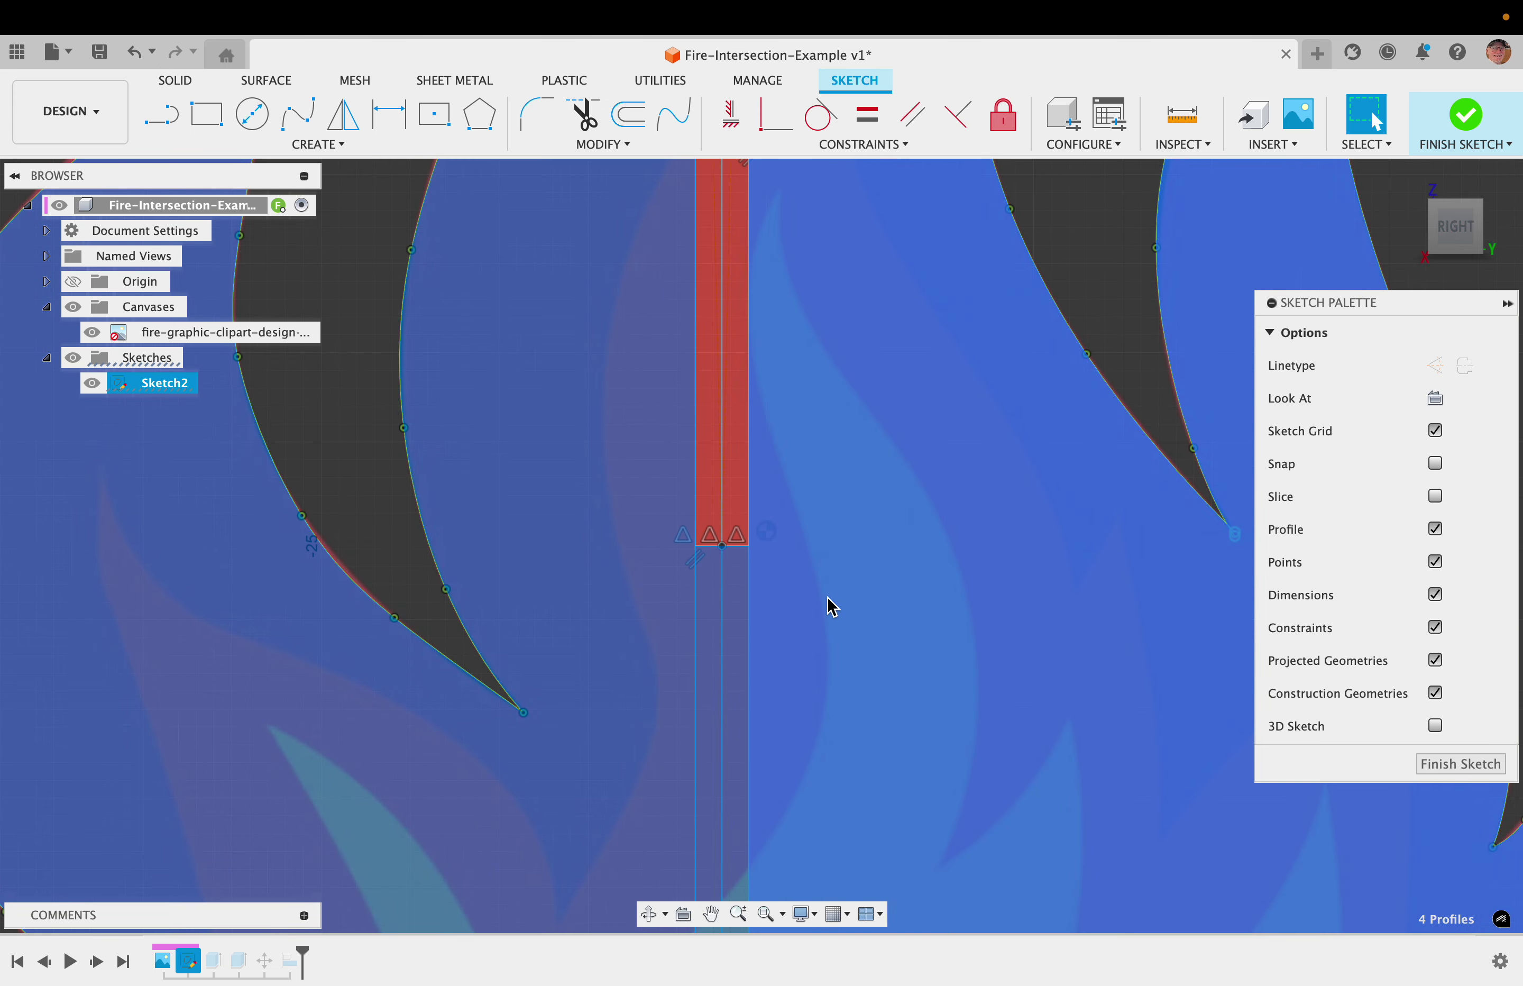
# - Select both flame halves together with the two slot profiles above the midpoint line, and clear the selection after viewing the shape
pyautogui.click(804, 558)
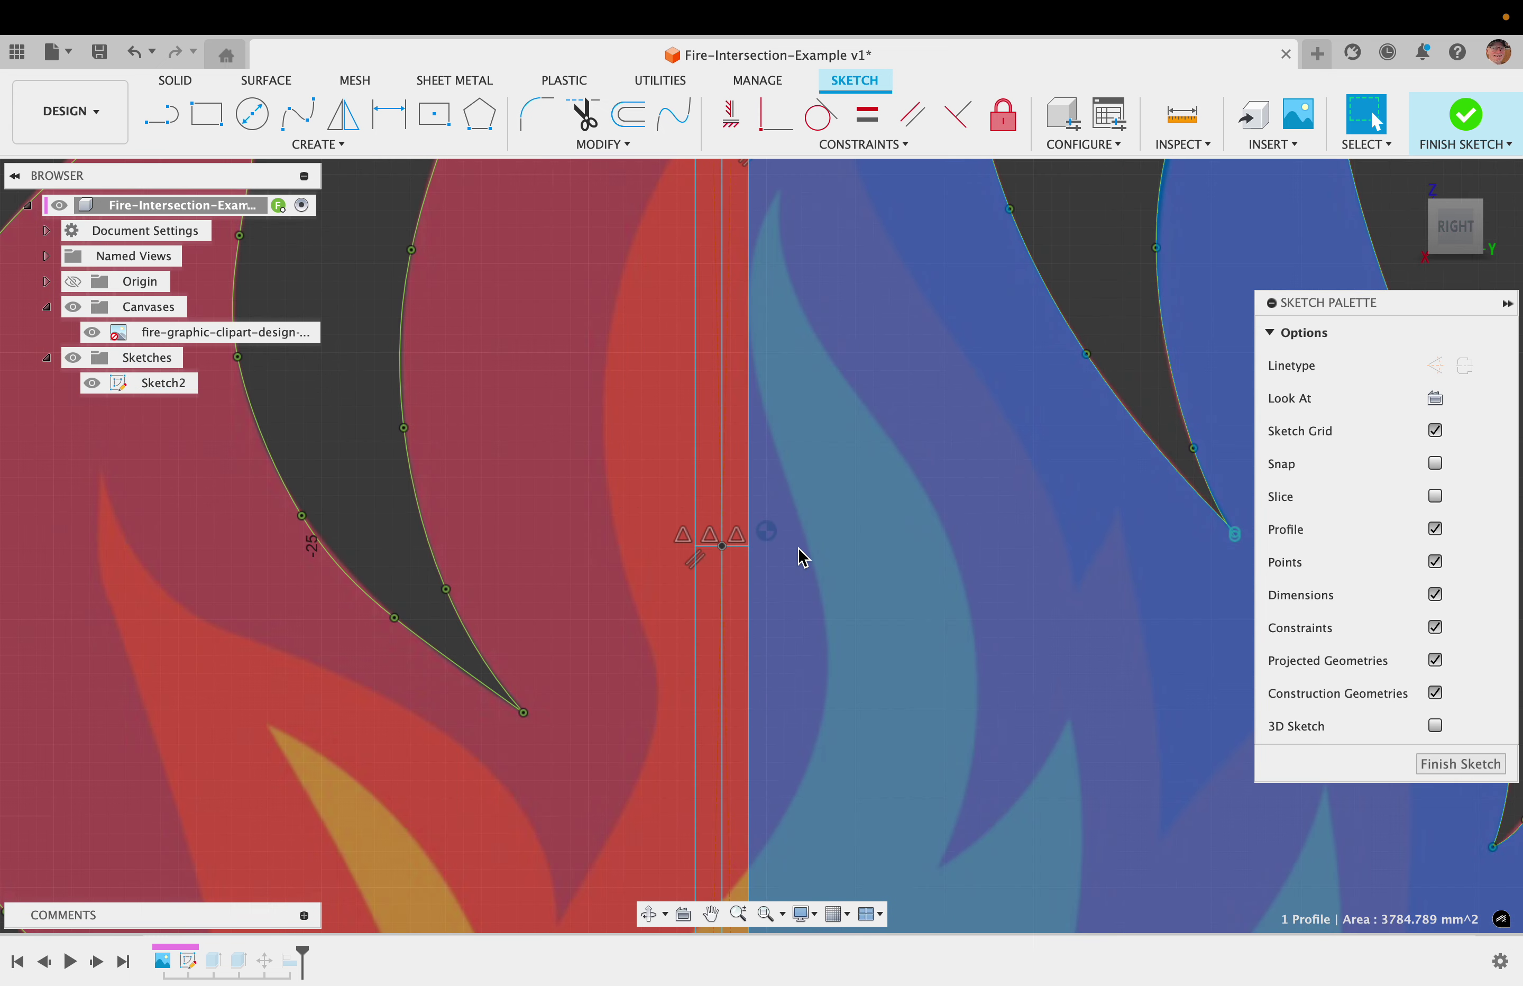
pyautogui.keyDown('shift'); pyautogui.click(738, 521); pyautogui.keyUp('shift')
pyautogui.keyDown('shift'); pyautogui.click(645, 539); pyautogui.keyUp('shift')
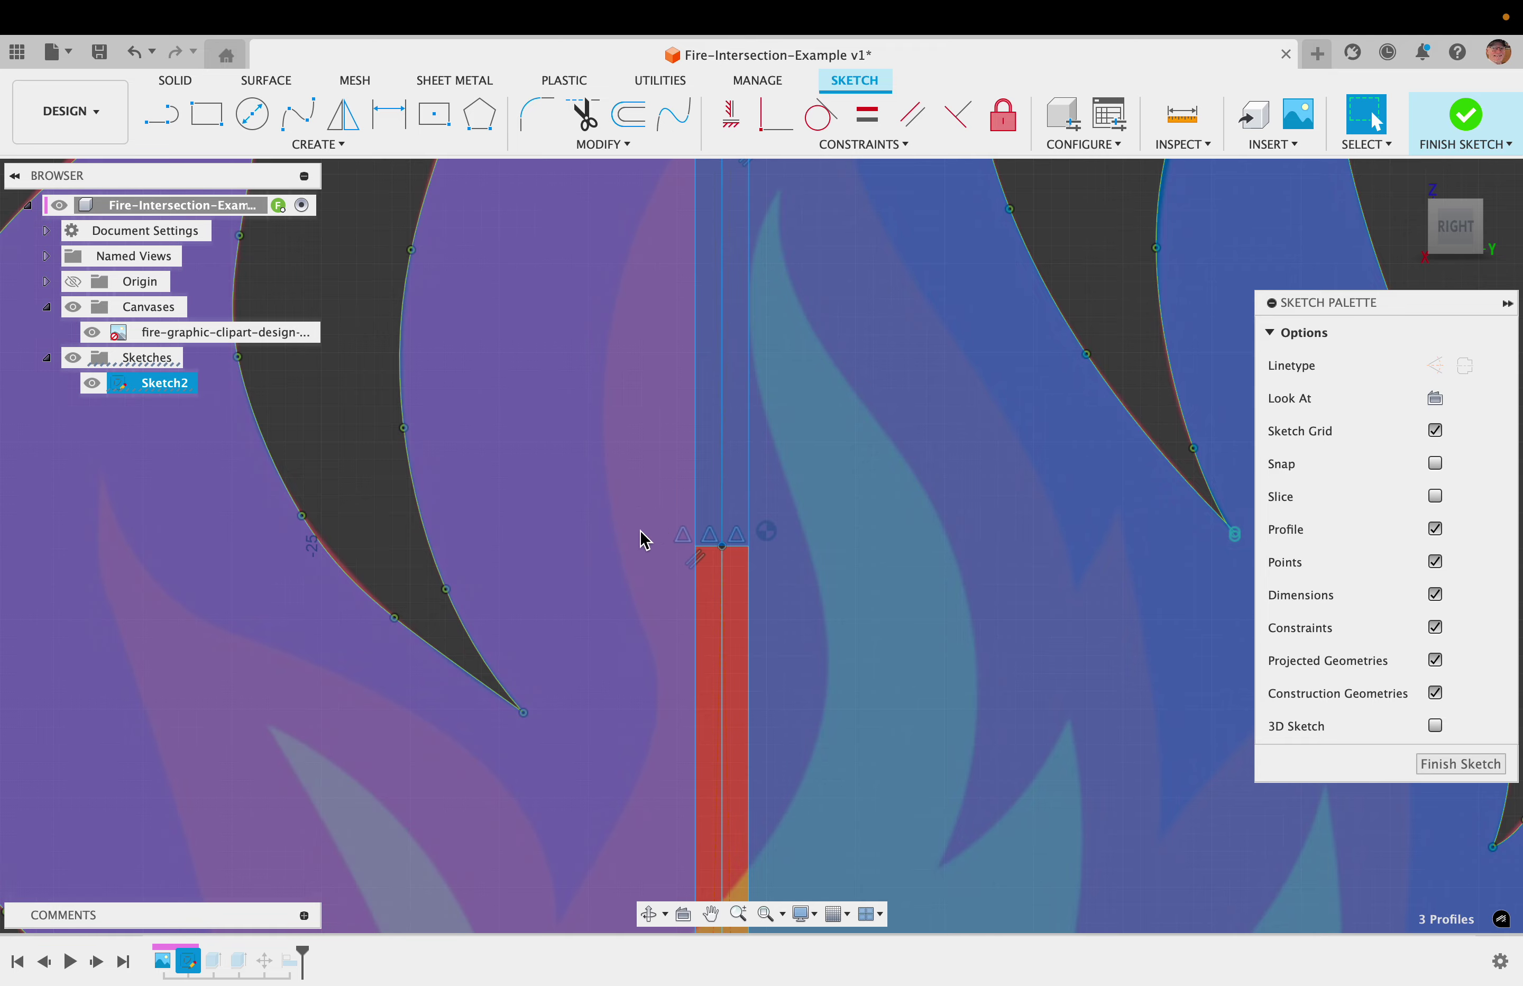
pyautogui.keyDown('shift'); pyautogui.click(640, 530); pyautogui.keyUp('shift')
pyautogui.scroll(-6, 641, 561)
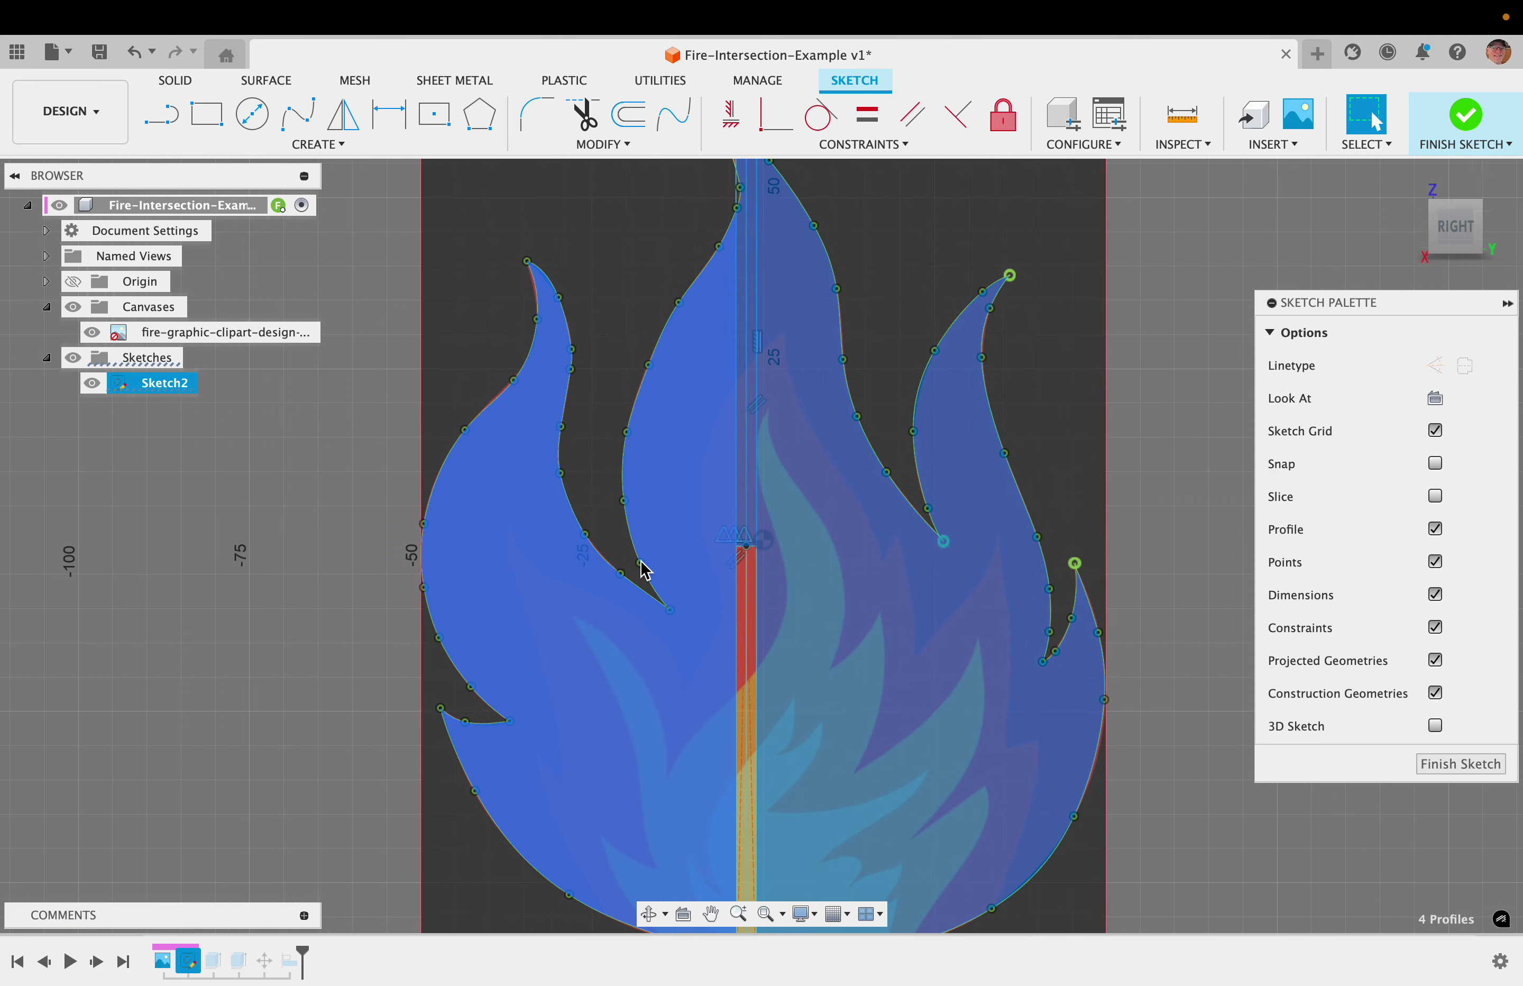
pyautogui.scroll(5, 645, 568)
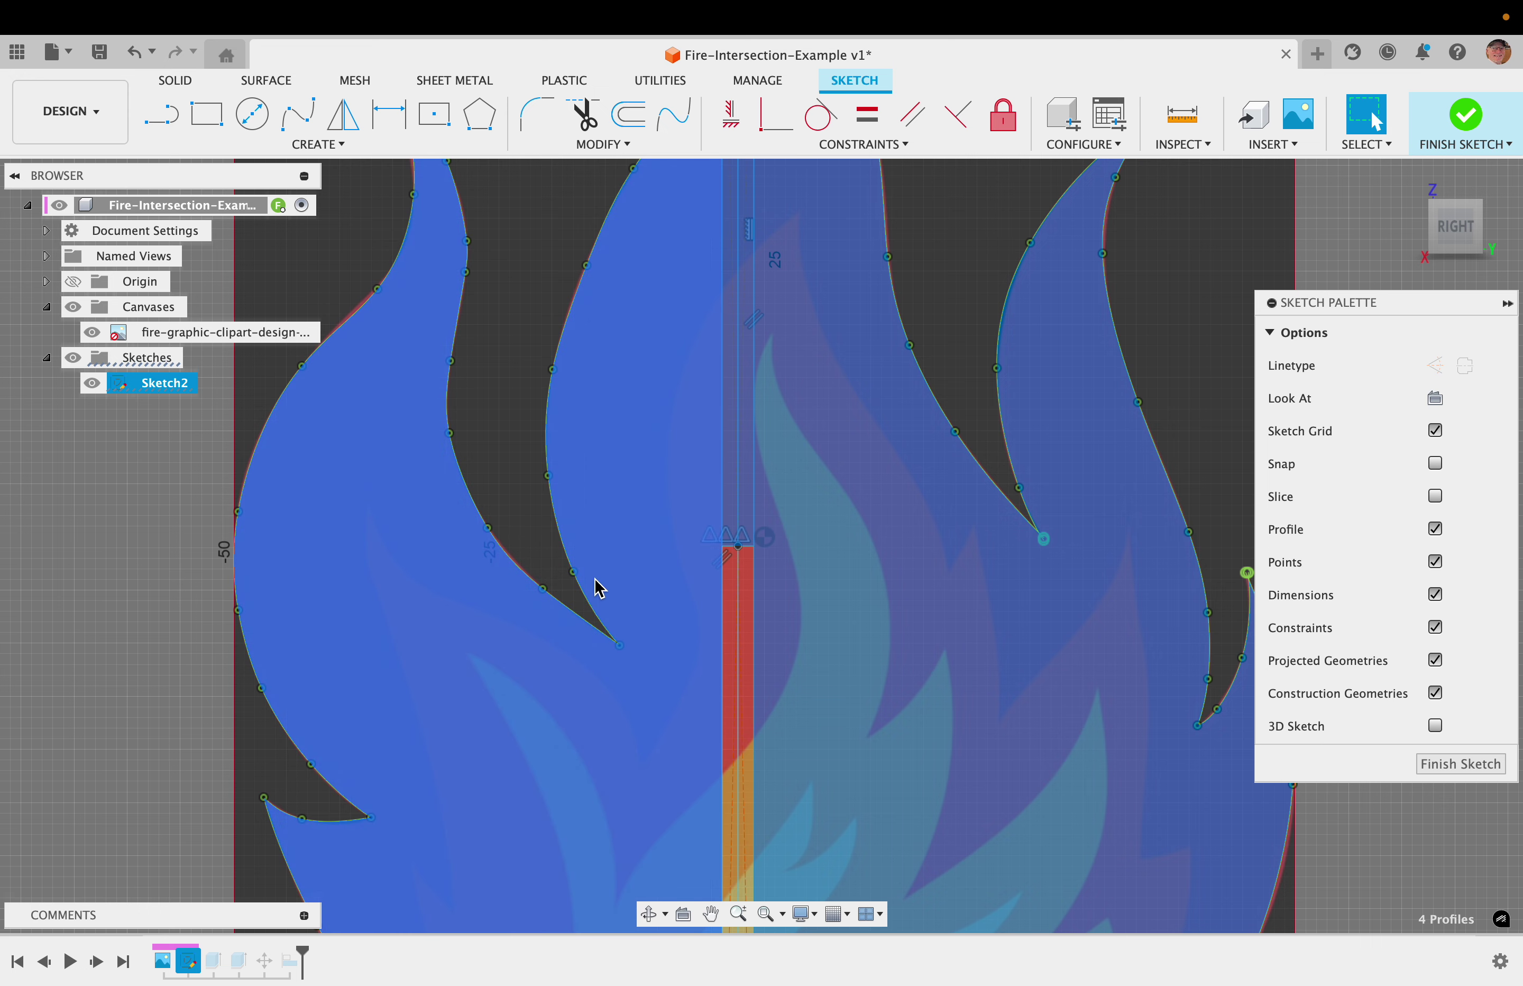
pyautogui.click(534, 534)
# - Sketch a center rectangle about 17 mm wide beside the central slot strip and move it by its center point
pyautogui.click(307, 144)
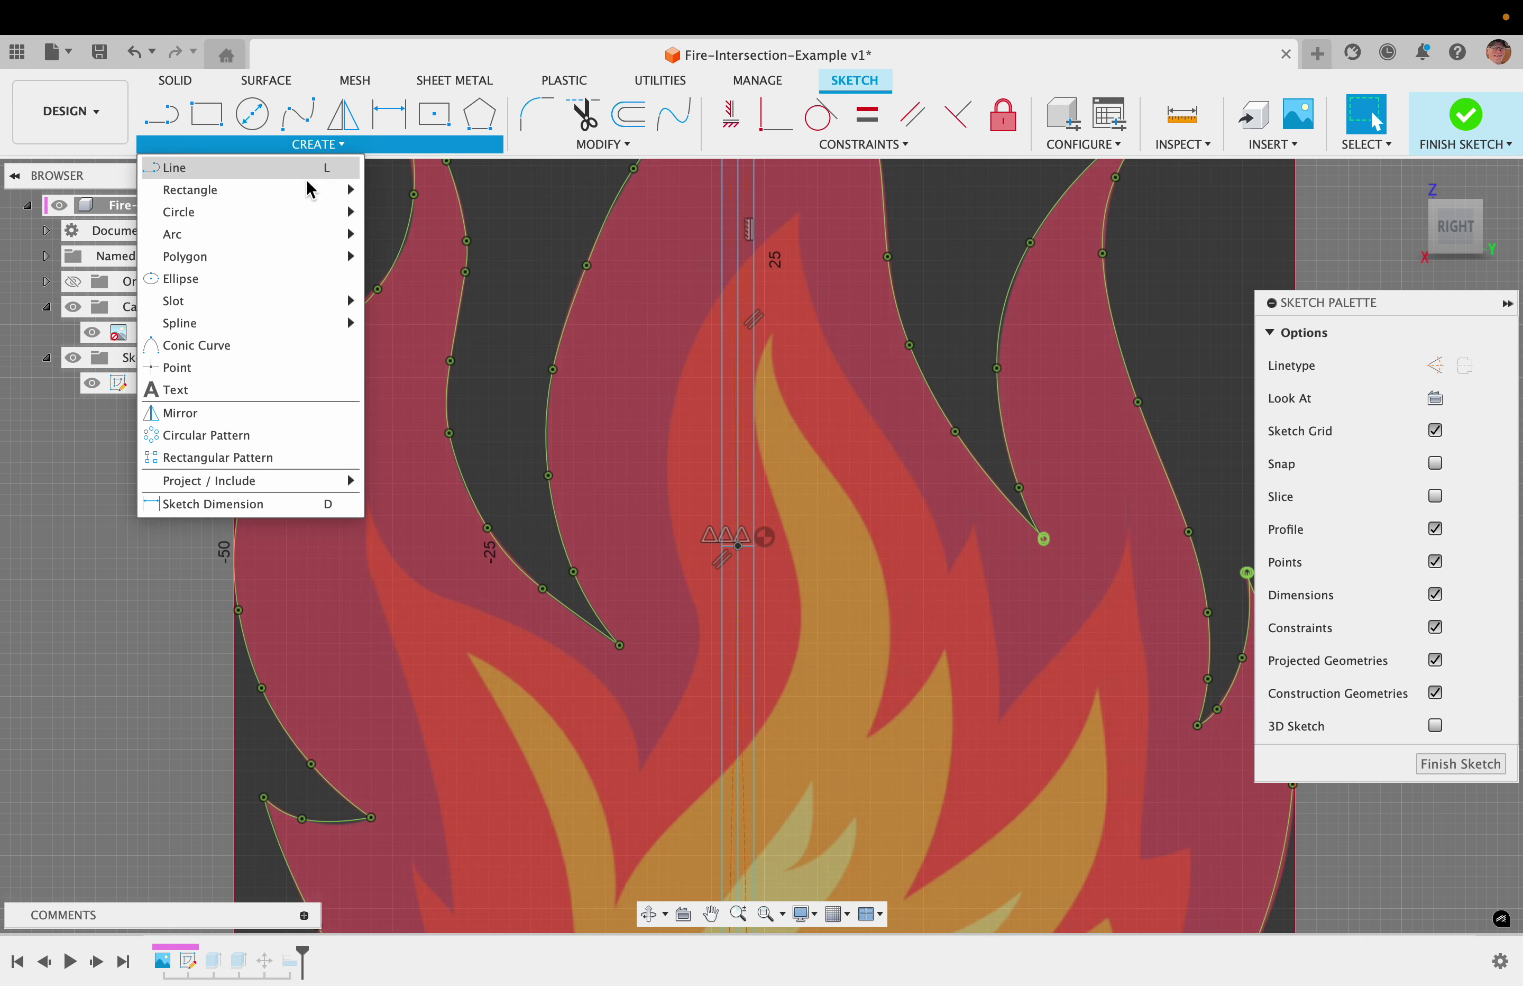
pyautogui.moveTo(310, 189)
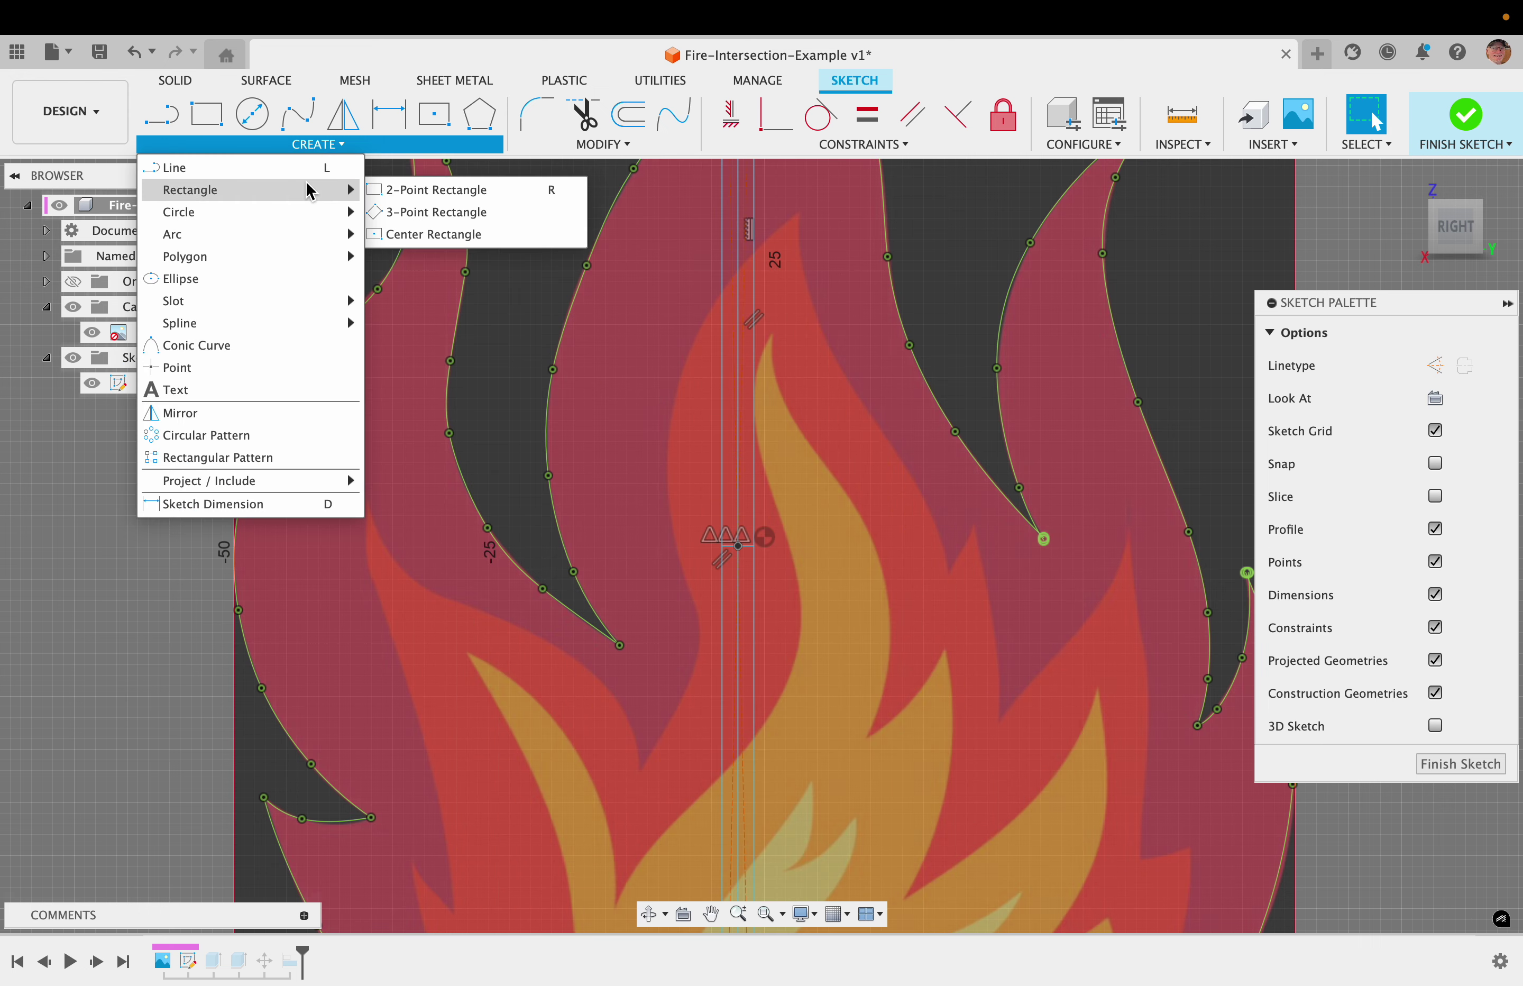
pyautogui.click(407, 238)
pyautogui.click(854, 541)
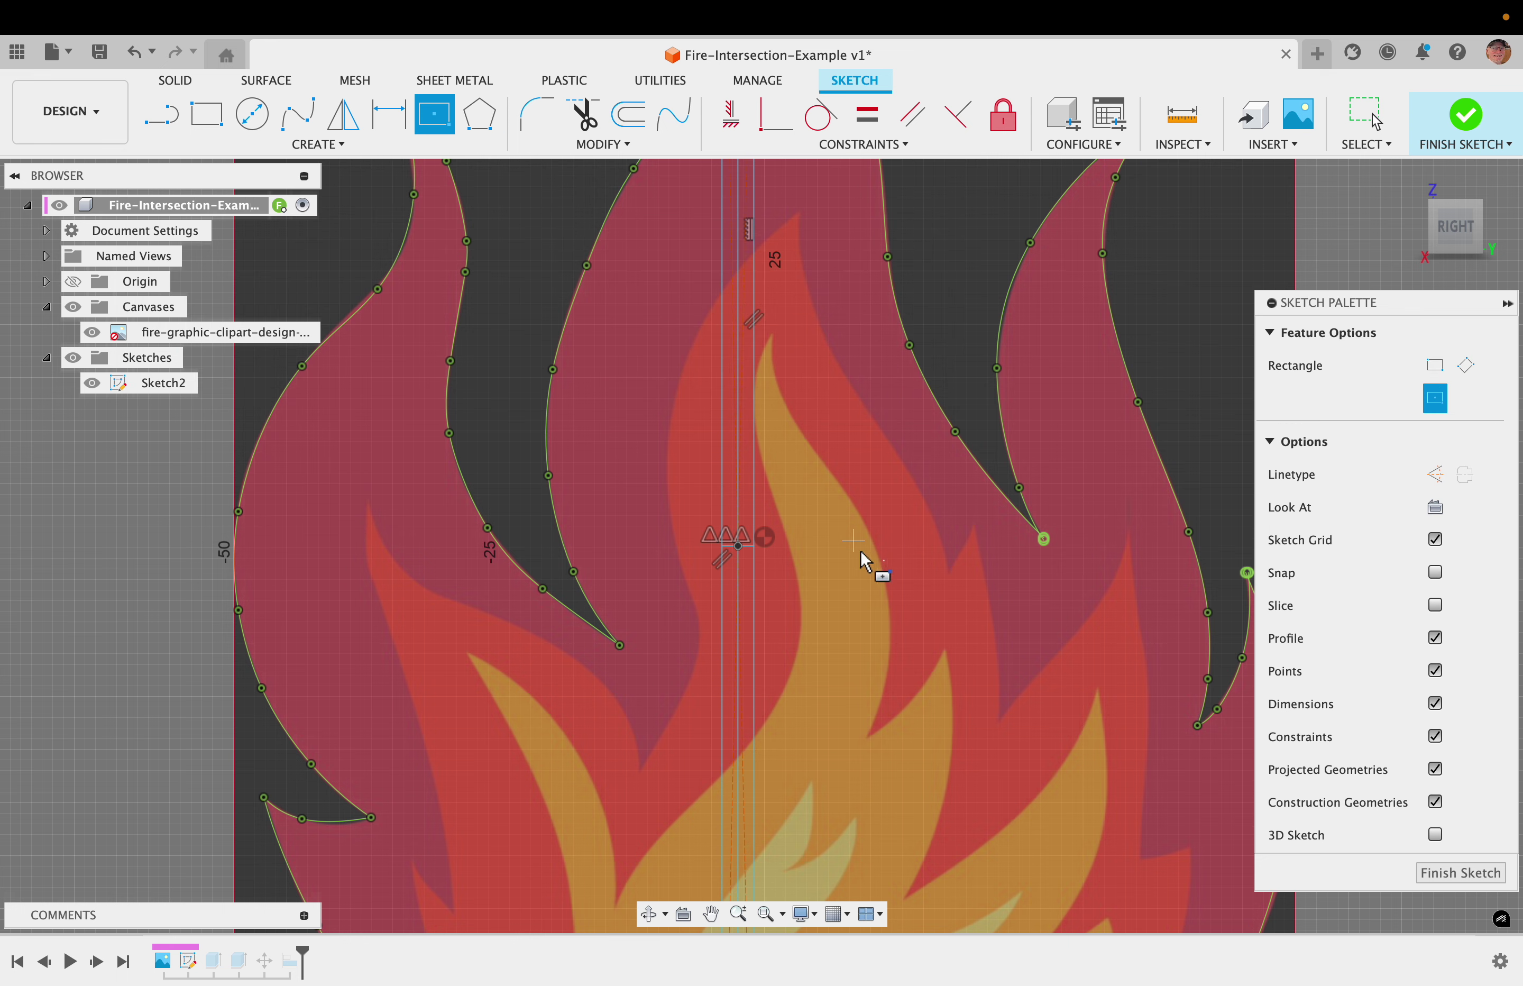
pyautogui.click(942, 690)
pyautogui.press('Escape')
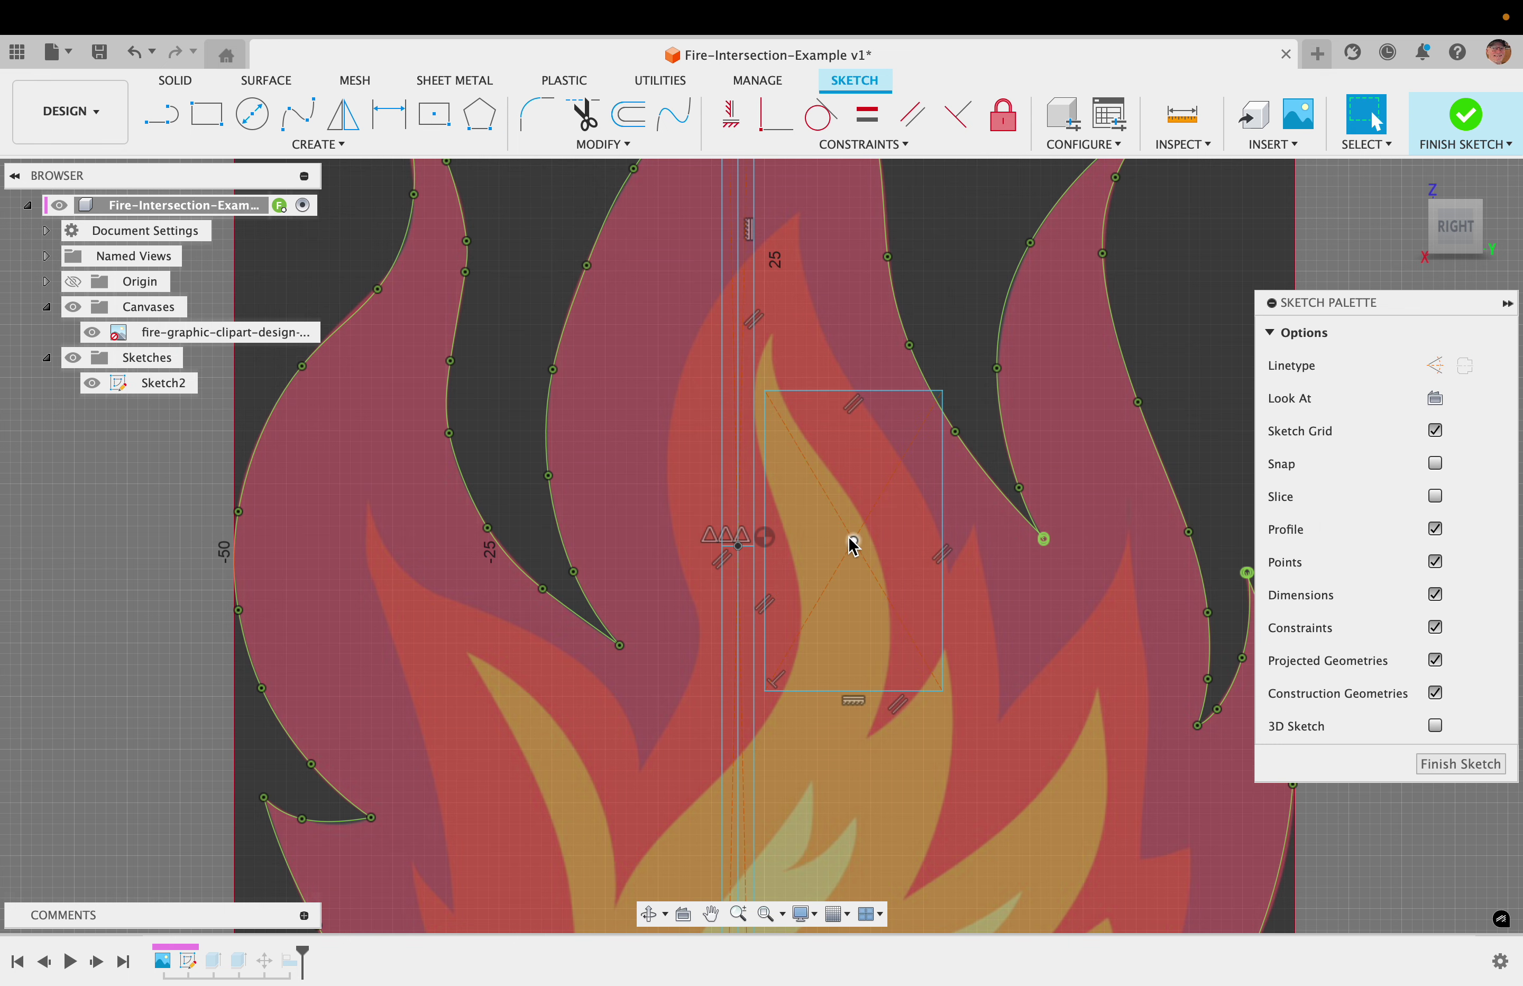
pyautogui.moveTo(853, 542)
pyautogui.mouseDown()
pyautogui.moveTo(877, 578)
pyautogui.moveTo(901, 581)
pyautogui.mouseUp()
# - Dimension the rectangle's lower edge with the material_thickness parameter
pyautogui.click(913, 729)
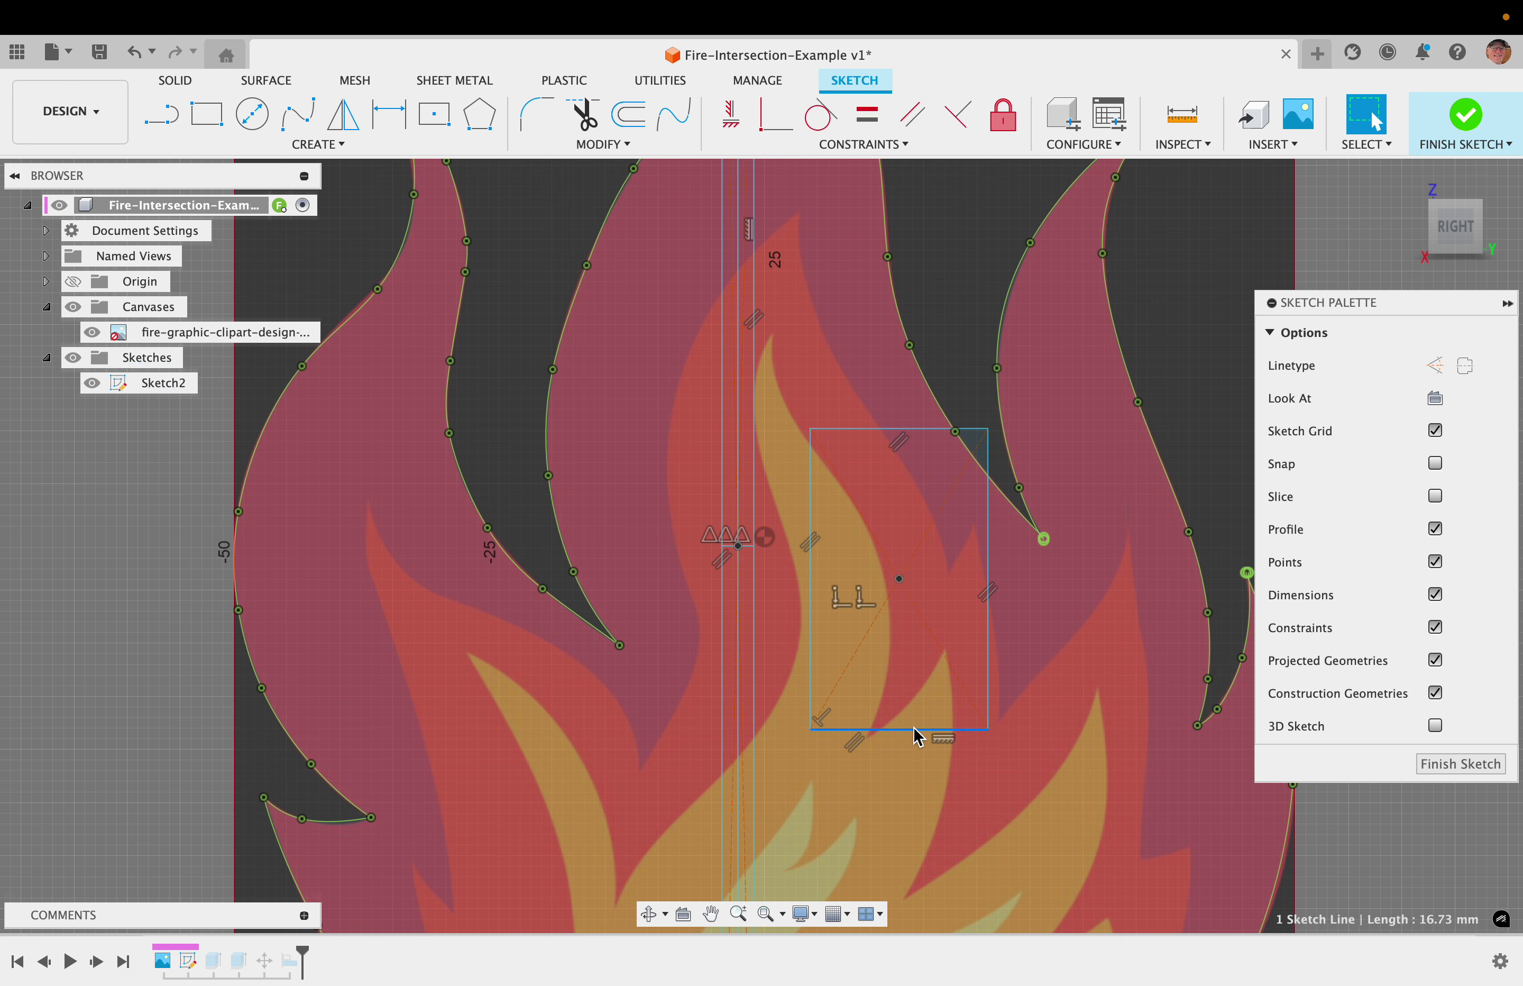
pyautogui.press('d')
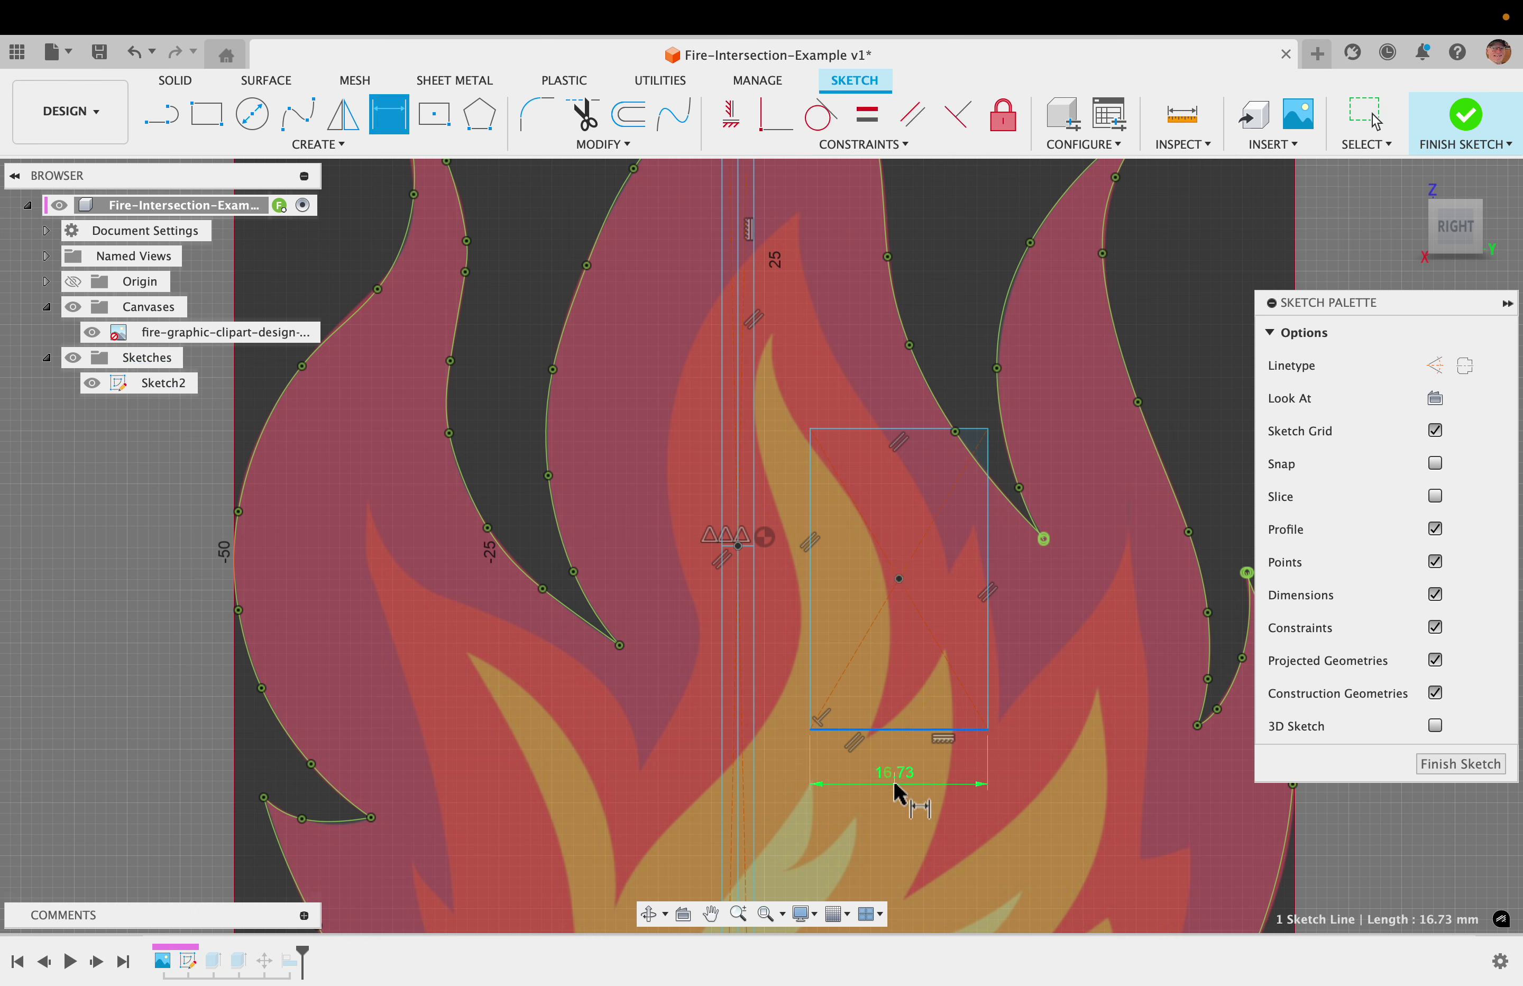
pyautogui.click(899, 794)
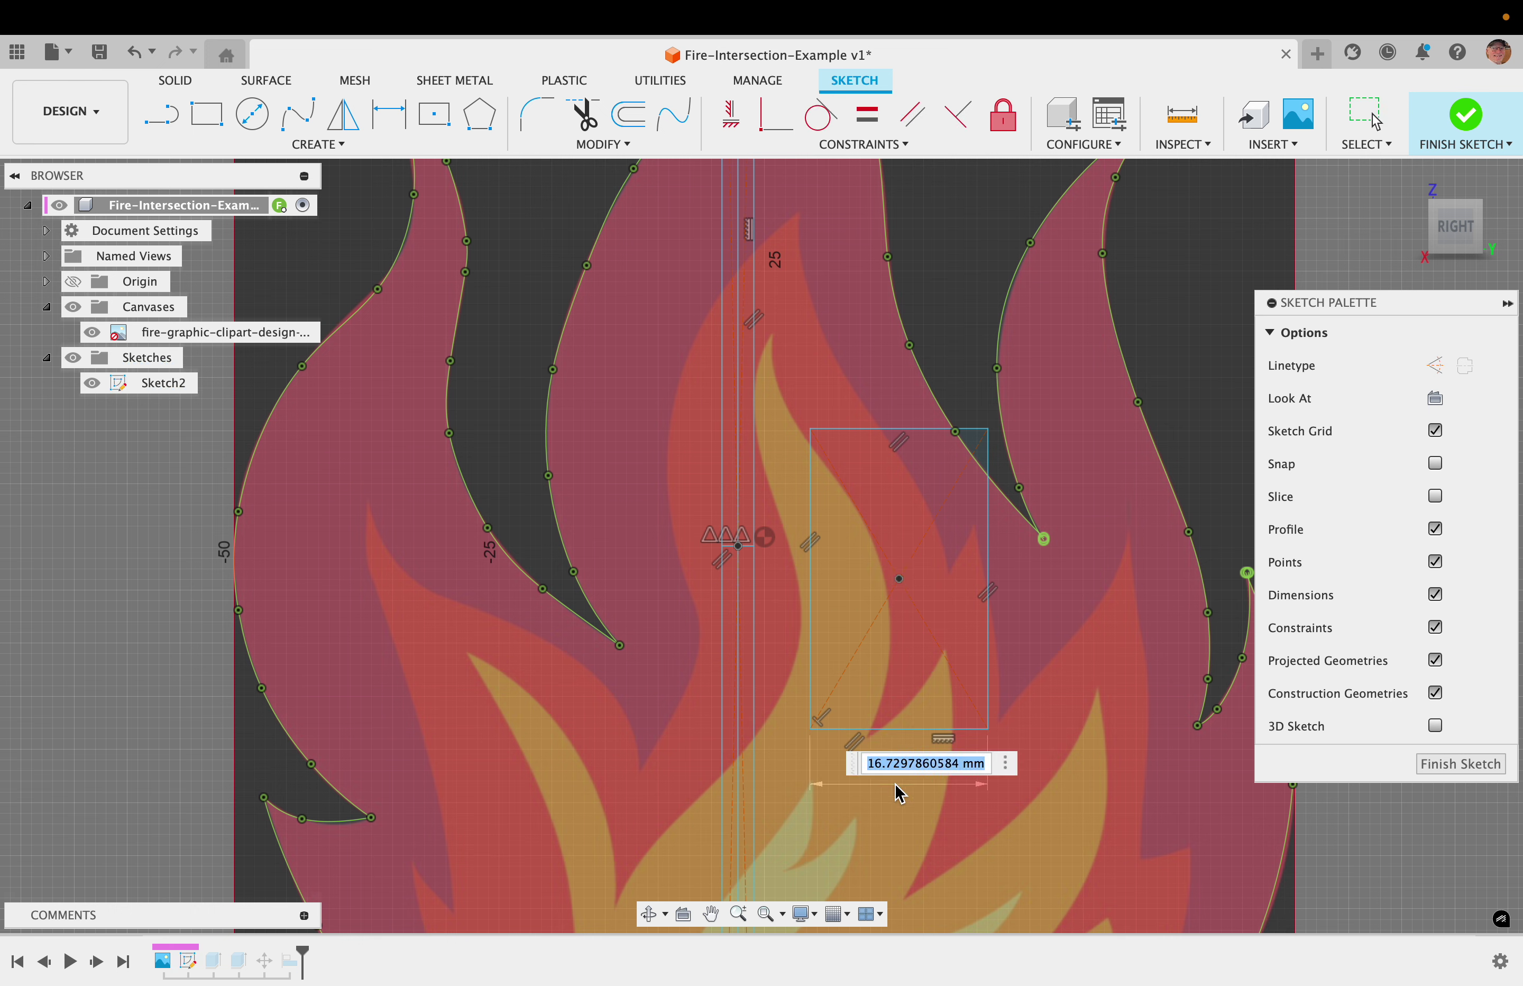
pyautogui.write('ma')
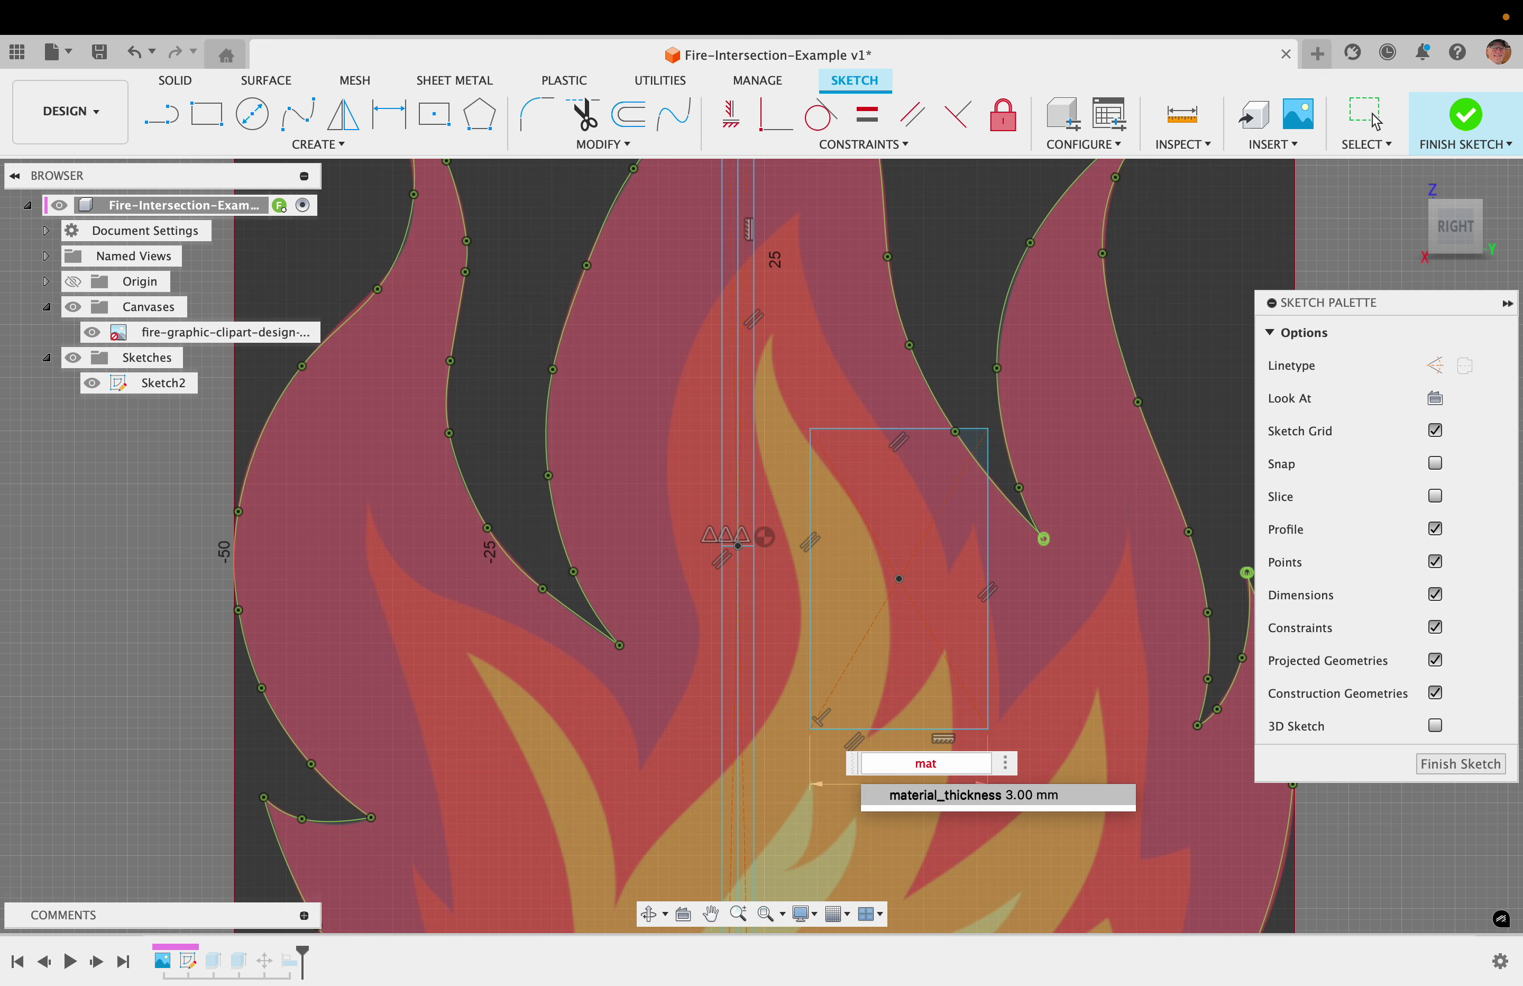
pyautogui.write('t')
pyautogui.press('Return')
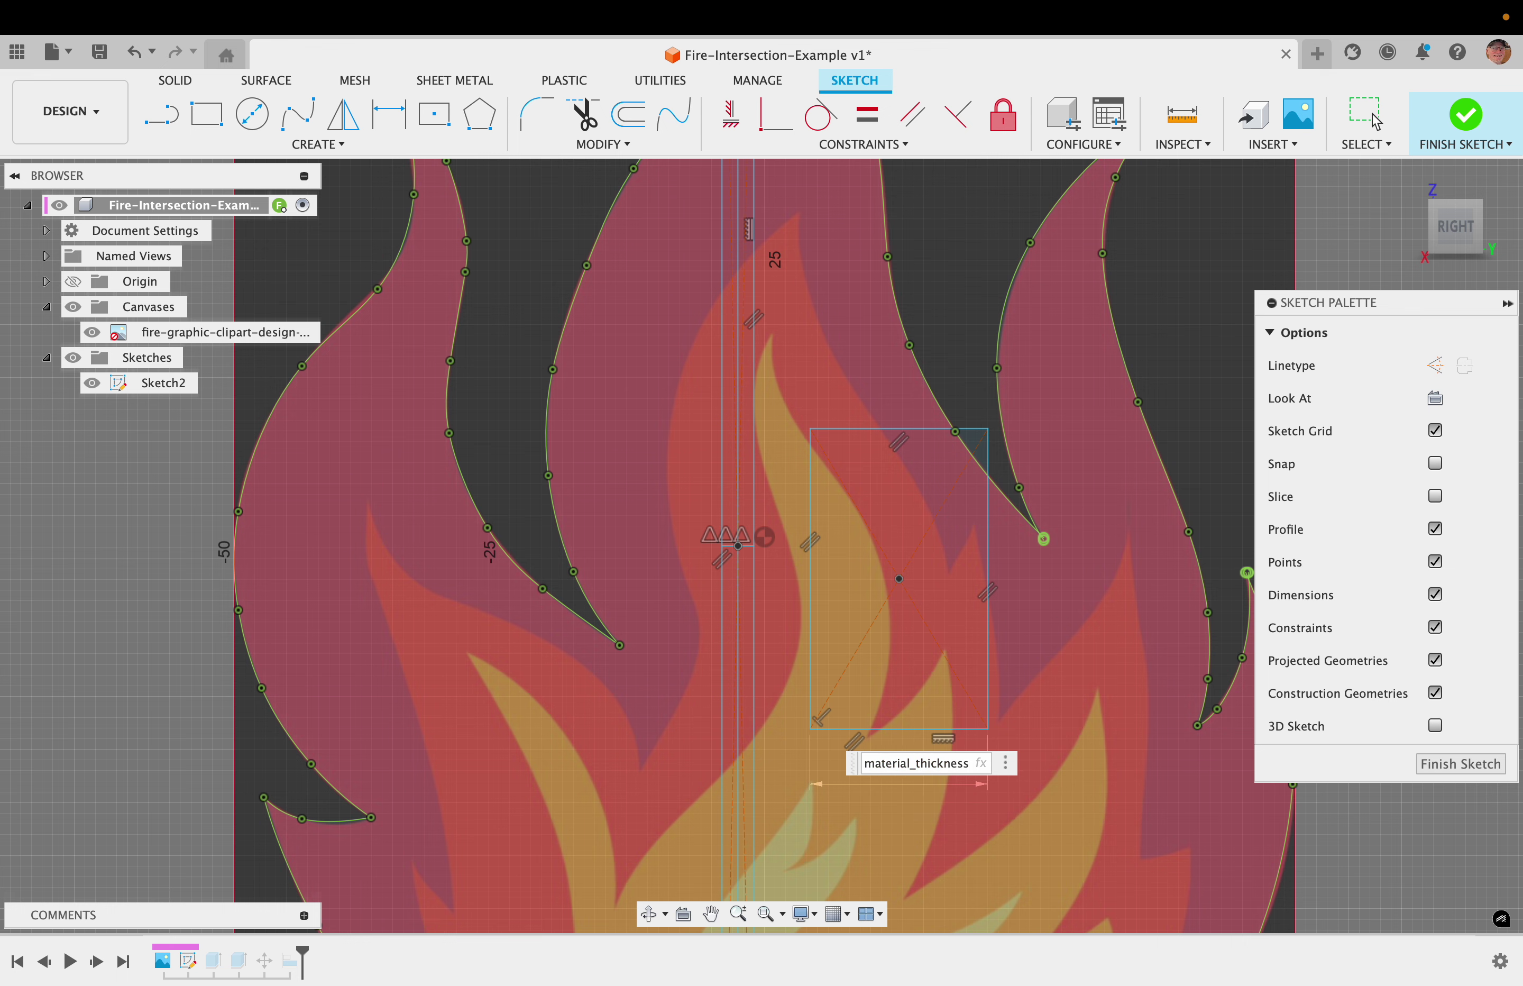
pyautogui.press('Return')
pyautogui.press('Escape')
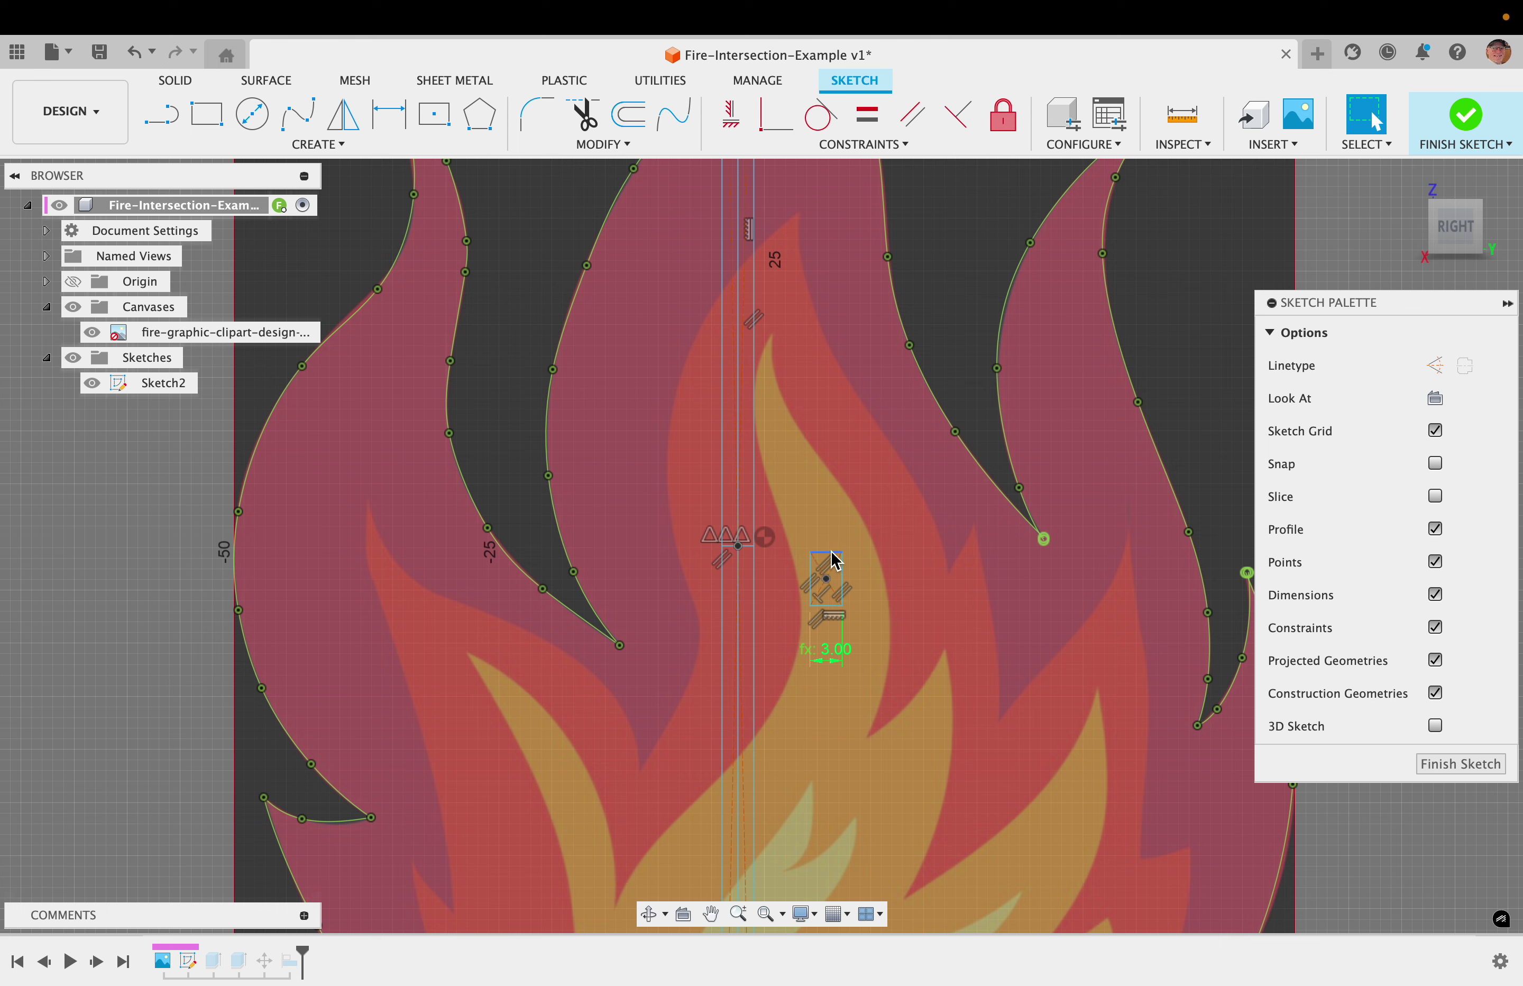
# - Stretch the narrow rectangle upward and downward into a tall strip and shift it sideways, away from the central slot
pyautogui.moveTo(843, 551); pyautogui.dragTo(842, 303)
pyautogui.moveTo(842, 605); pyautogui.dragTo(842, 790)
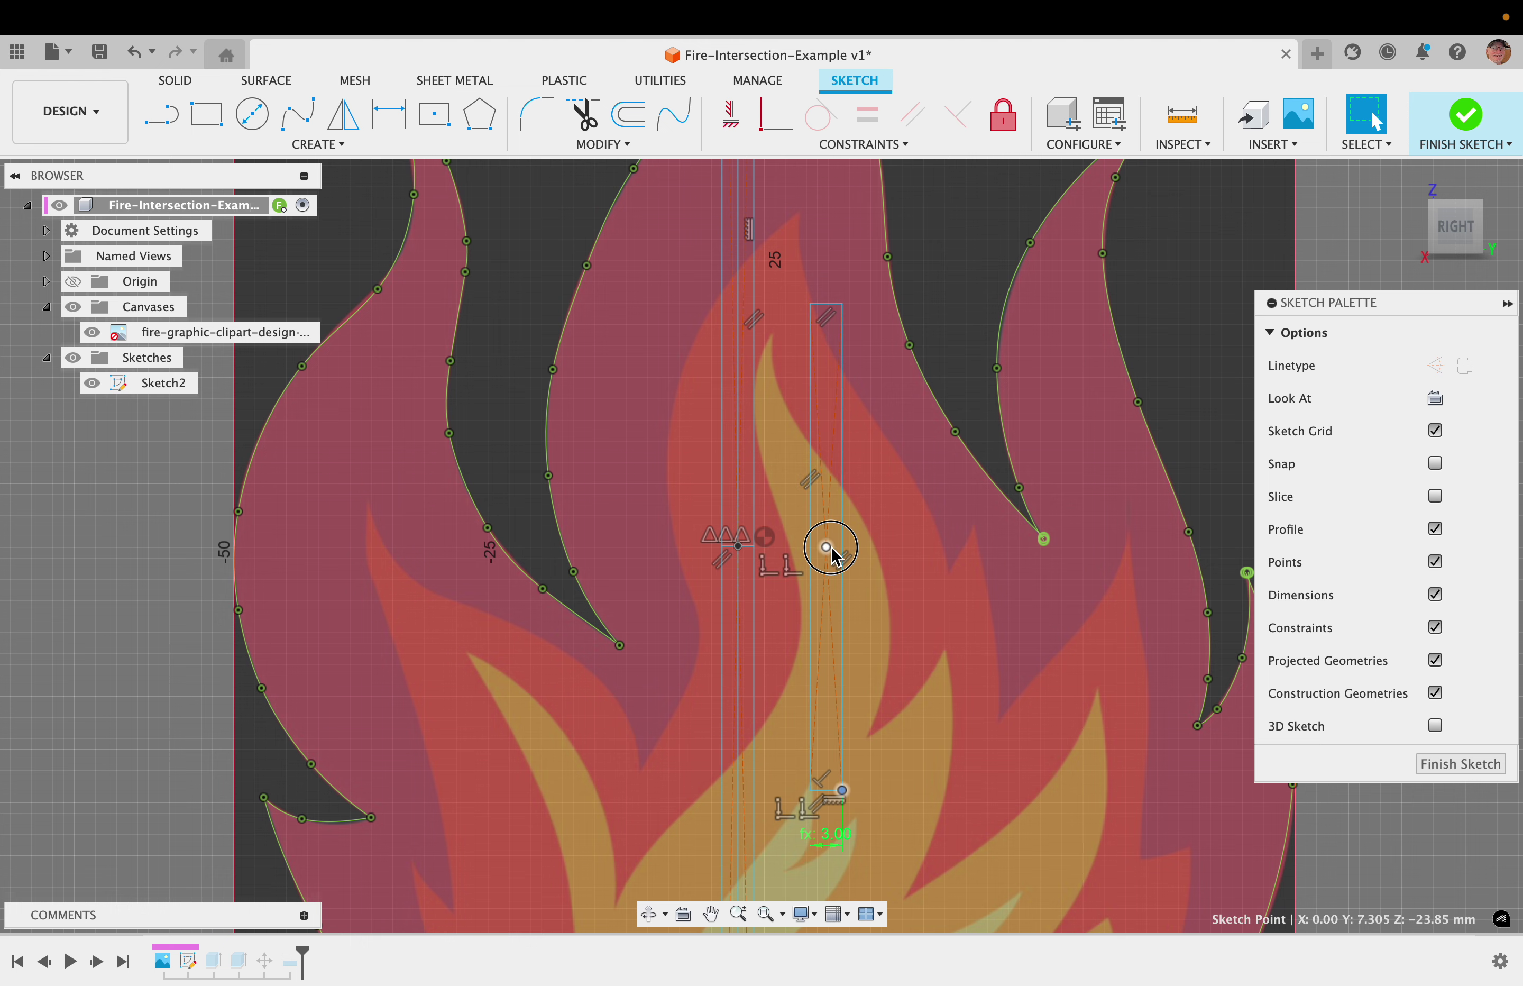
pyautogui.moveTo(839, 574); pyautogui.dragTo(871, 571)
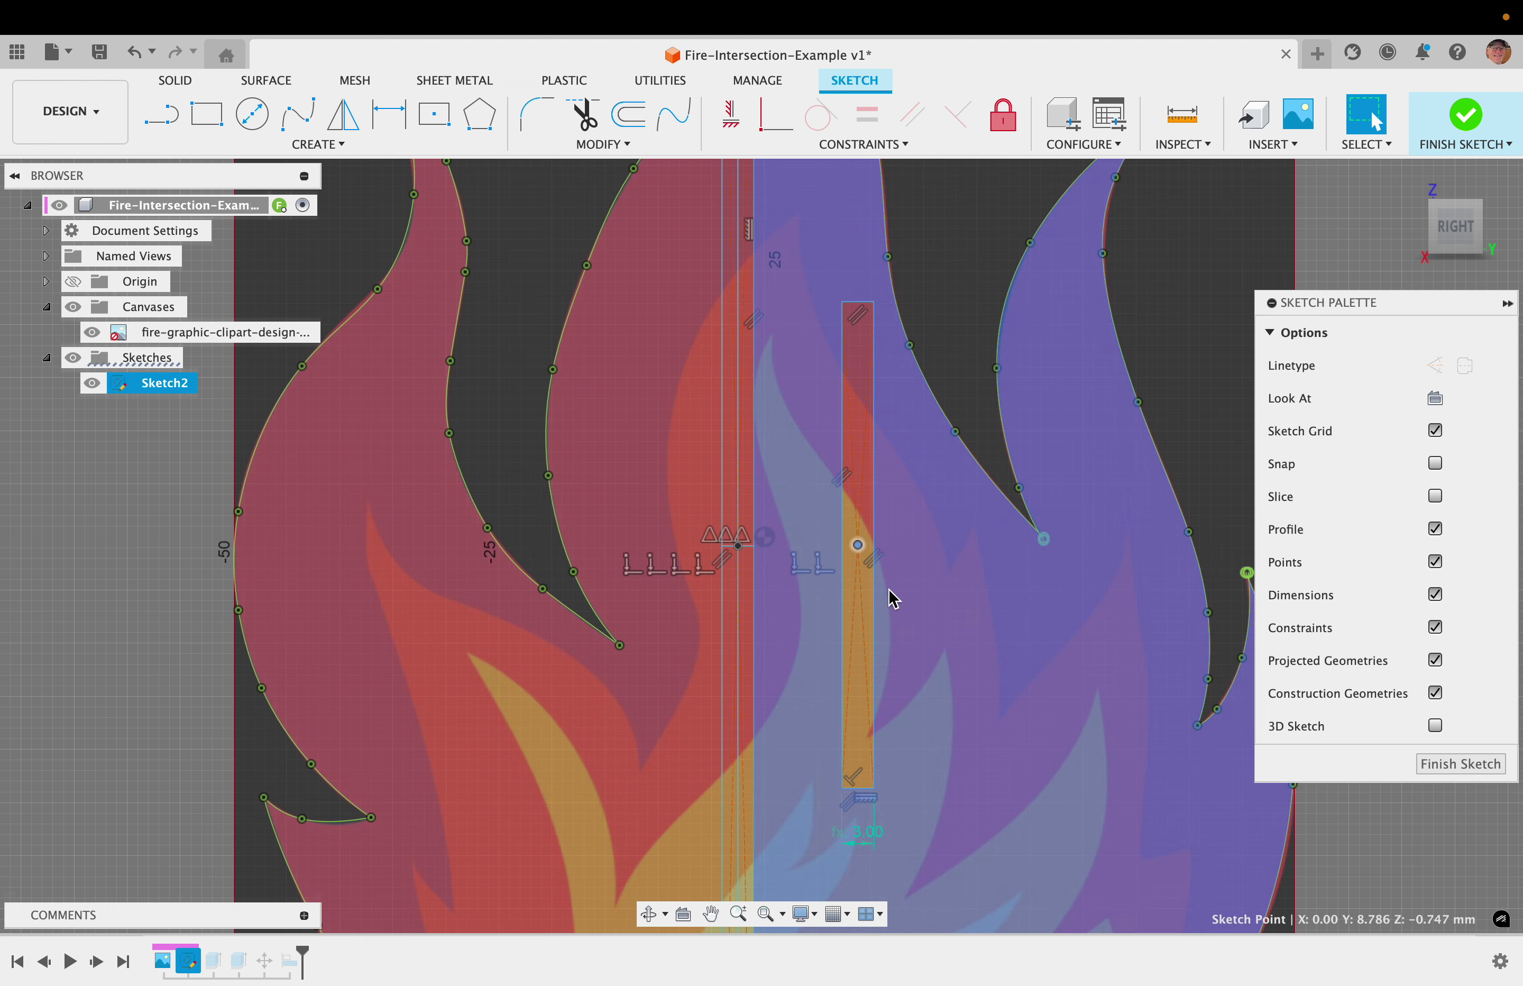
# - Delete the example rectangle's lines and undo the edits back to before the rectangle was drawn
pyautogui.press('Delete')
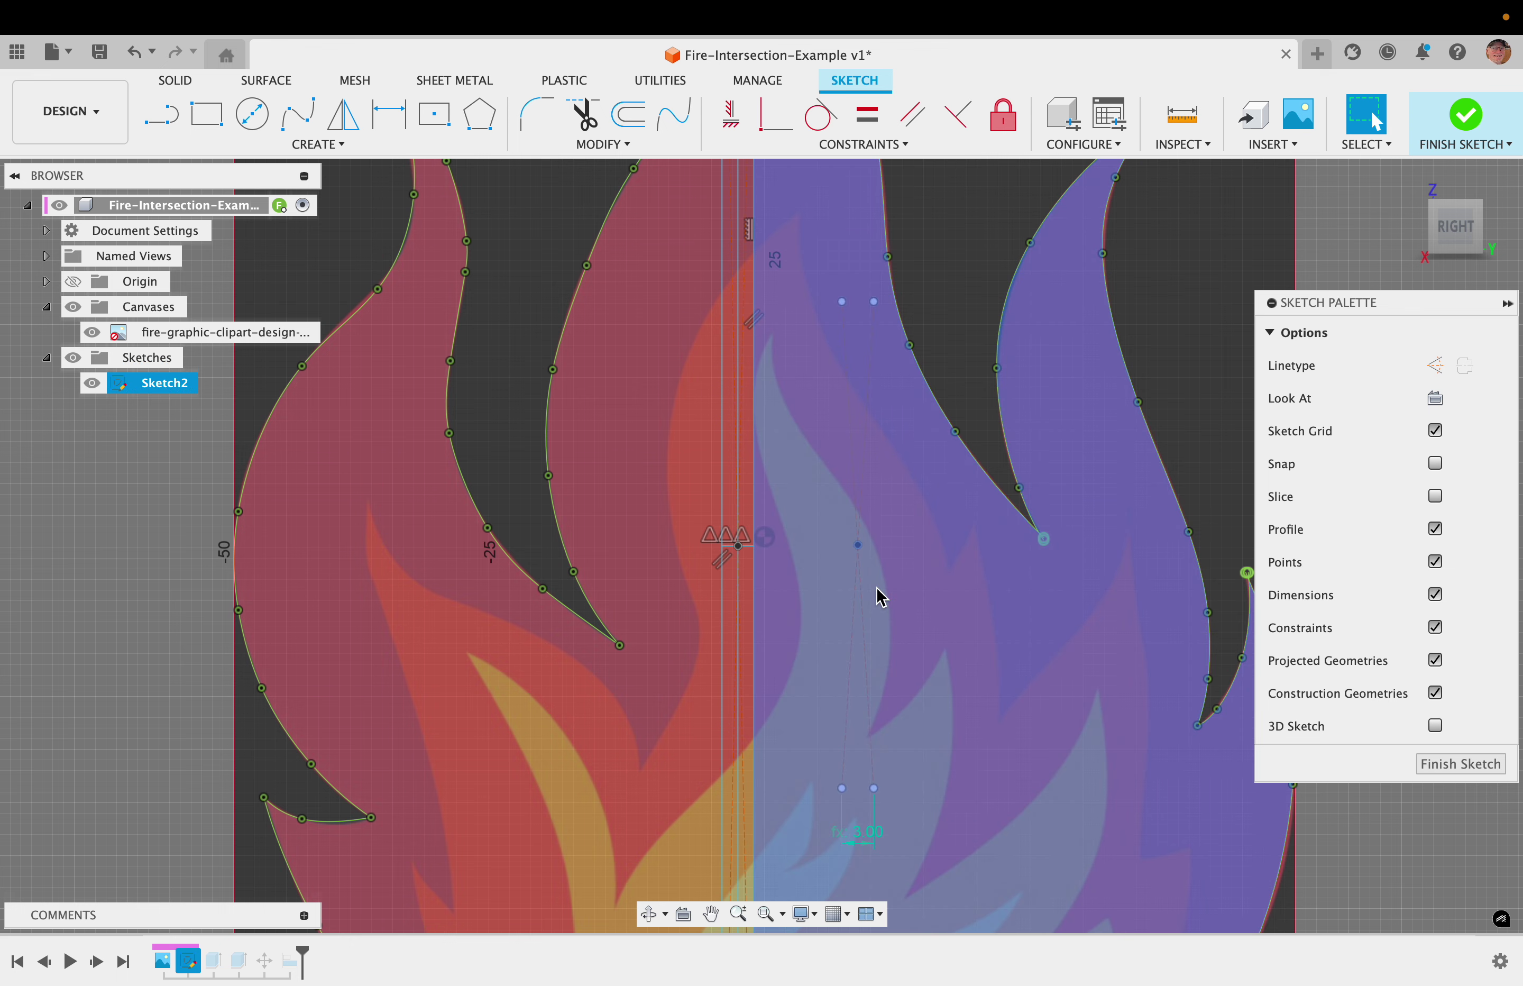
pyautogui.press('super+z')
pyautogui.press('super+z')
pyautogui.press('super+z')
pyautogui.press('super+z')
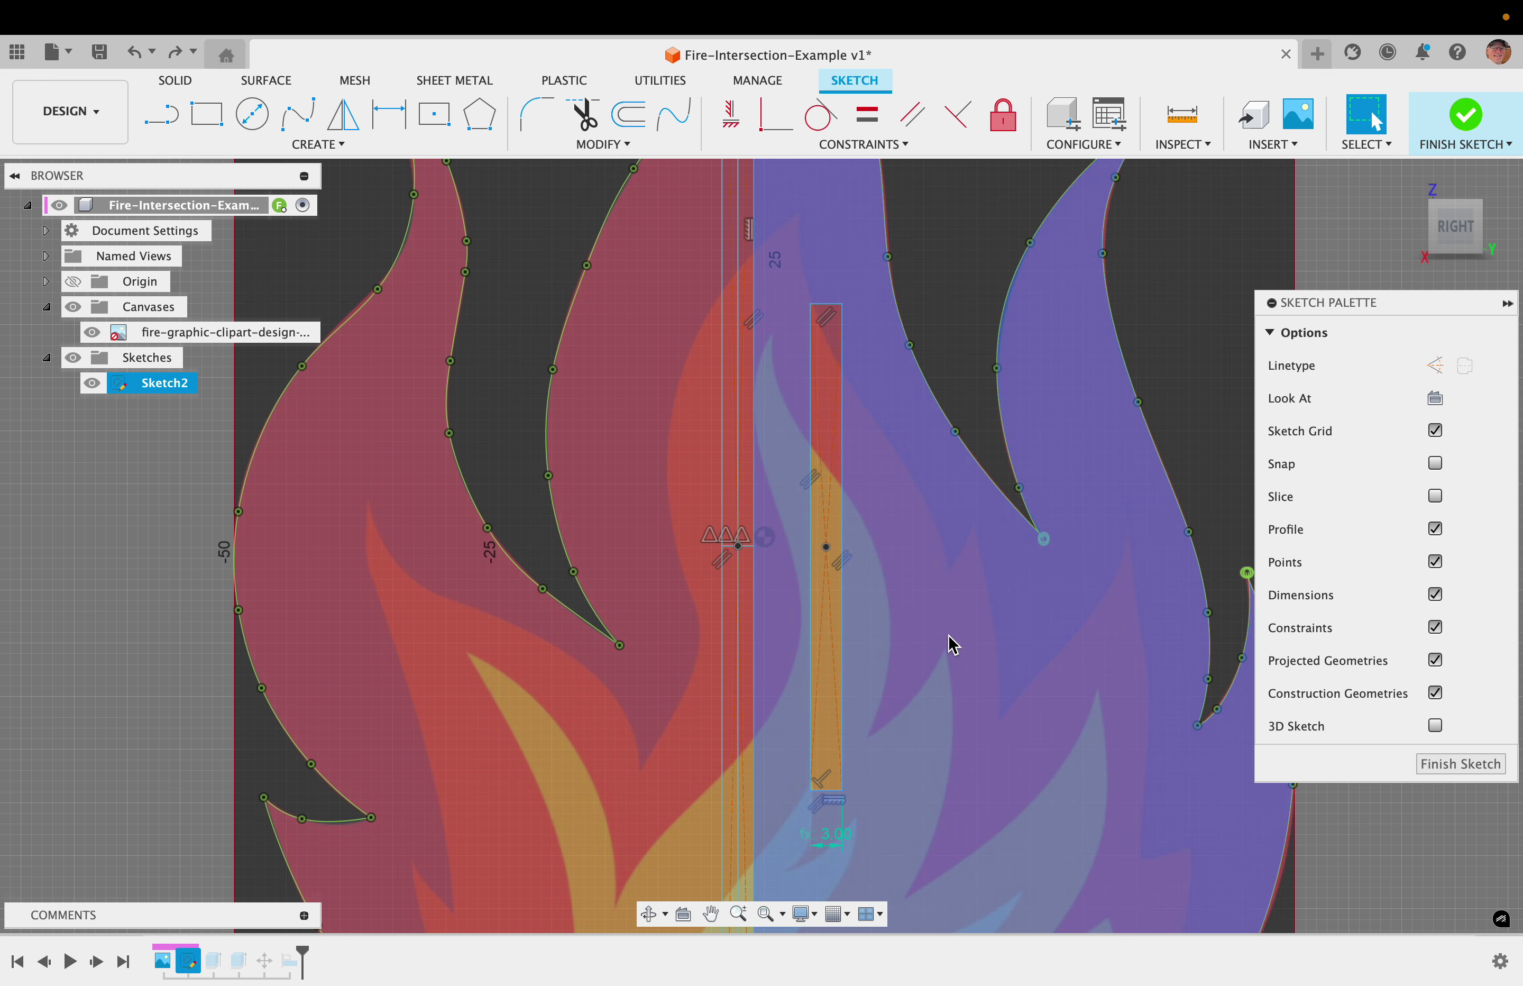
pyautogui.press('super+z')
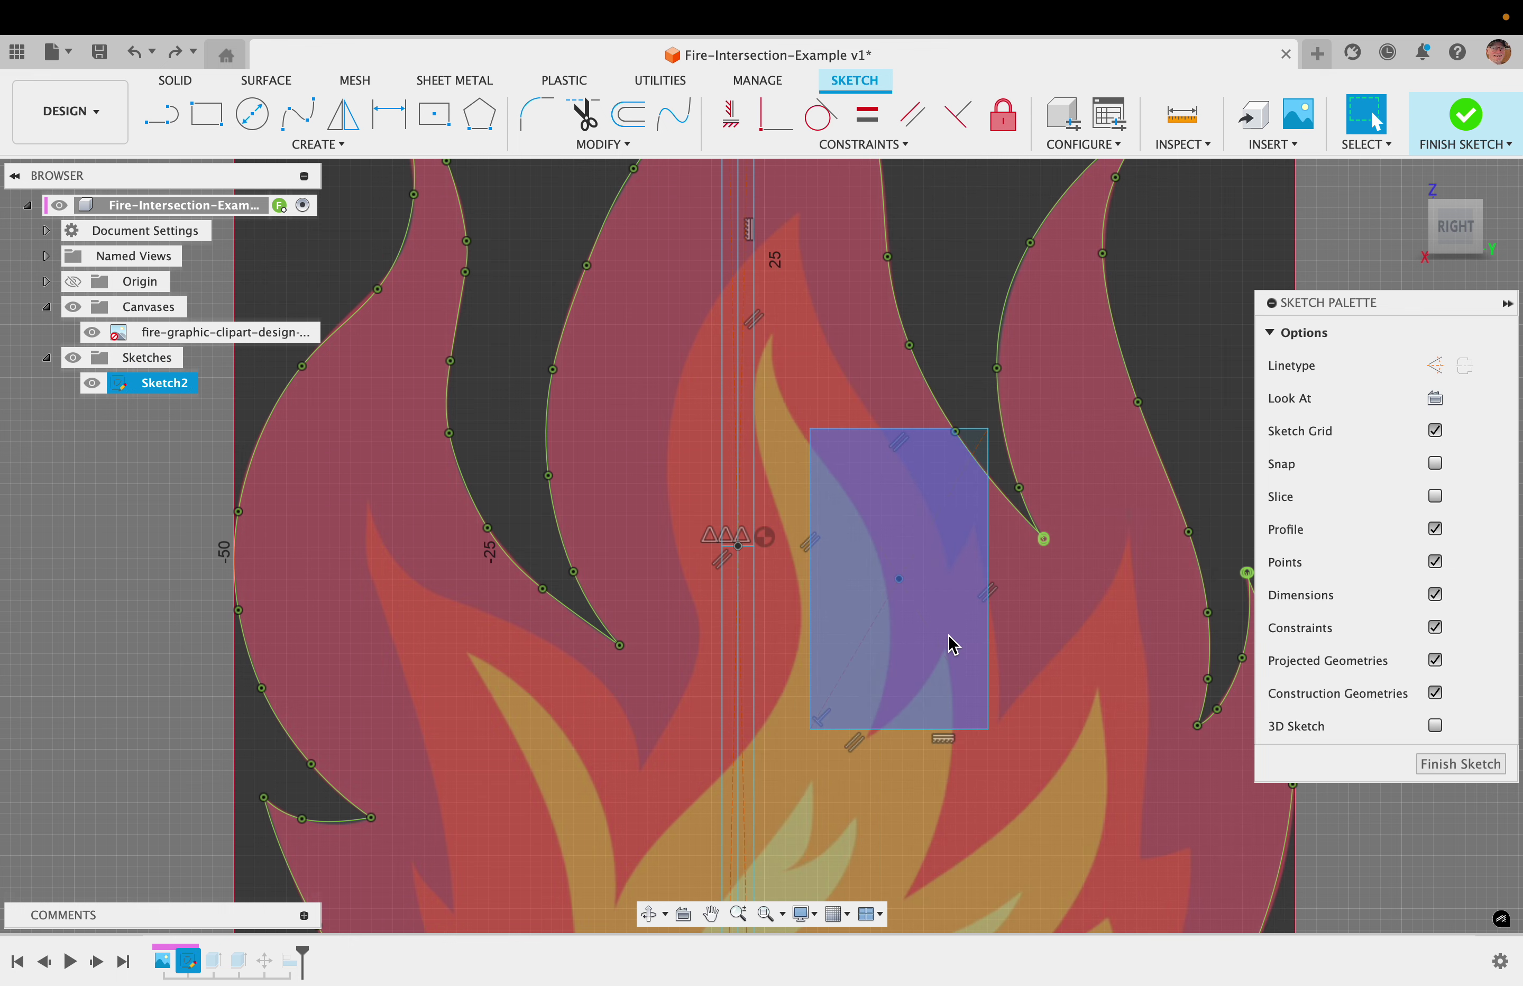
pyautogui.press('super+z')
pyautogui.press('super+z')
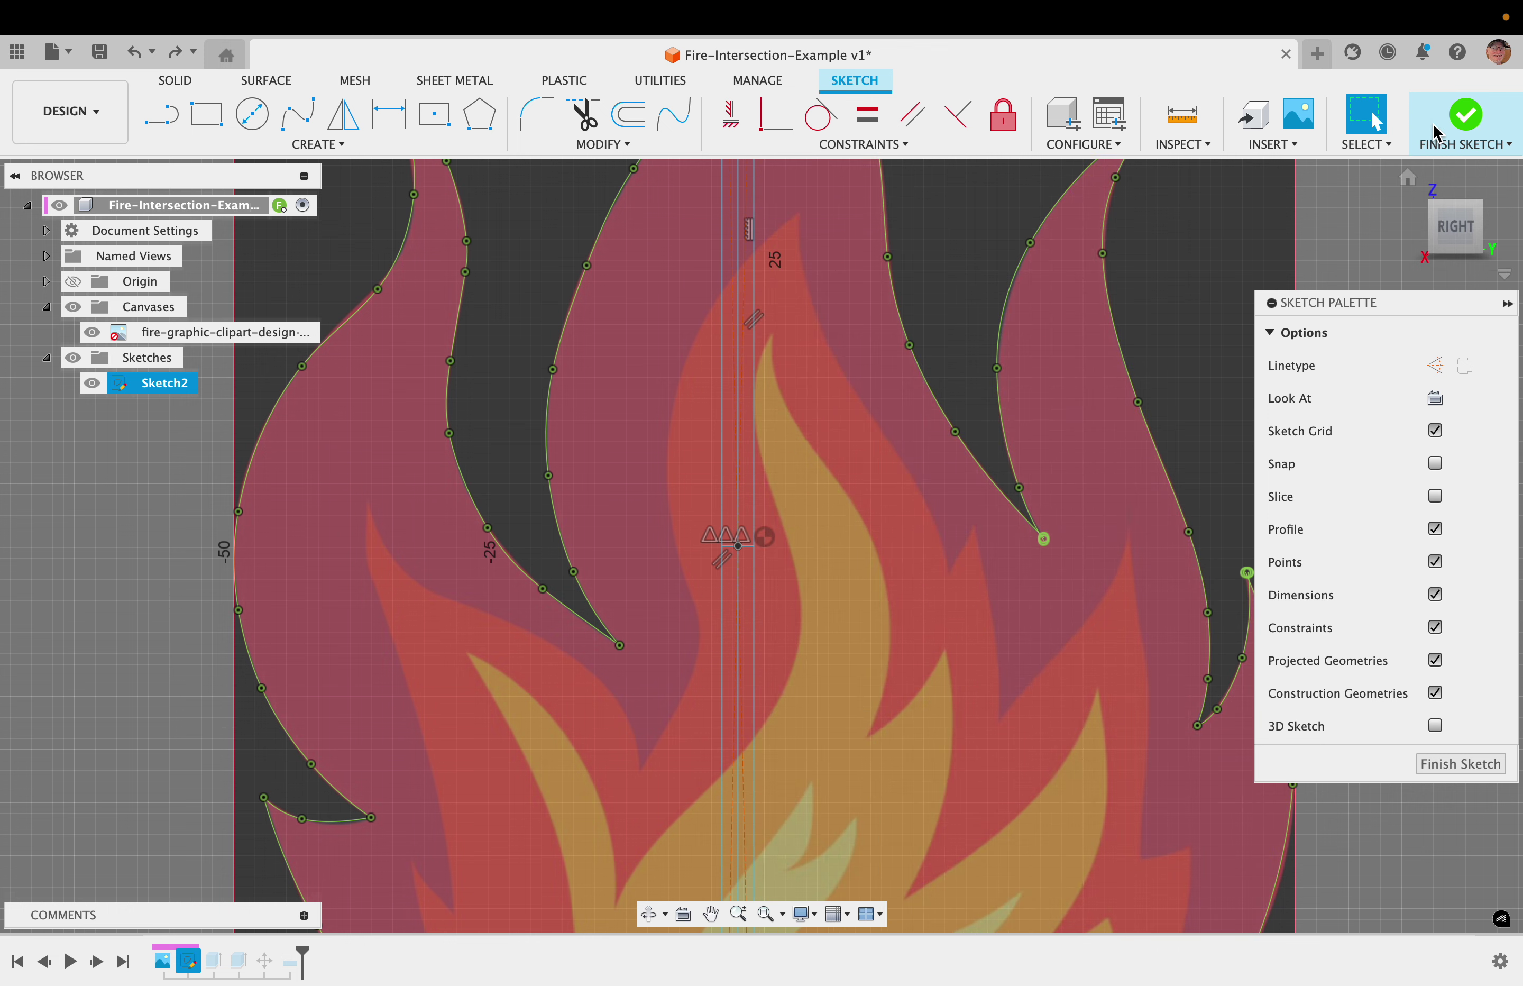
# - Finish editing the sketch and hide the fire clipart canvas
pyautogui.press('super+z')
pyautogui.press('super+z')
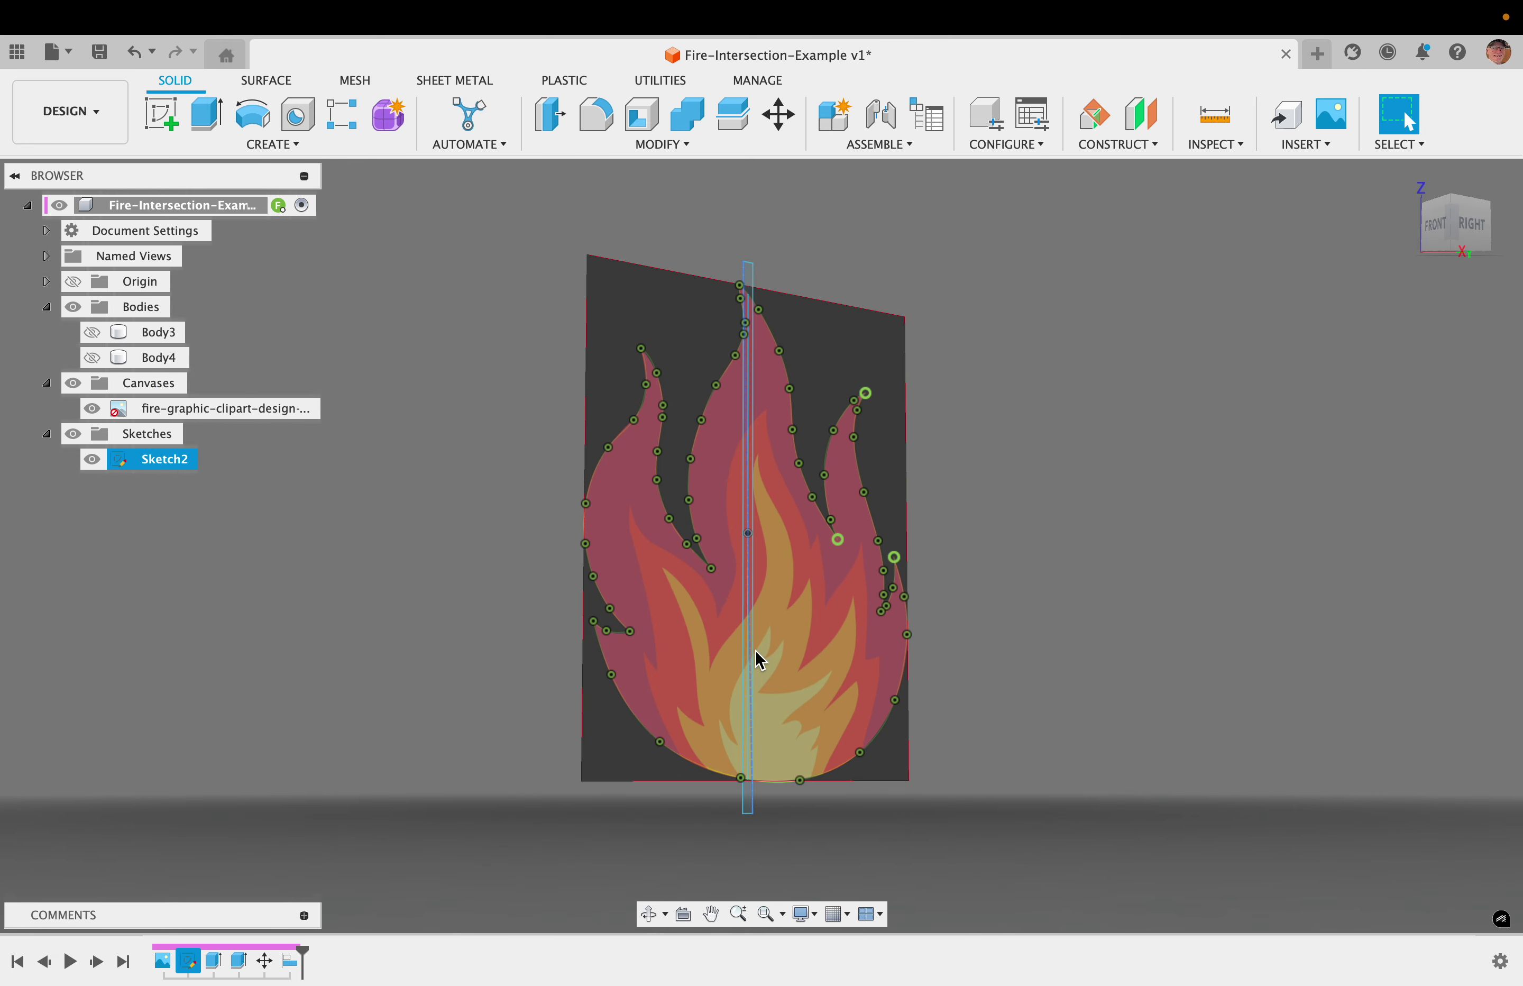
pyautogui.click(94, 410)
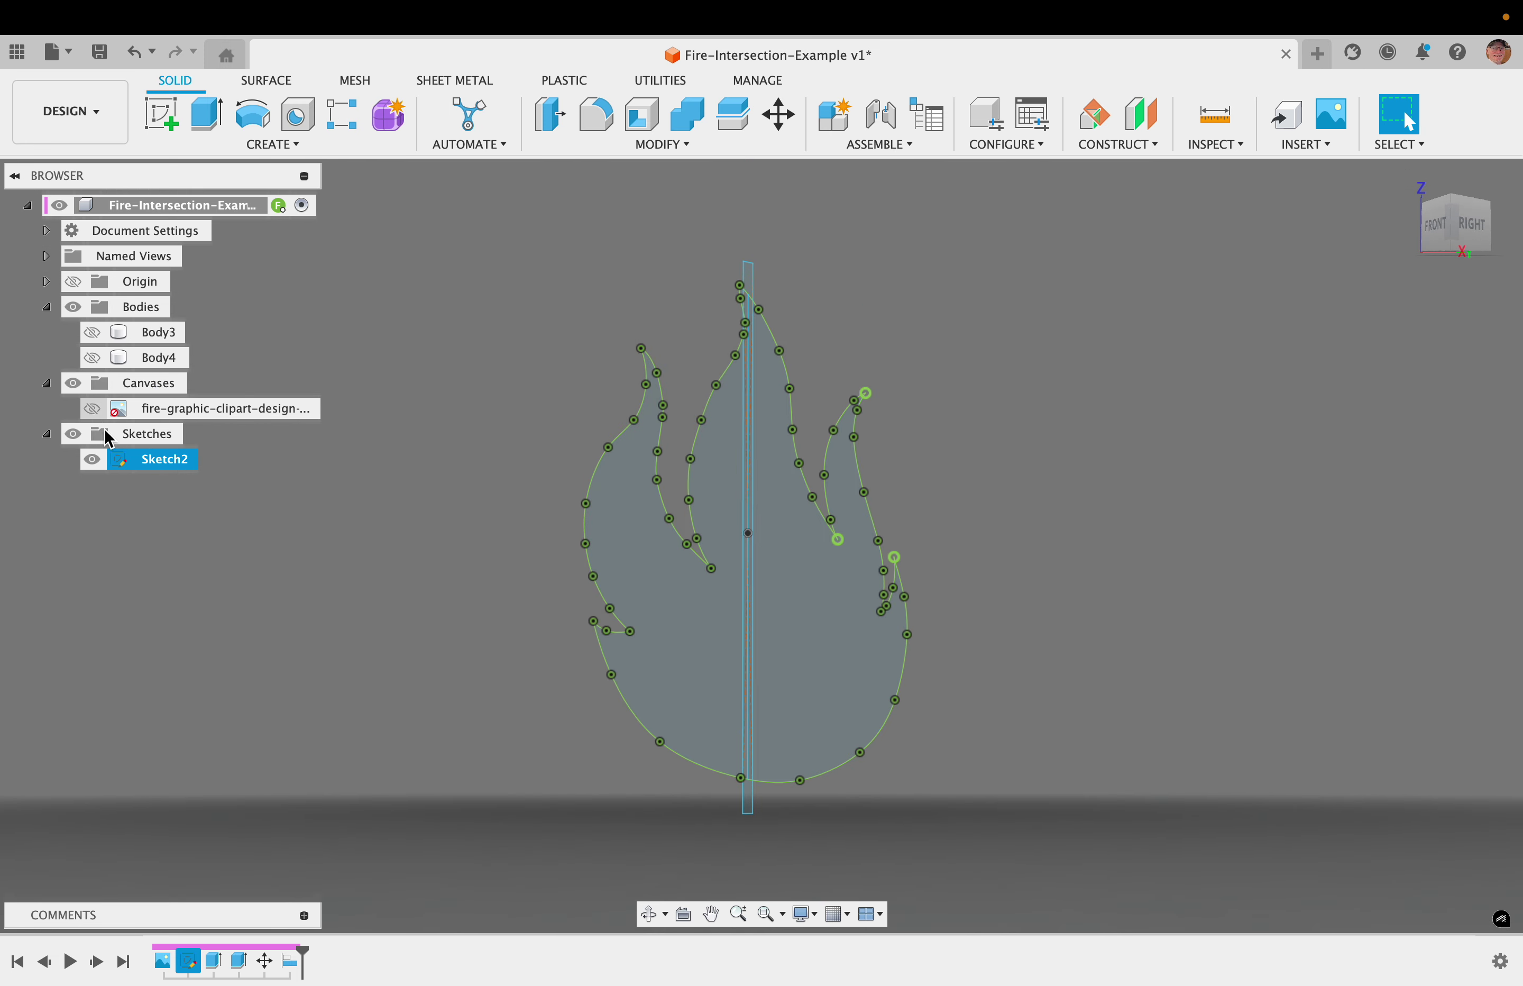
# - Extrude both flame halves and the two slot profiles below the midpoint by material_thickness as a new body, and select that body
pyautogui.scroll(2, 830, 636)
pyautogui.scroll(2, 830, 636)
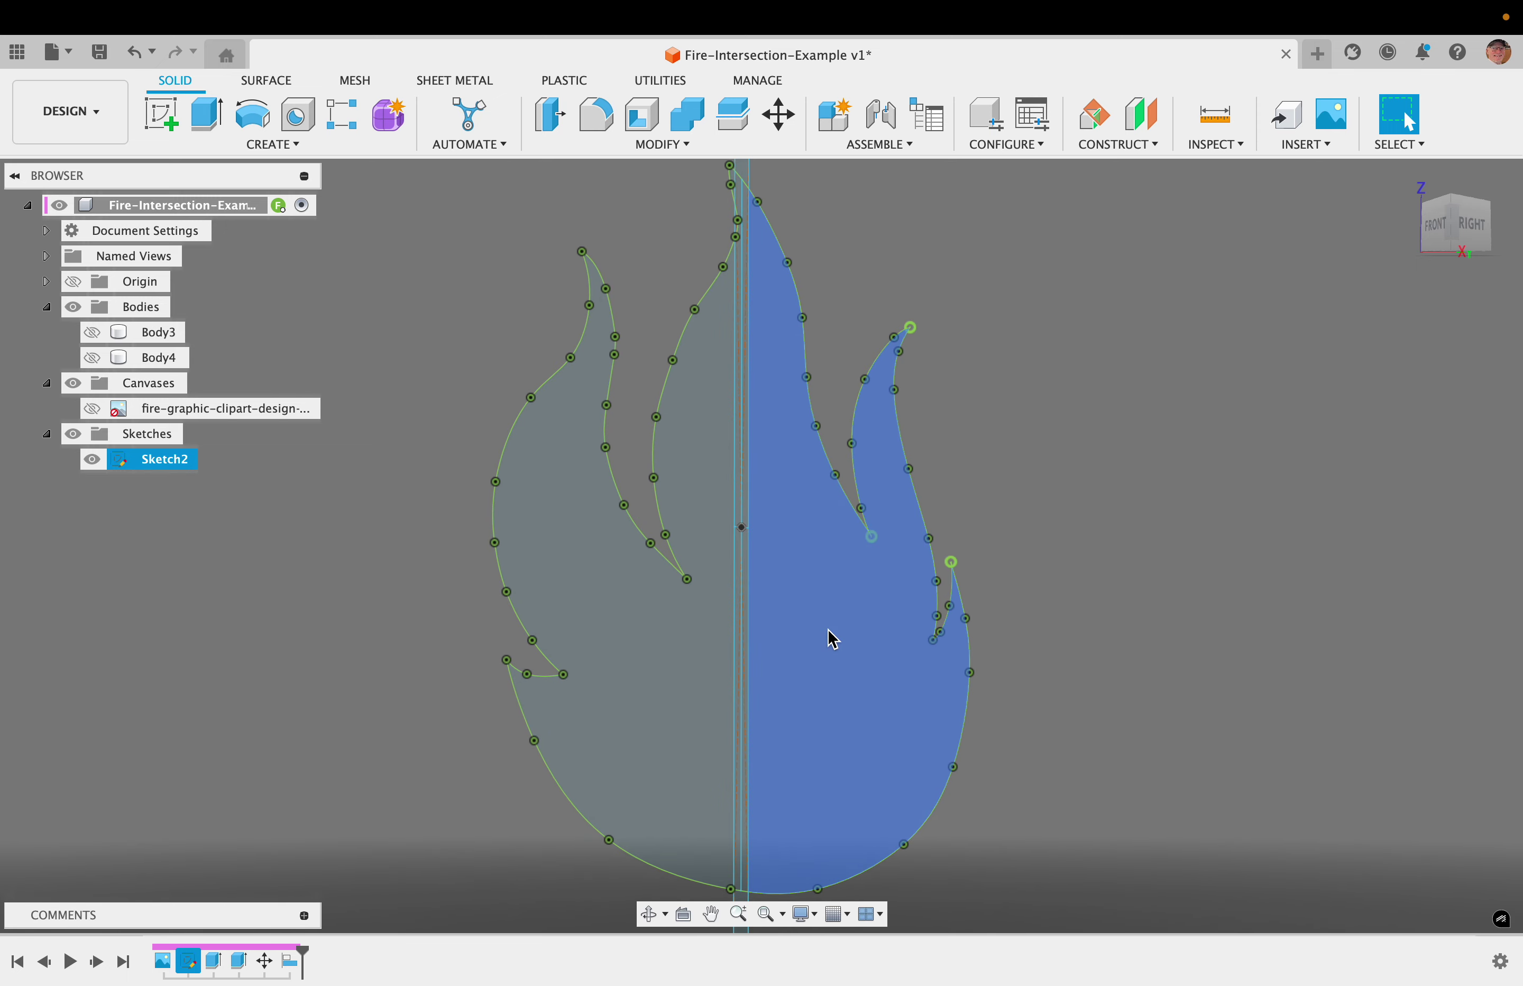
pyautogui.keyDown('shift'); pyautogui.hscroll(3, 831, 636); pyautogui.keyUp('shift')
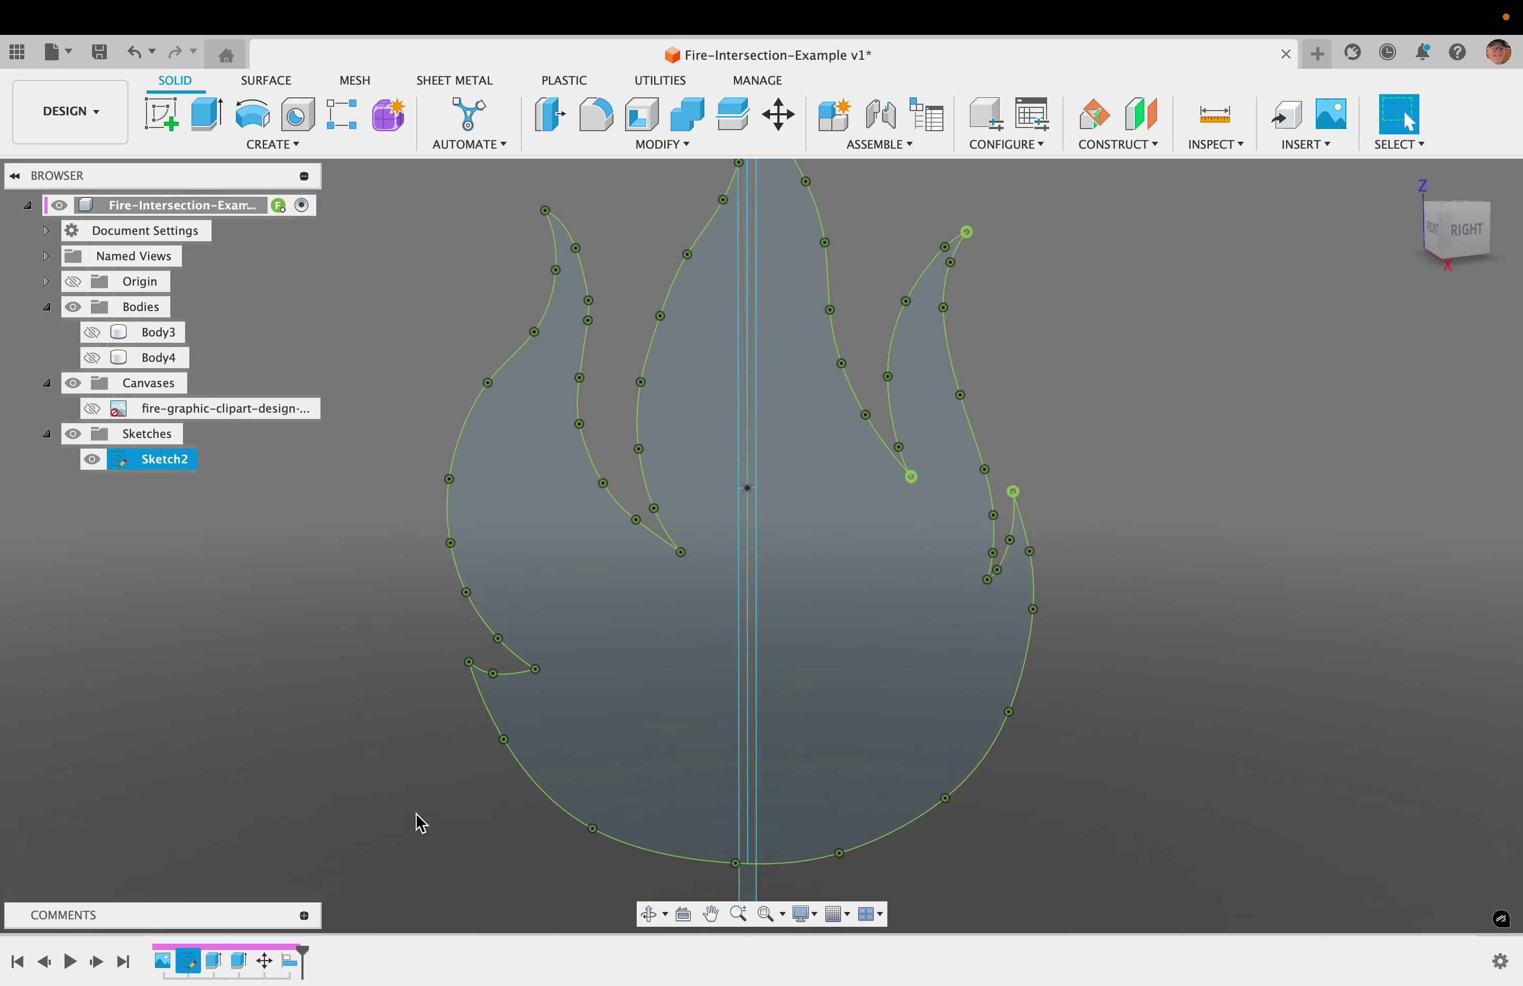
pyautogui.press('e')
pyautogui.click(838, 579)
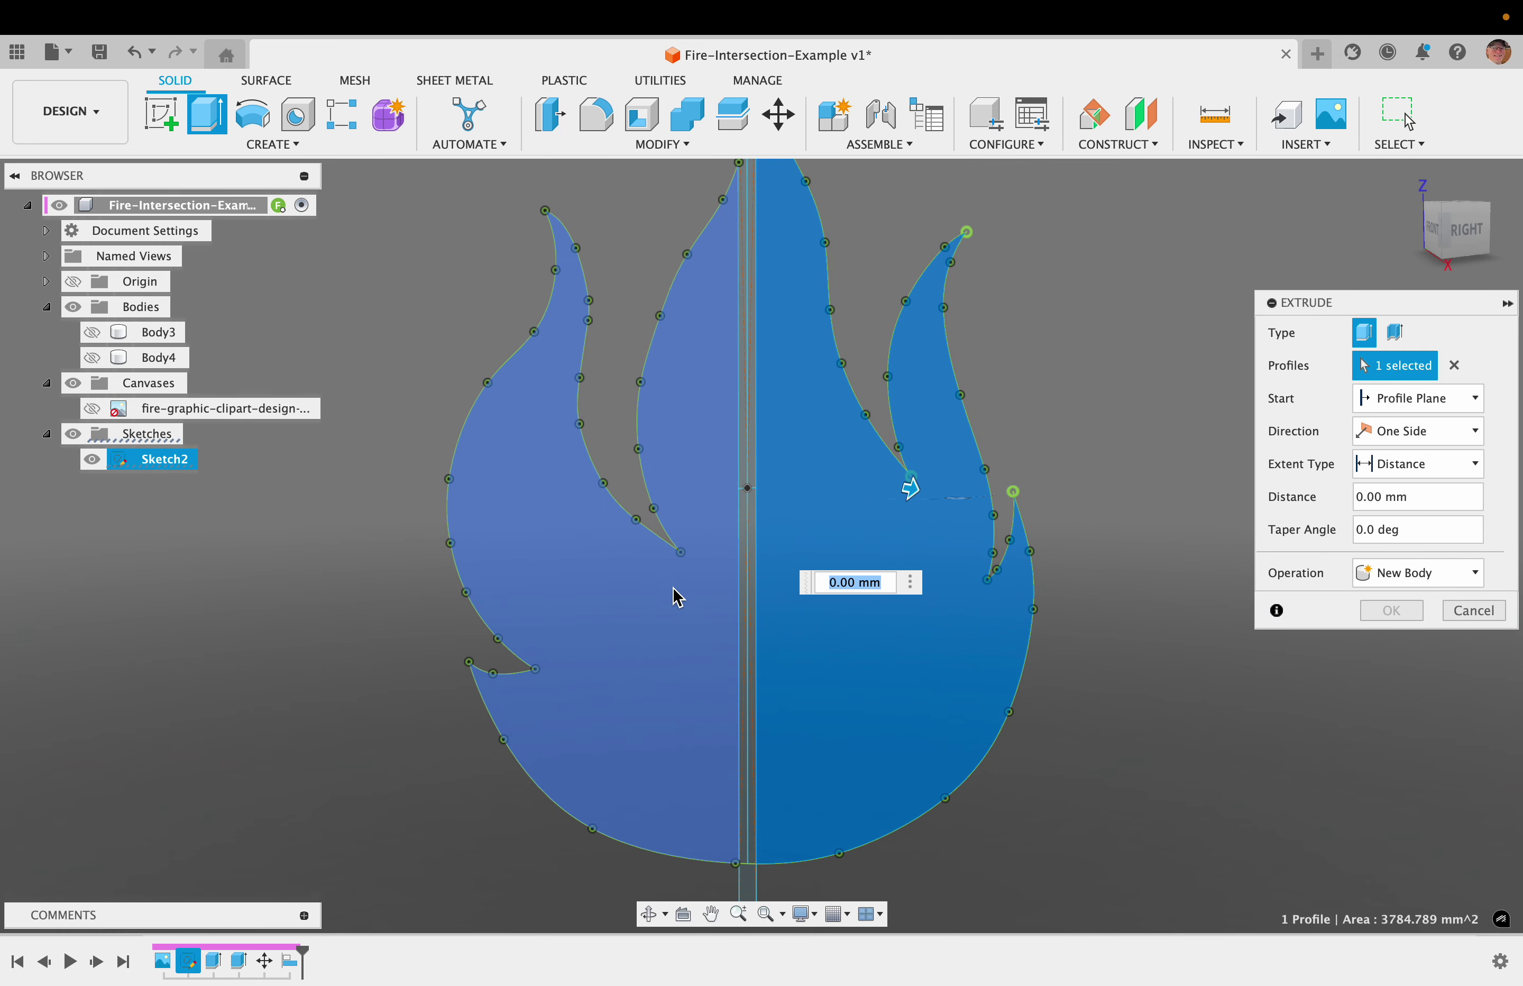
pyautogui.click(673, 599)
pyautogui.scroll(5, 794, 473)
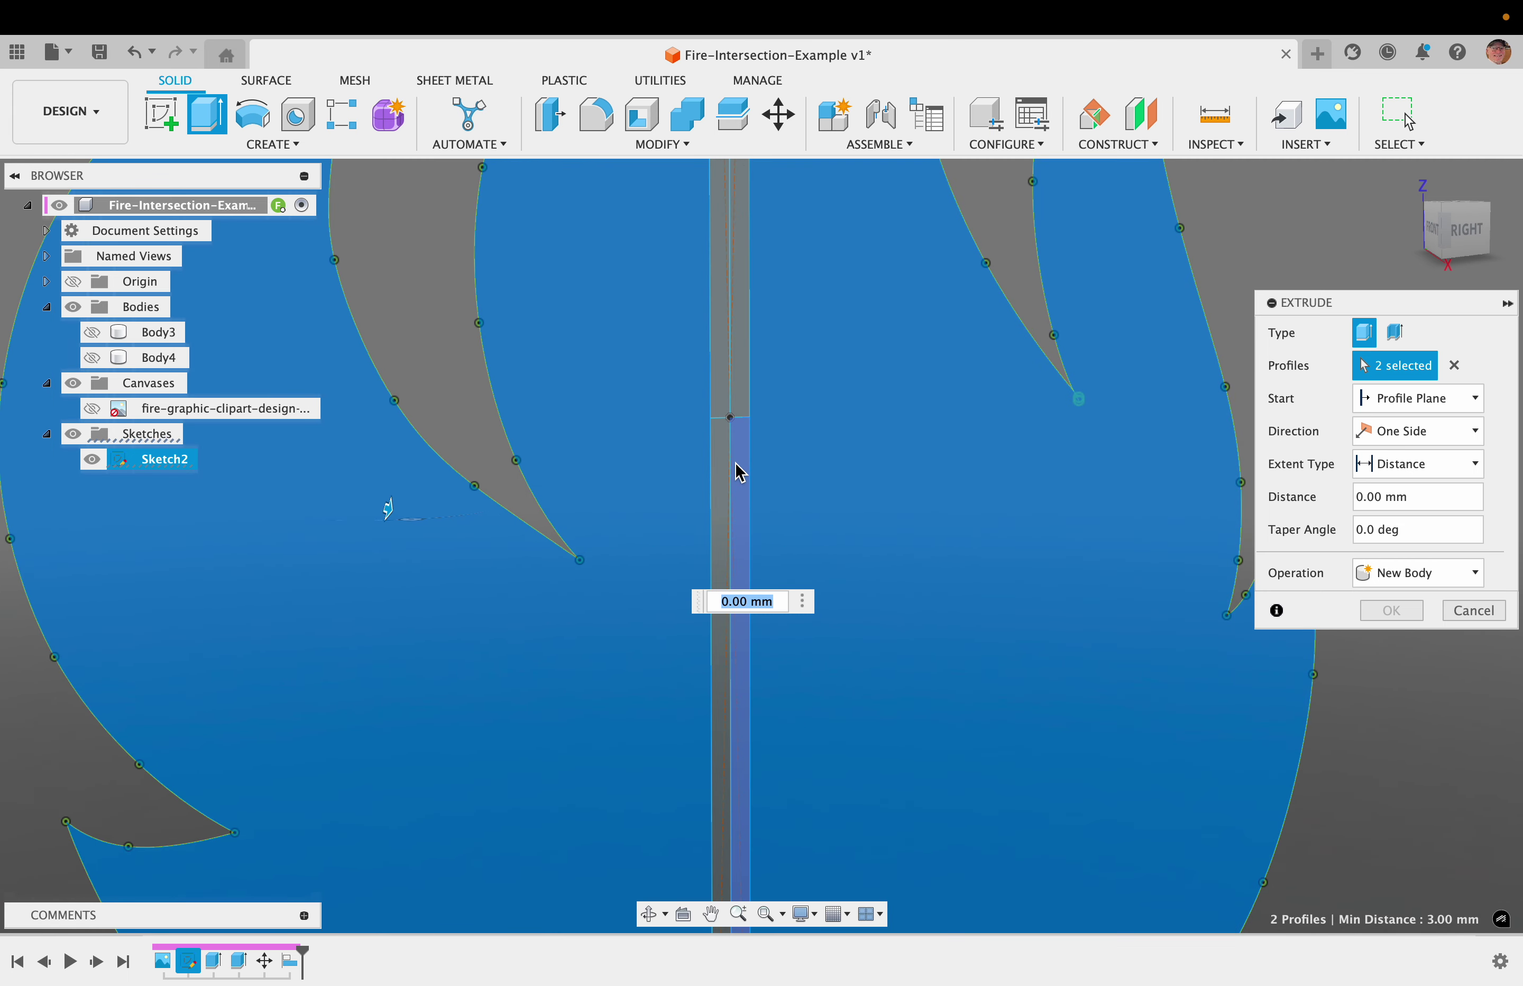
pyautogui.click(740, 471)
pyautogui.click(725, 472)
pyautogui.scroll(2, 928, 547)
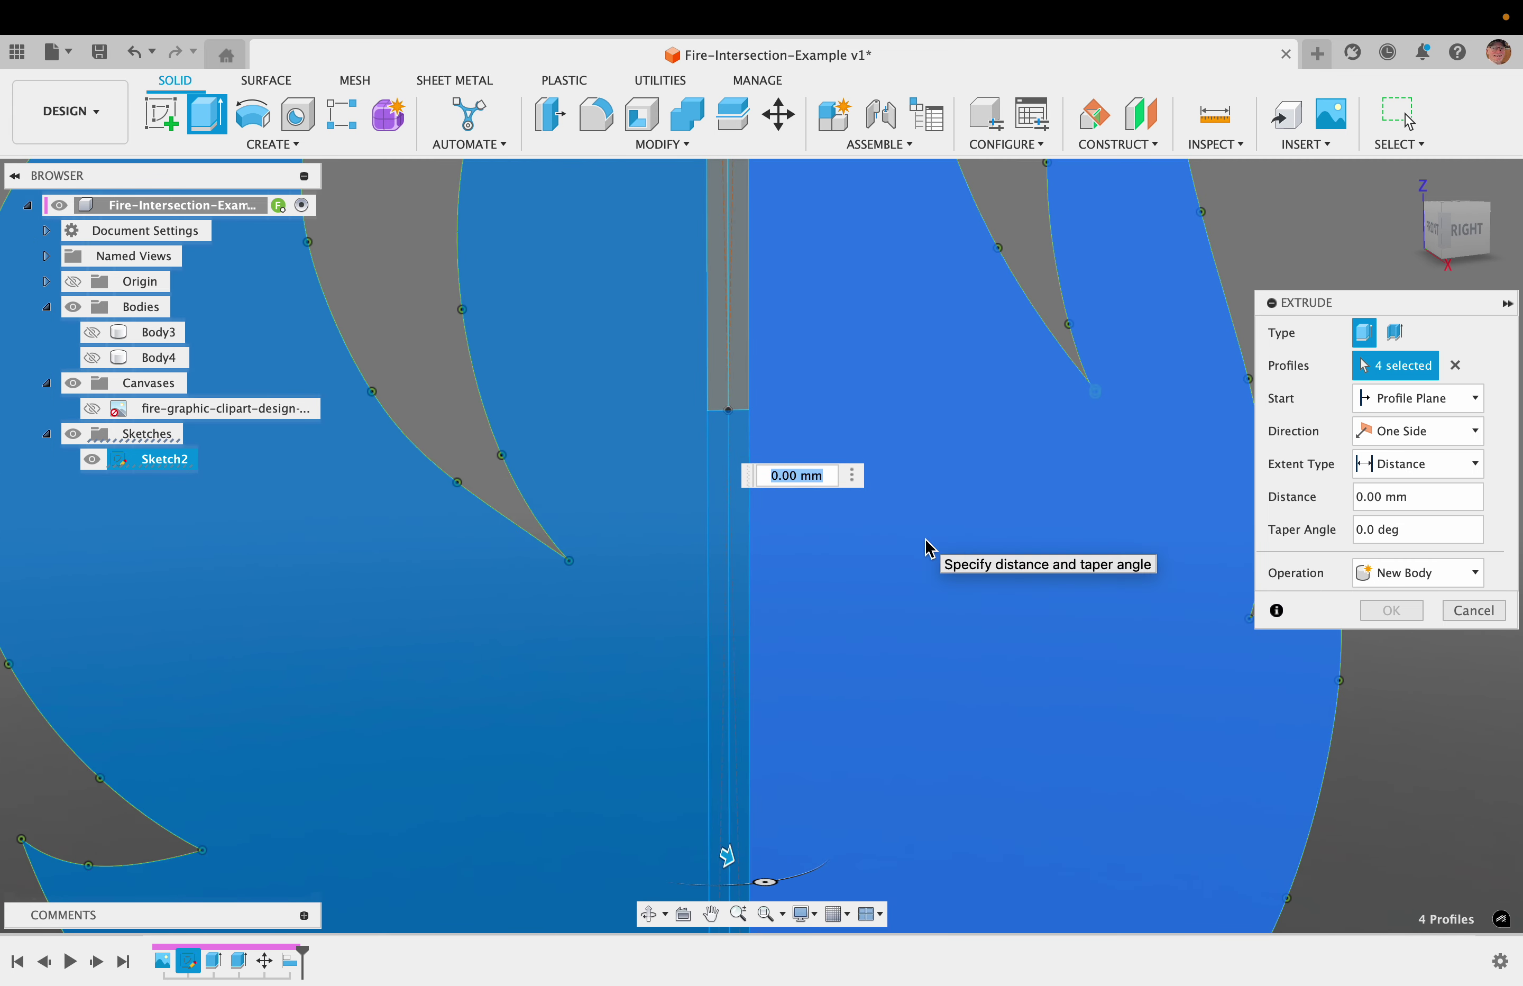
pyautogui.write('ma')
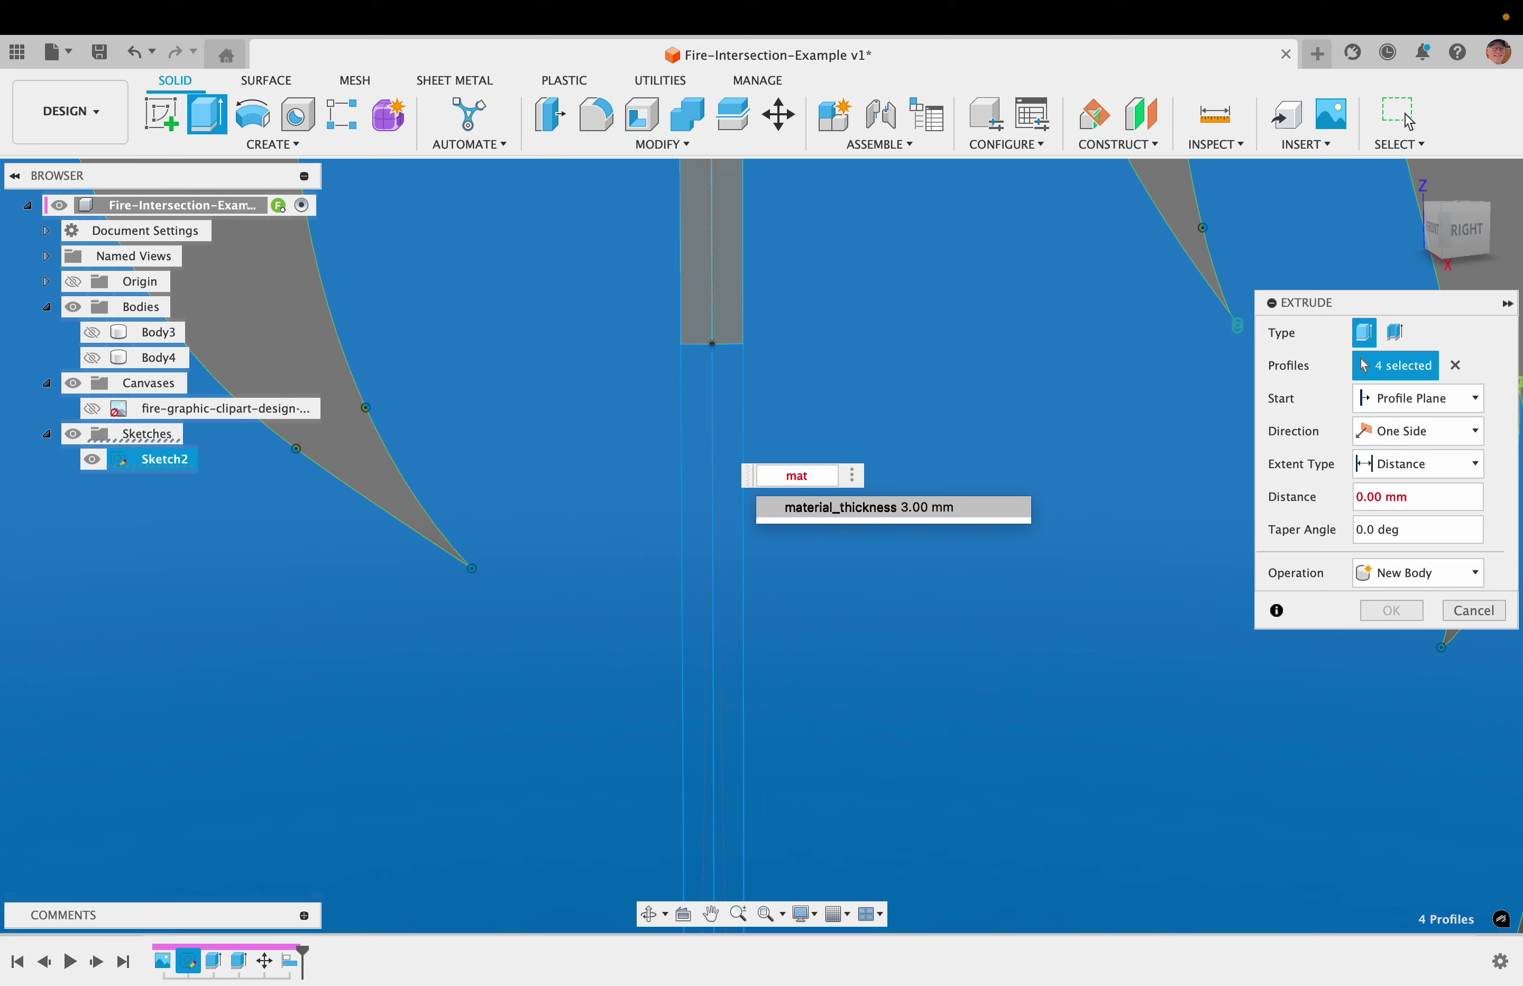
pyautogui.write('t')
pyautogui.press('Return')
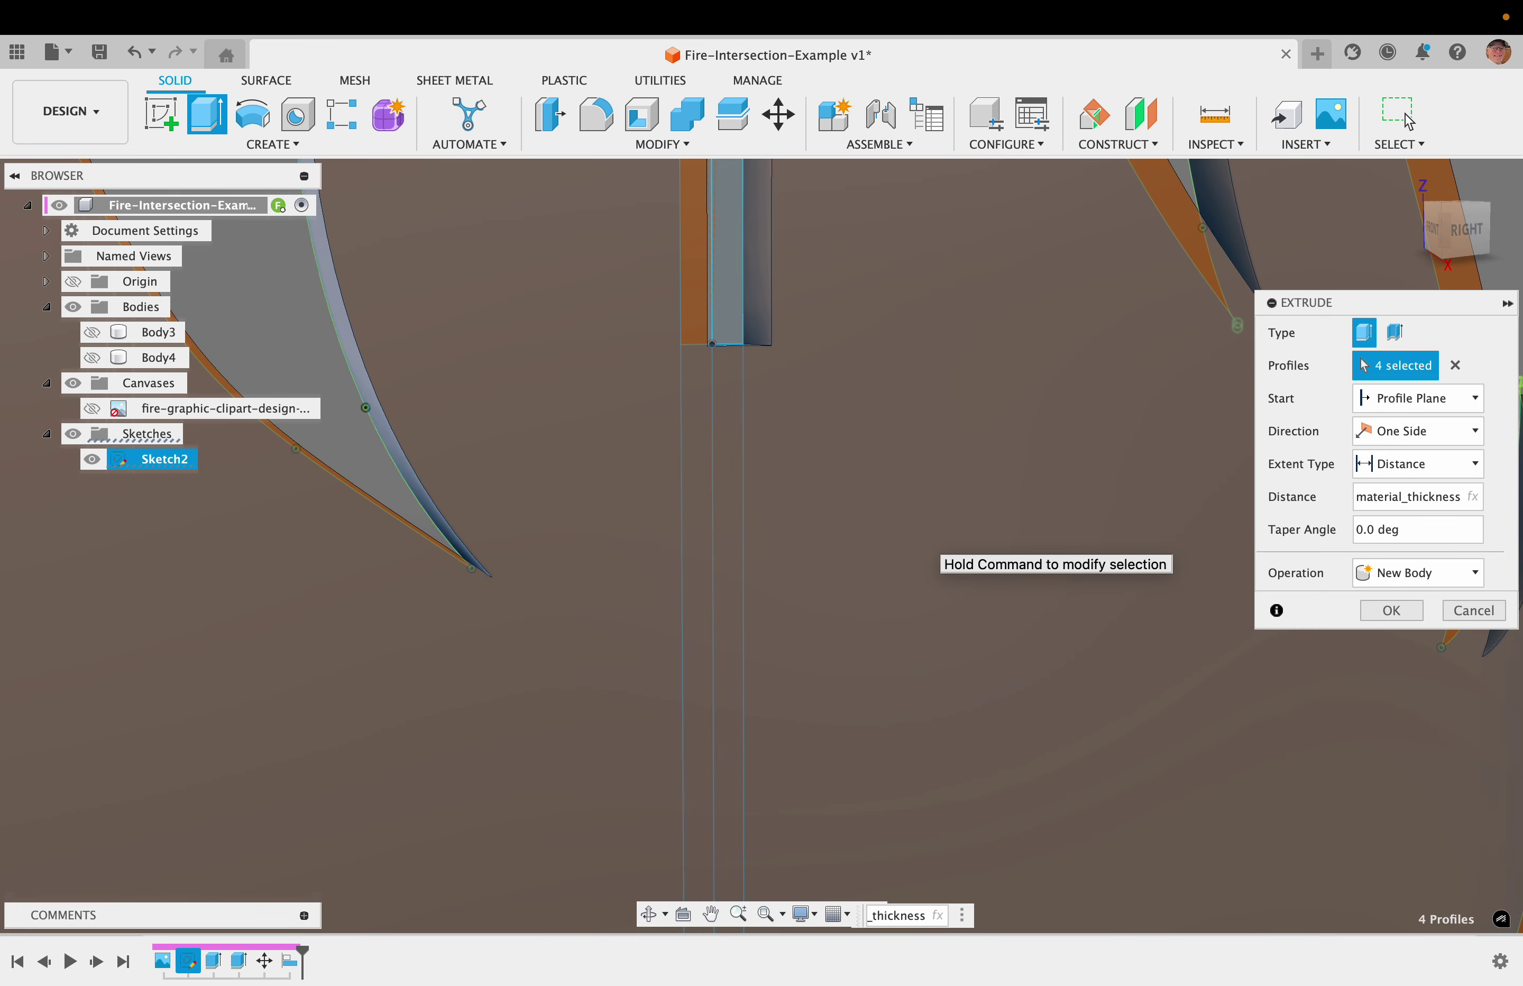
pyautogui.press('Return')
pyautogui.scroll(-3, 625, 554)
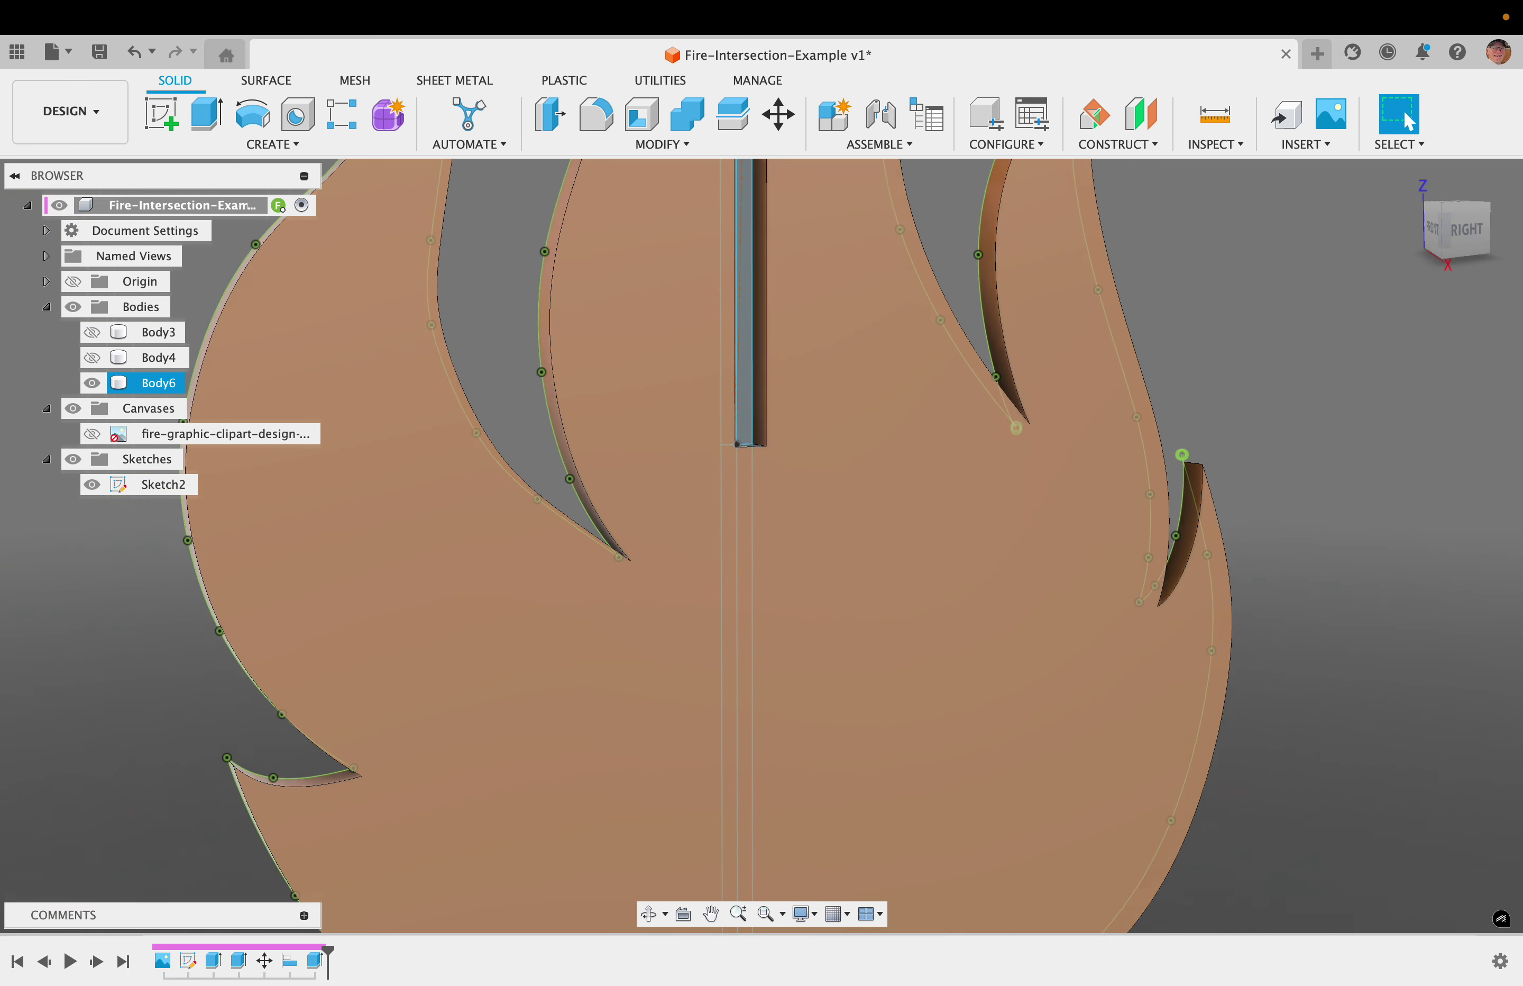
pyautogui.click(182, 386)
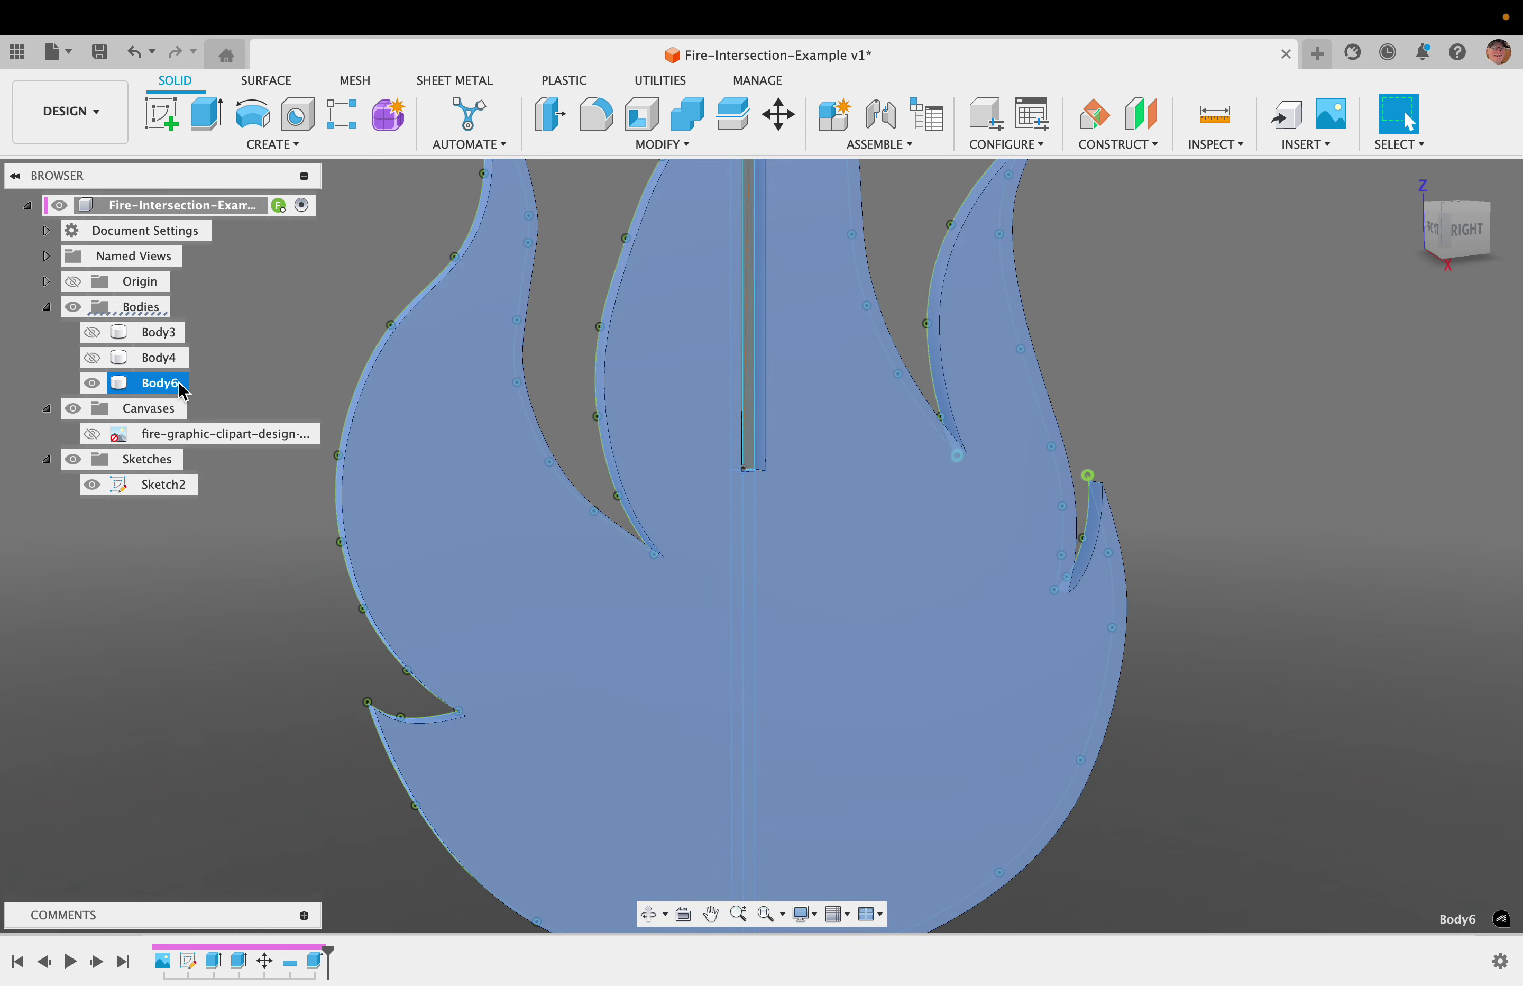
# - Hide Body6 and extrude both flame halves and the two slot profiles above the midpoint by material_thickness as a new body
pyautogui.press('Escape')
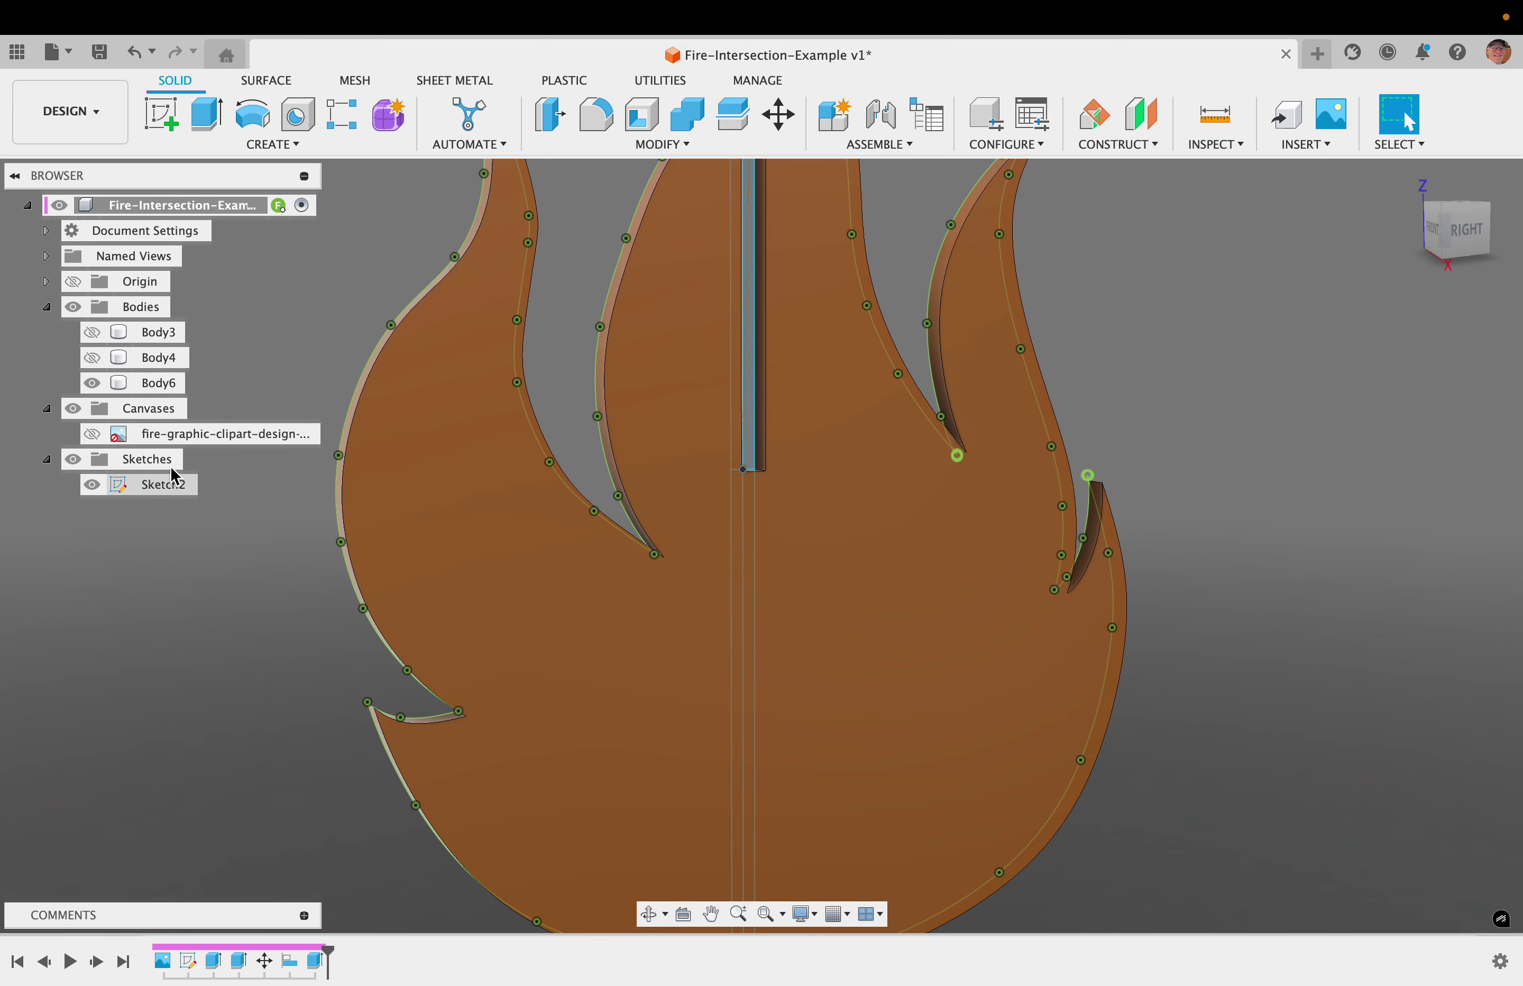
pyautogui.click(92, 383)
pyautogui.press('e')
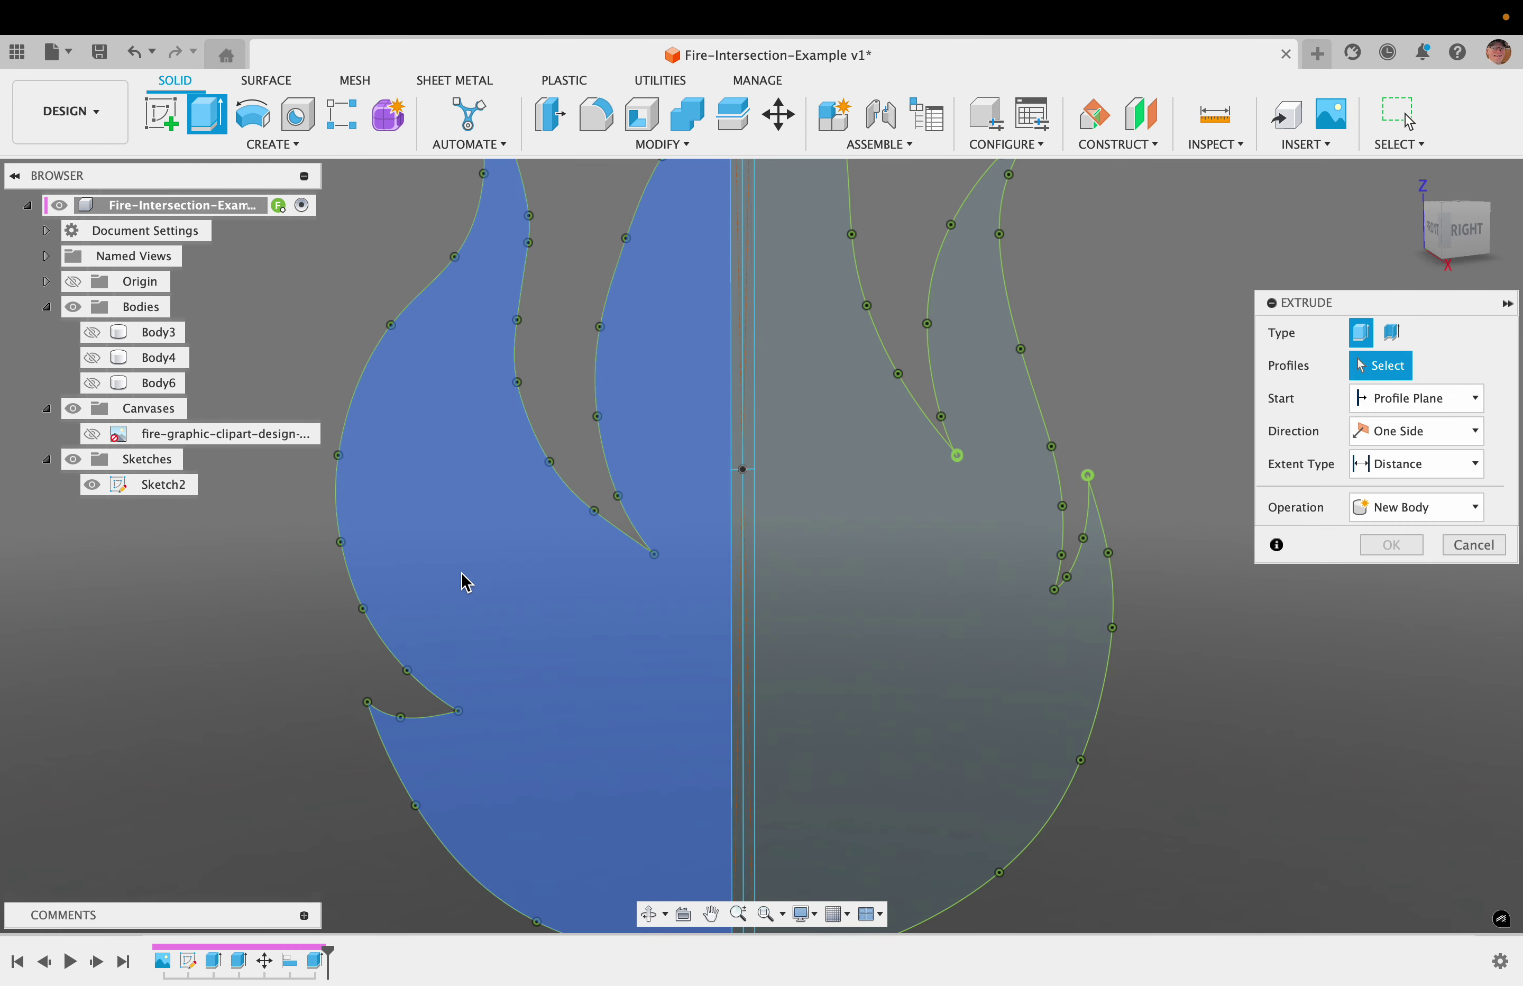
pyautogui.click(470, 582)
pyautogui.click(848, 497)
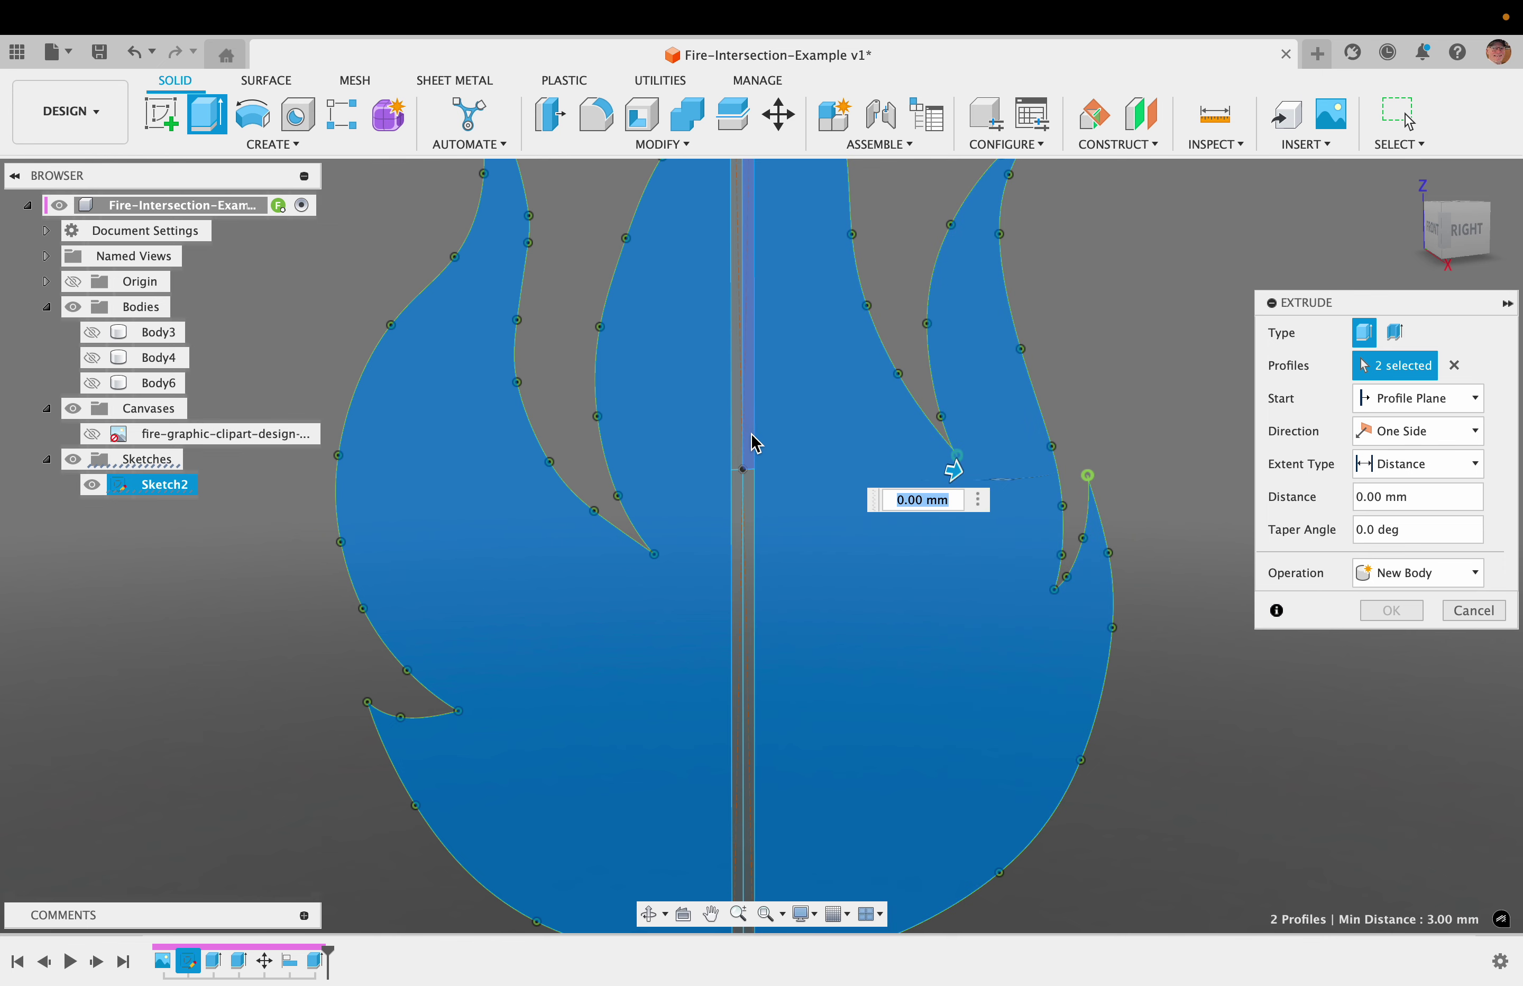
pyautogui.click(752, 443)
pyautogui.click(737, 443)
pyautogui.write('ma')
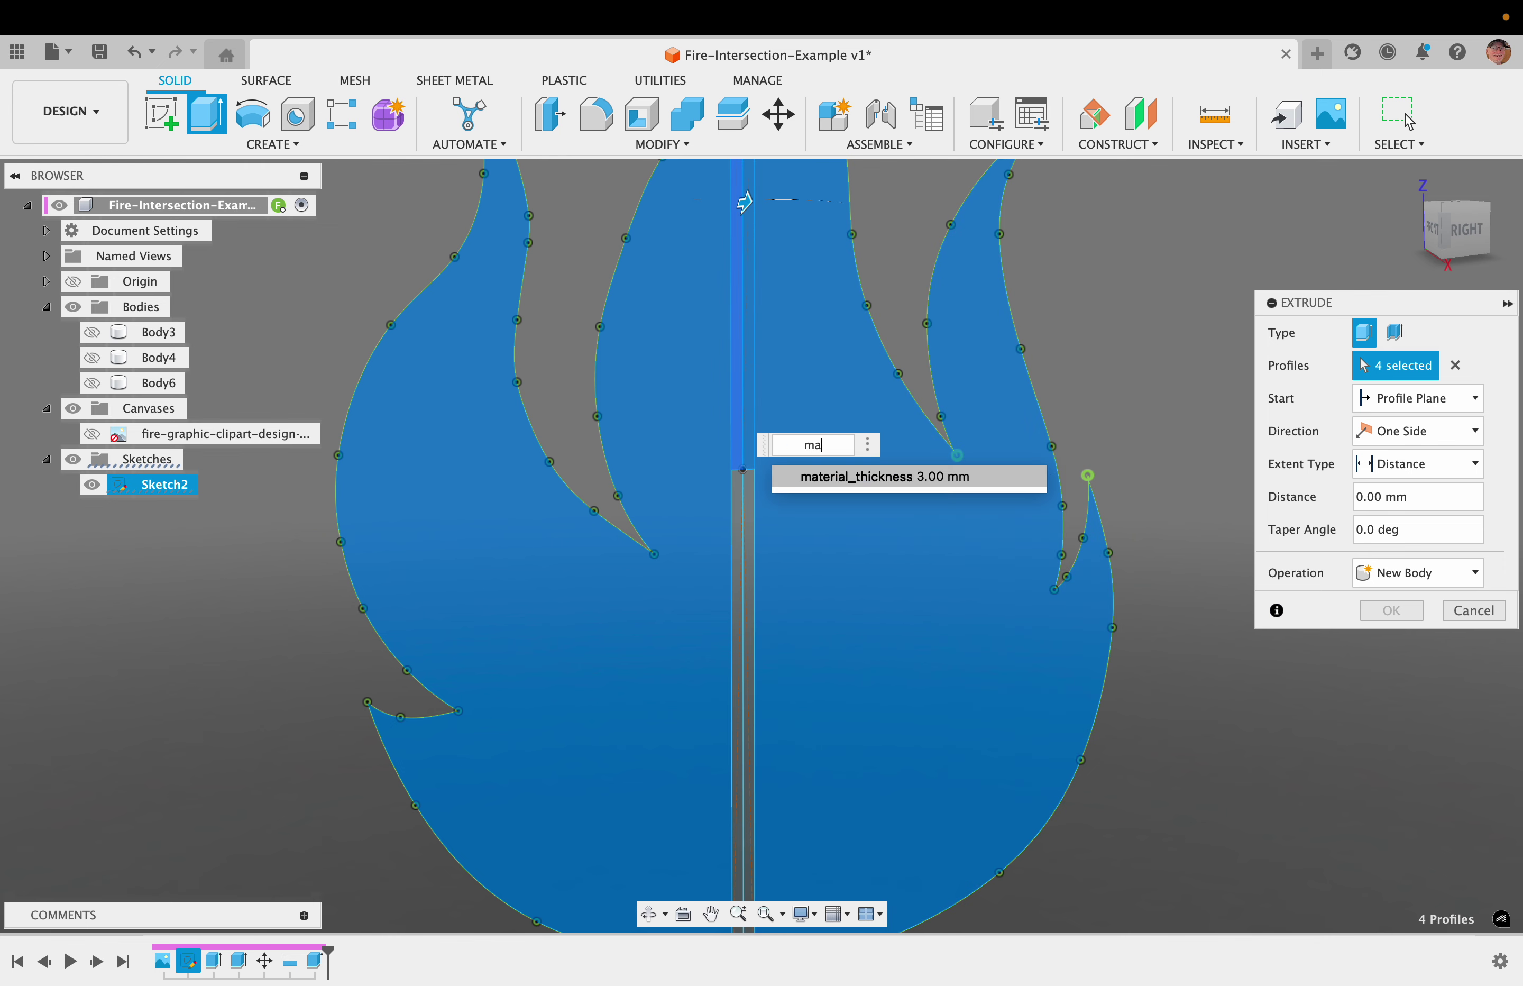
pyautogui.write('t')
pyautogui.press('Return')
pyautogui.press('Return')
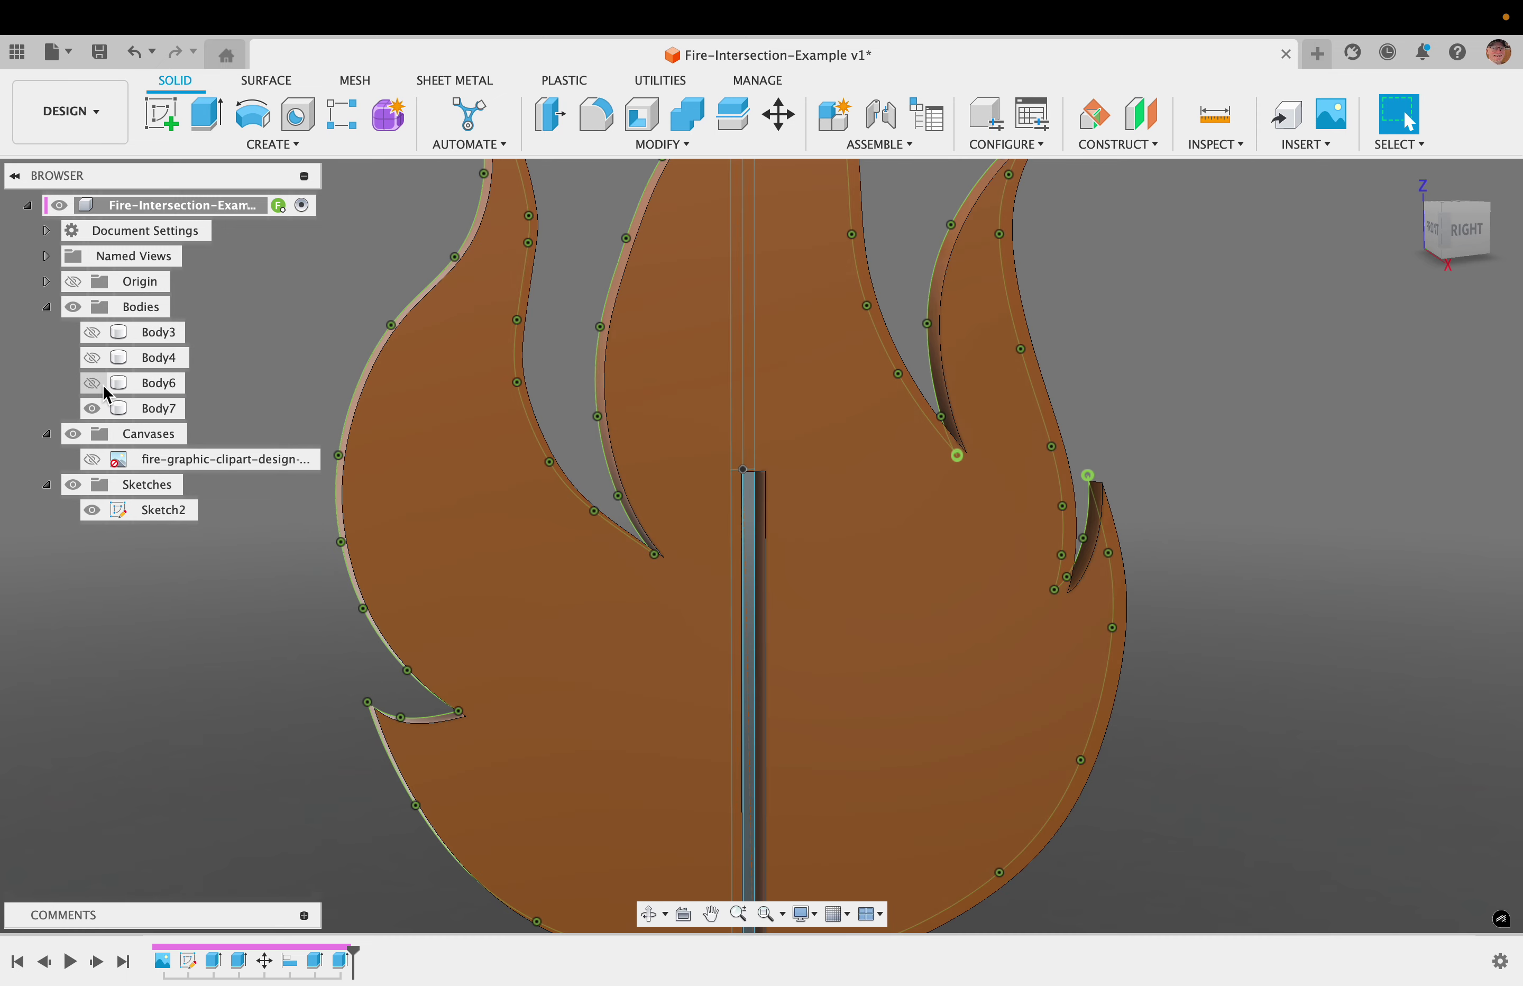
# - Show Body6 again alongside the new flame body and fit the whole model in view
pyautogui.click(92, 383)
pyautogui.press('F6')
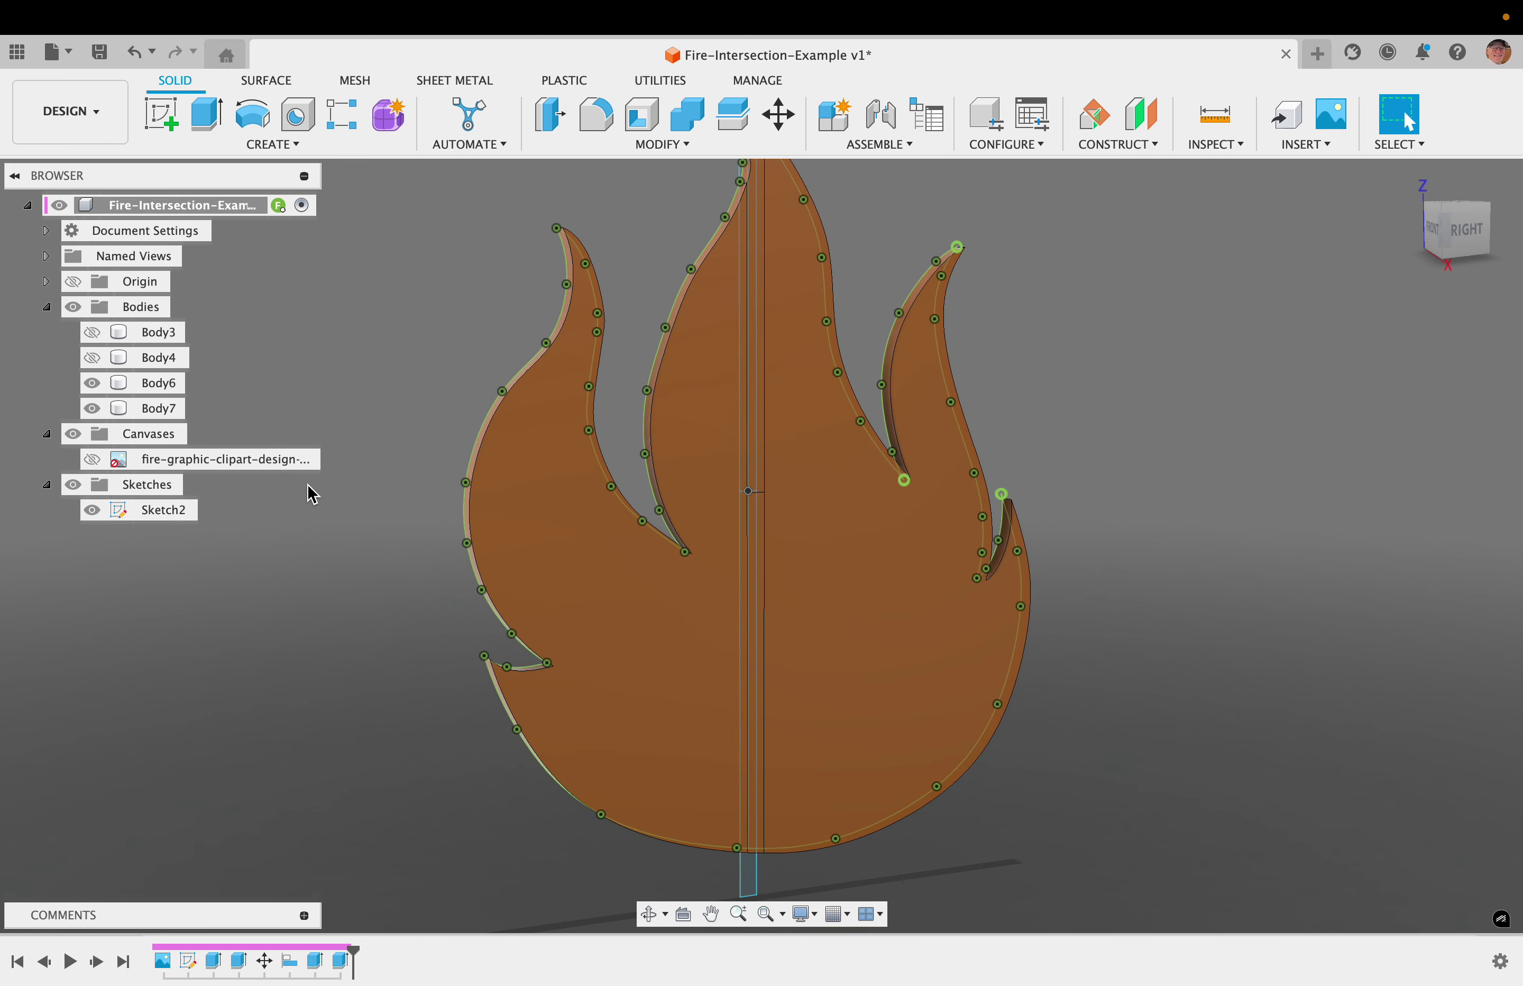